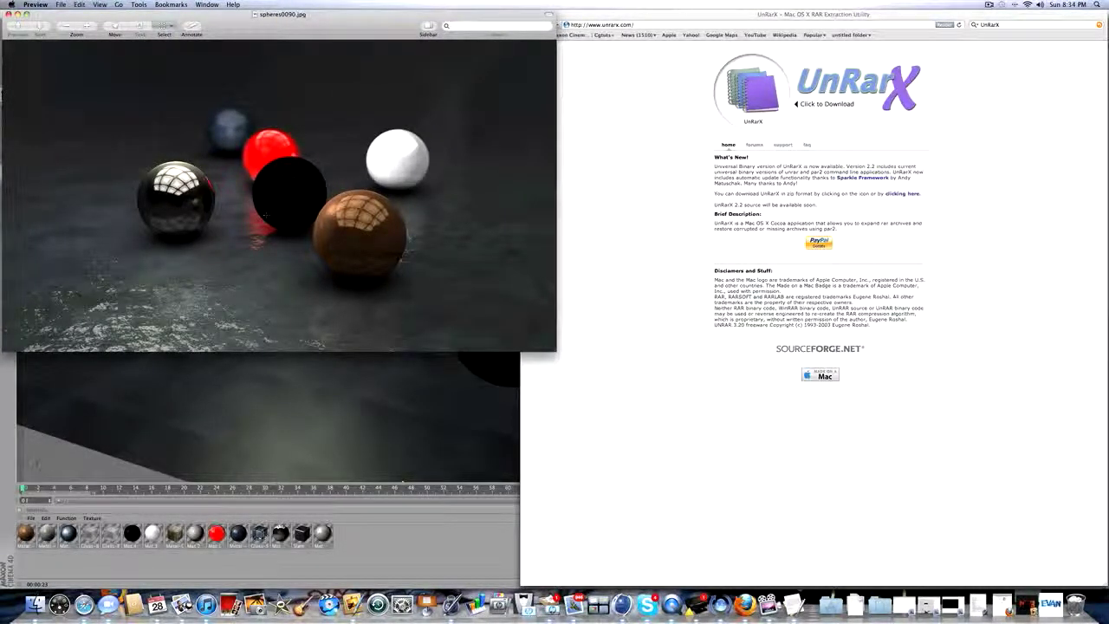
Move the UnRarX download page aside to bring up the FileFront page for HDRI.rar
drag(267, 14, 265, 15)
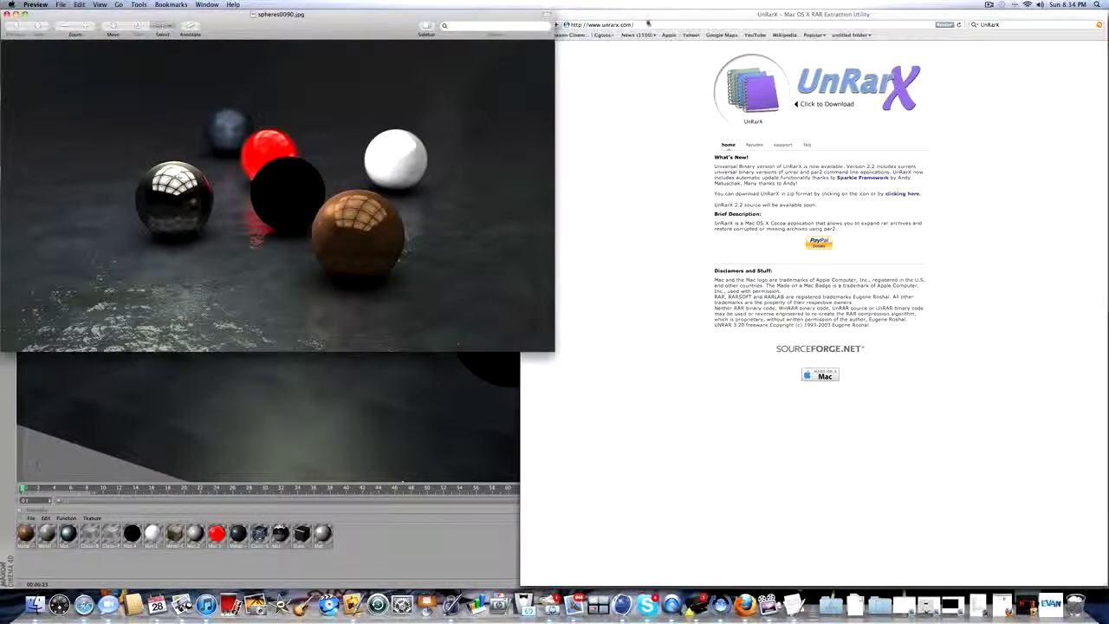
click(594, 92)
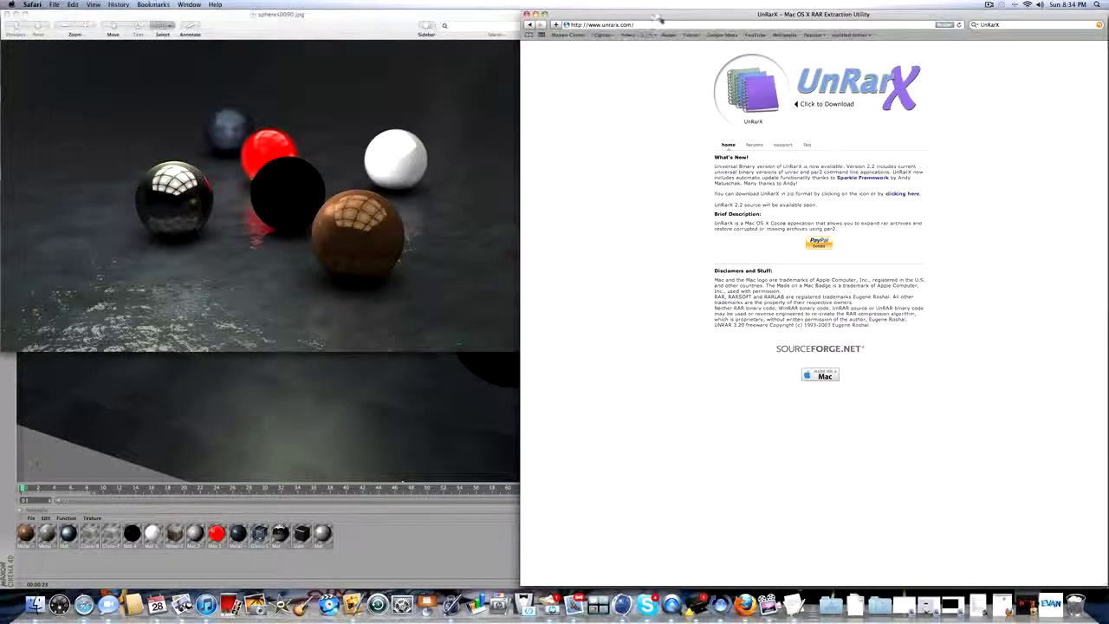
drag(659, 15, 164, 15)
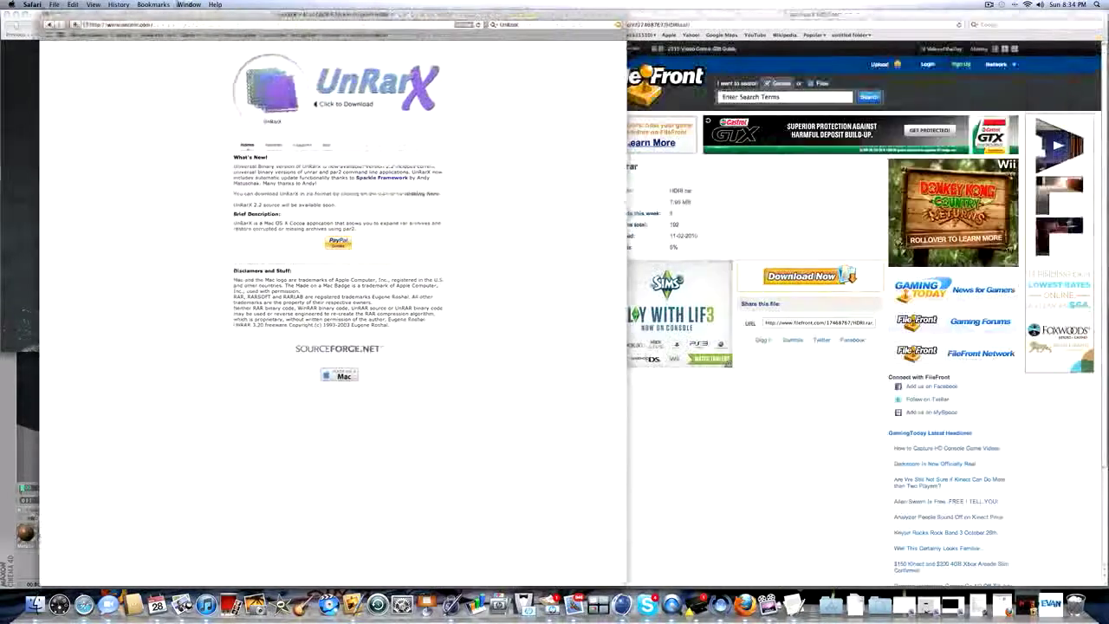
click(659, 159)
click(667, 25)
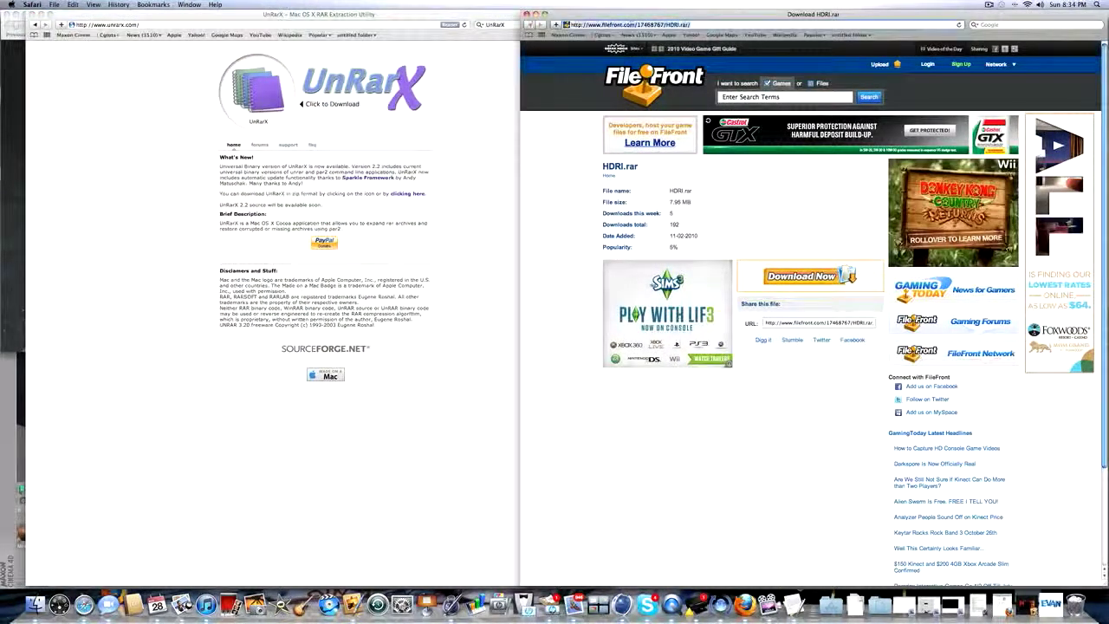
Examine the web address and the file name on the HDRI.rar download page
click(576, 24)
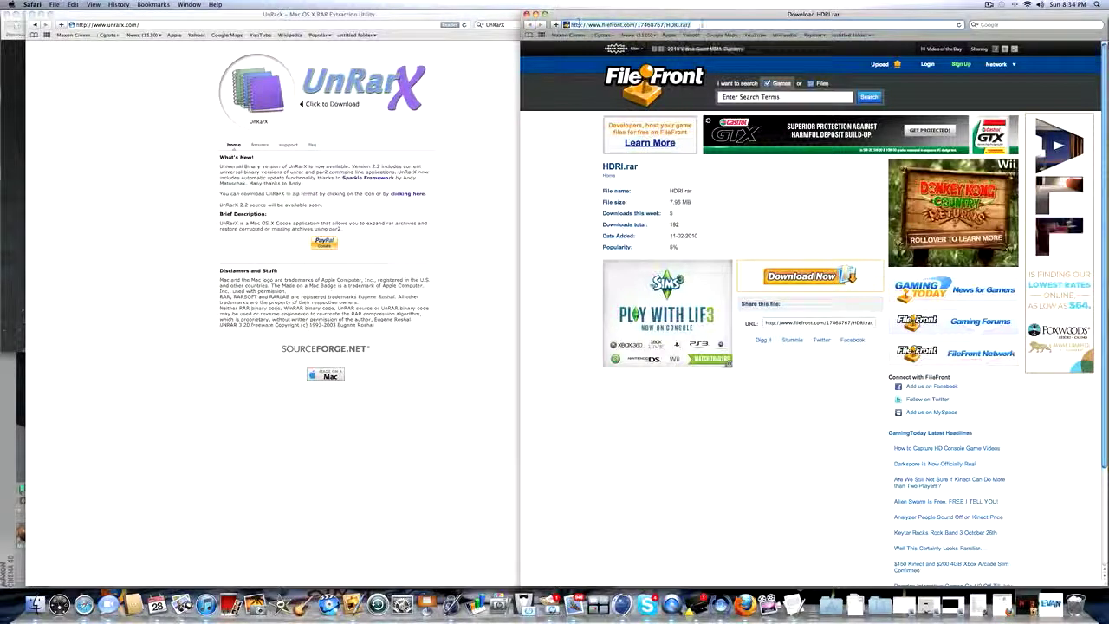
triple_click(700, 24)
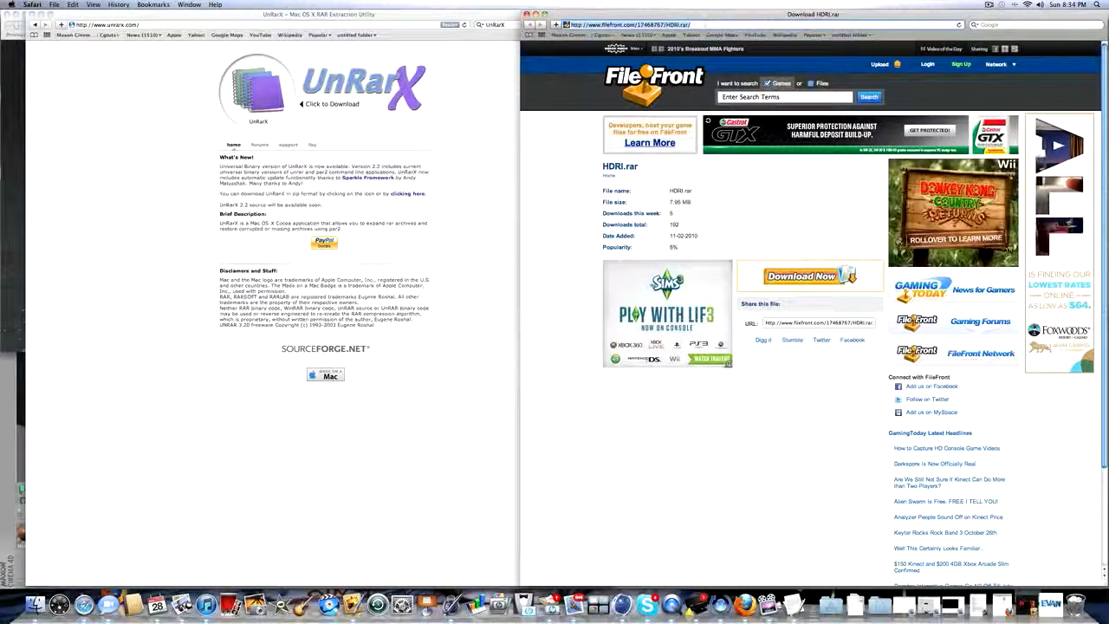
click(701, 24)
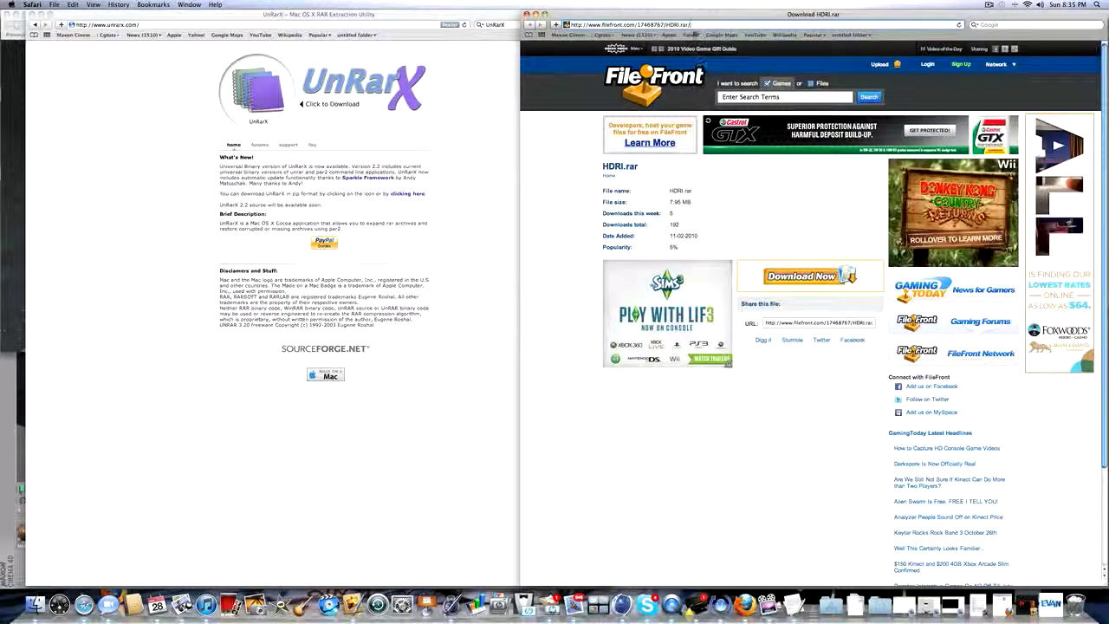
drag(693, 26, 568, 25)
click(683, 25)
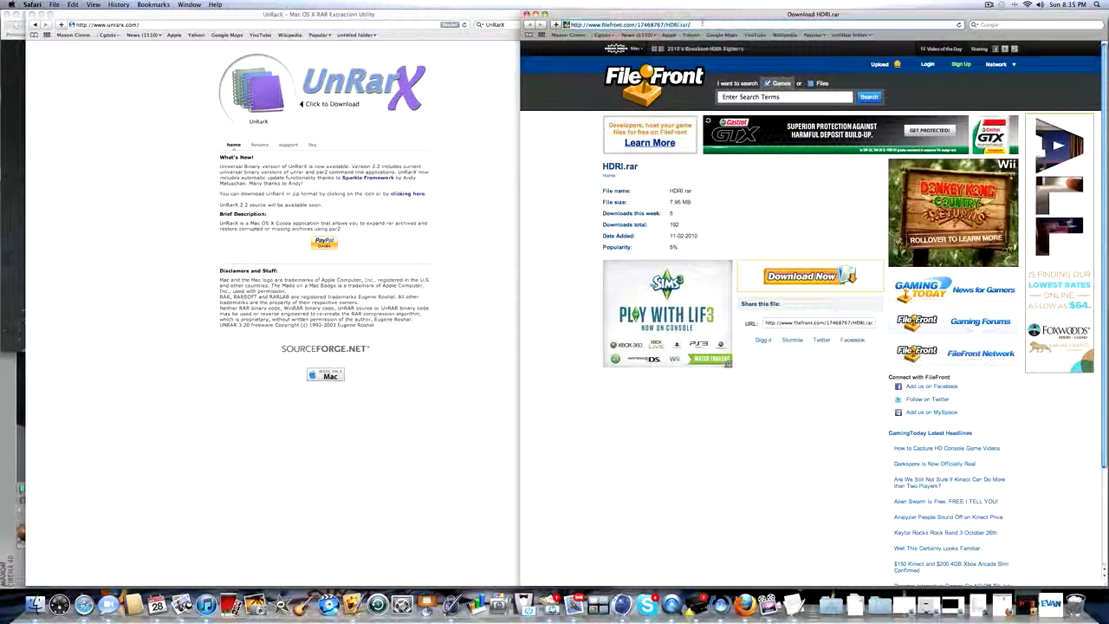
double_click(681, 191)
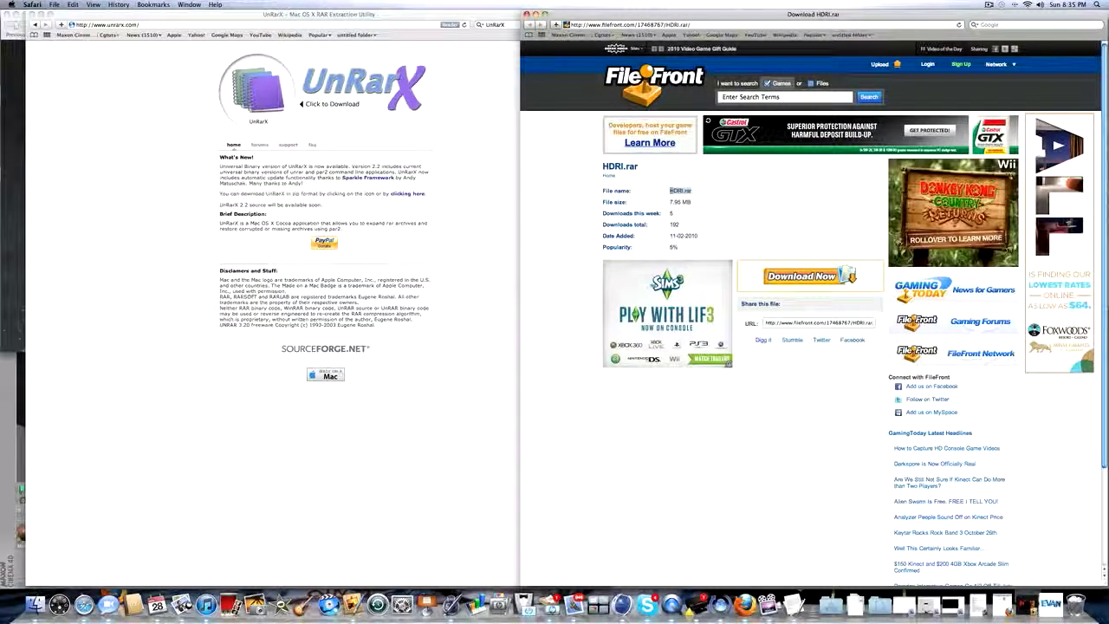
click(682, 191)
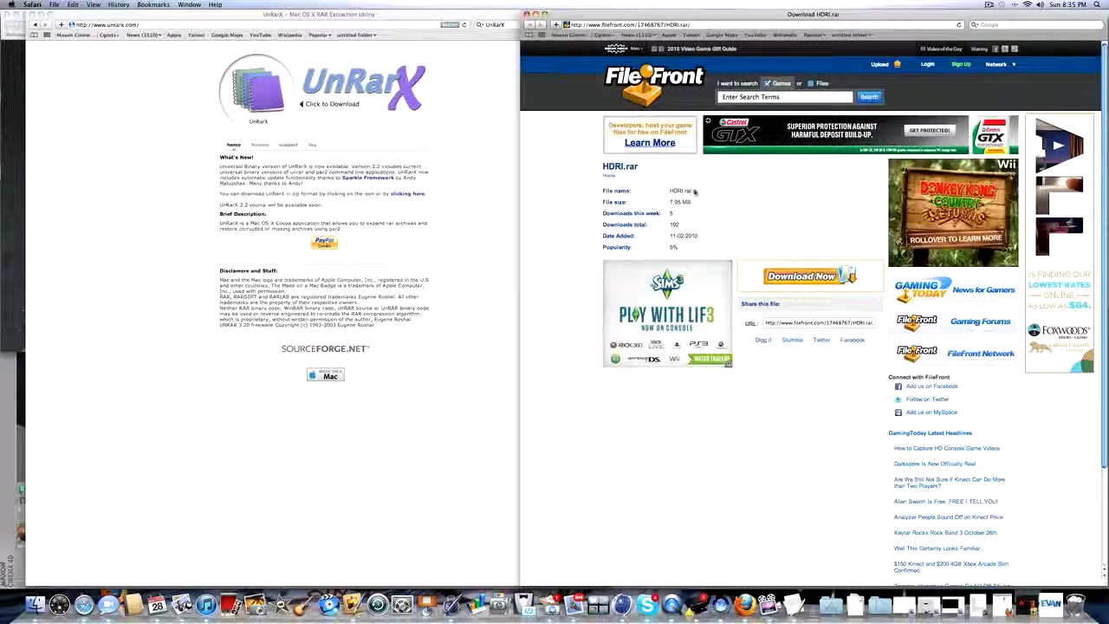
drag(695, 191, 671, 191)
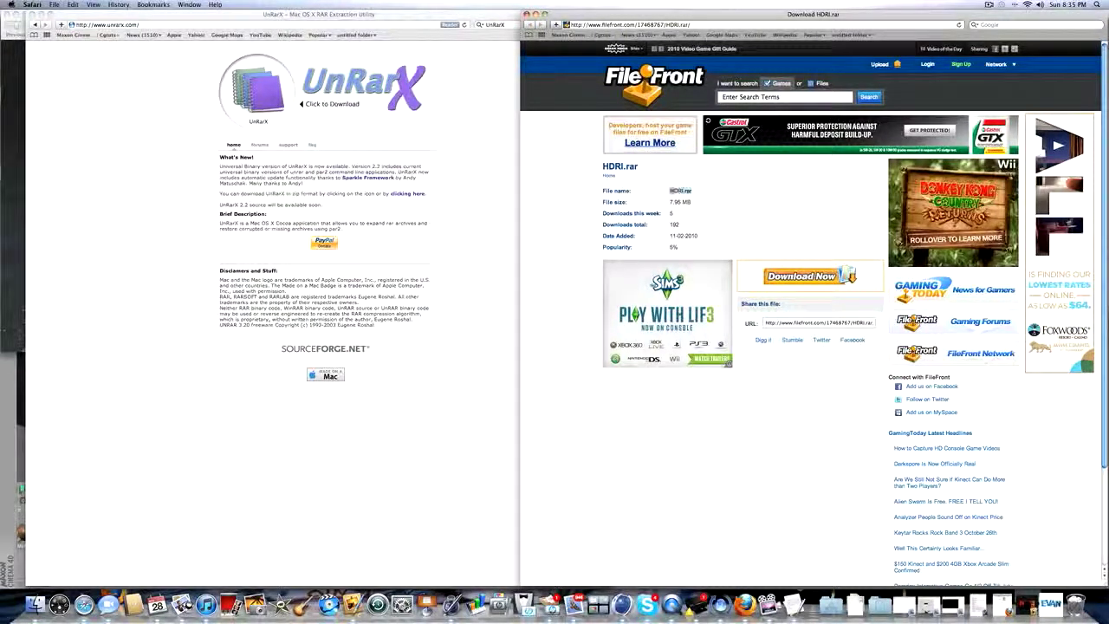
click(692, 191)
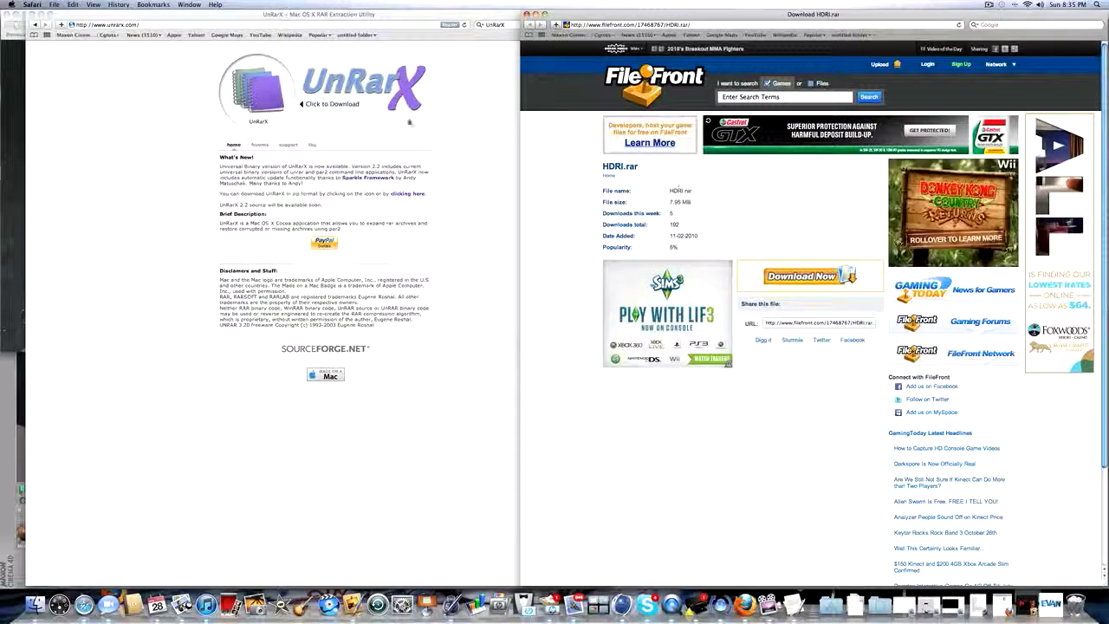
Minimize the UnRarX and FileFront browser windows and the spheres0090.jpg image, leaving the CINEMA 4D scene in view
click(372, 10)
drag(373, 10, 866, 46)
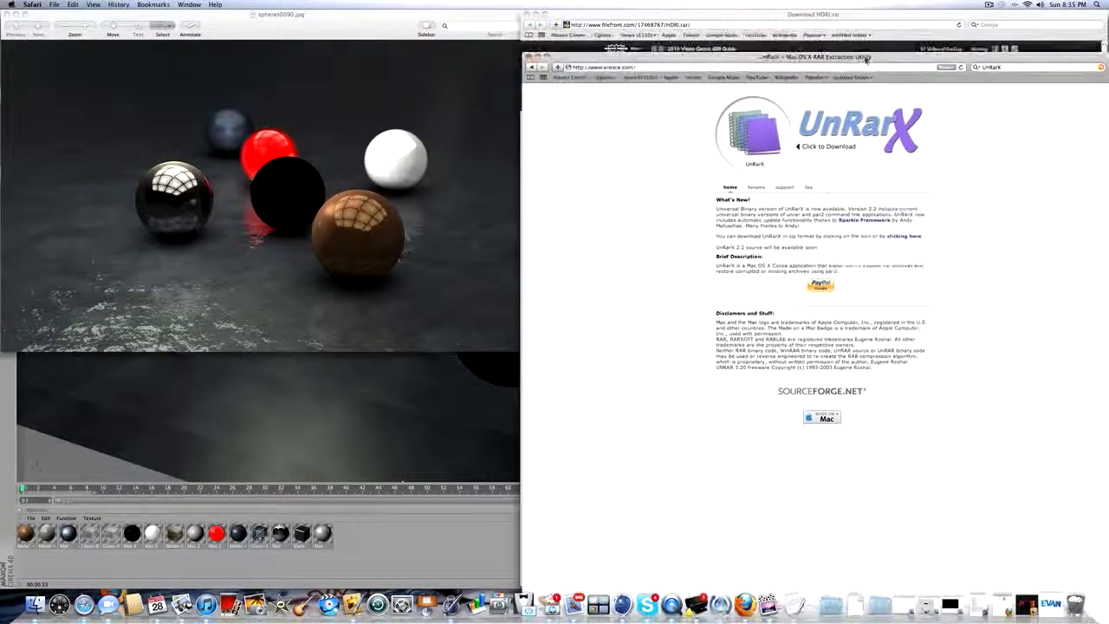
drag(643, 68, 629, 3)
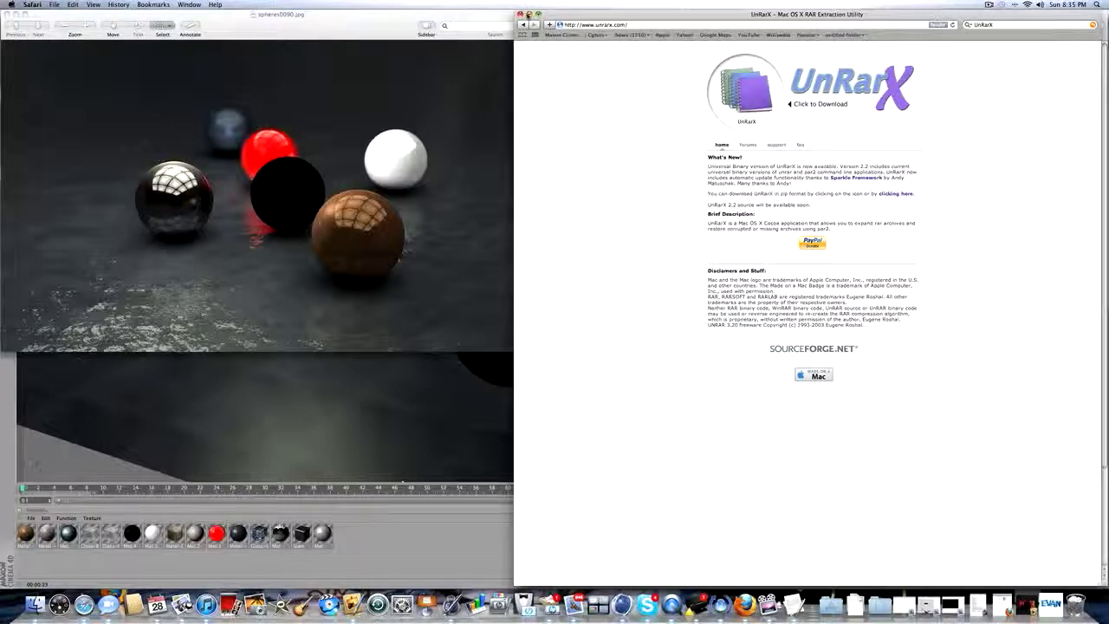
click(529, 14)
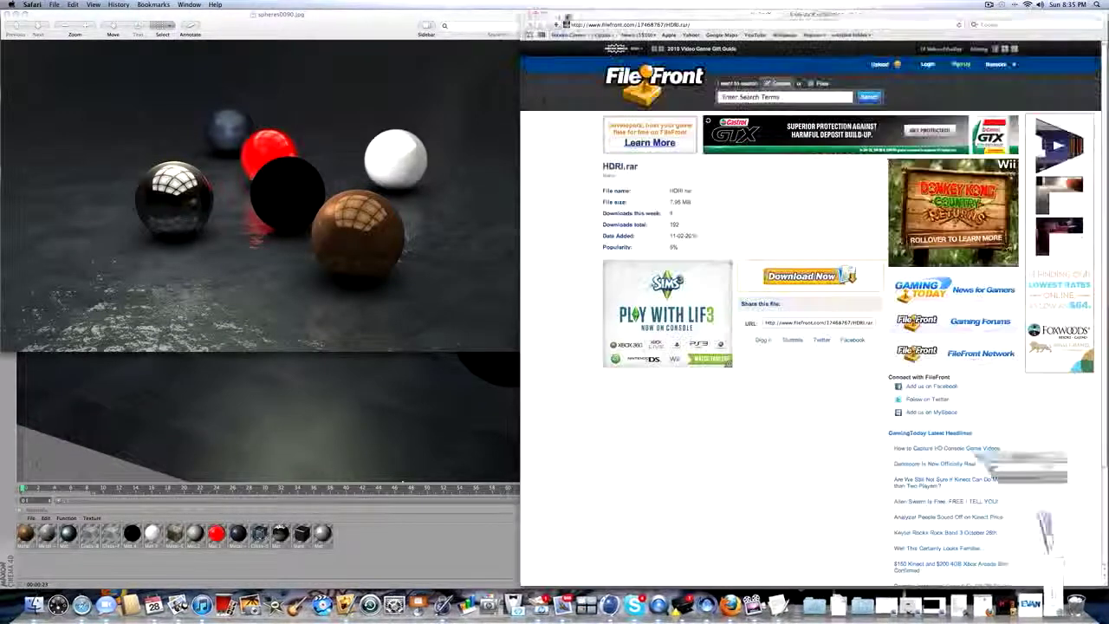
click(530, 14)
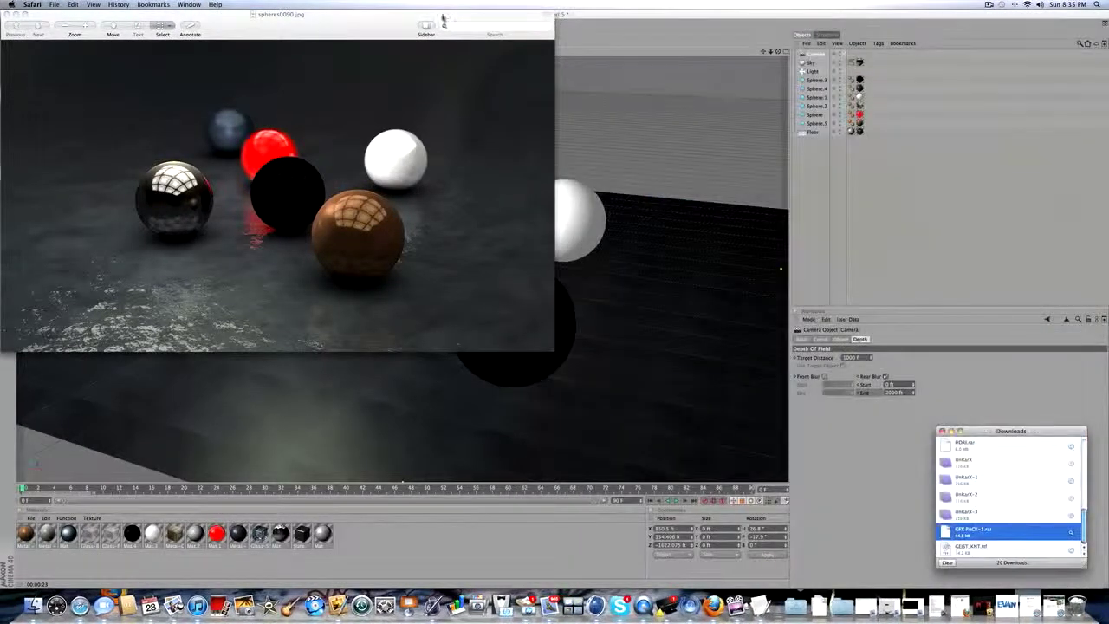
drag(447, 17, 900, 70)
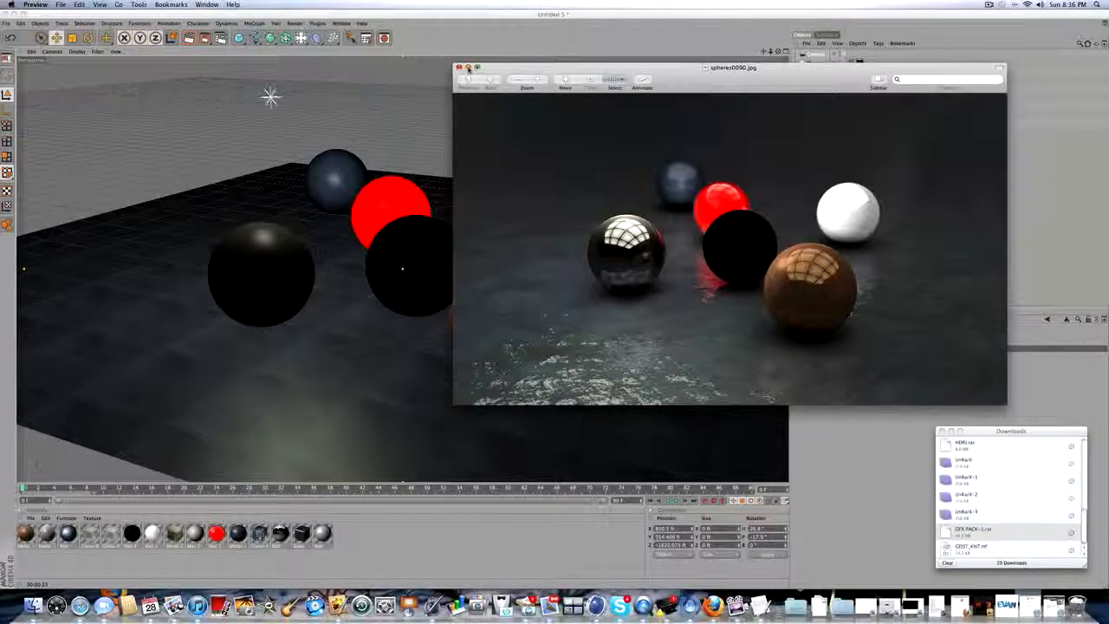
click(468, 67)
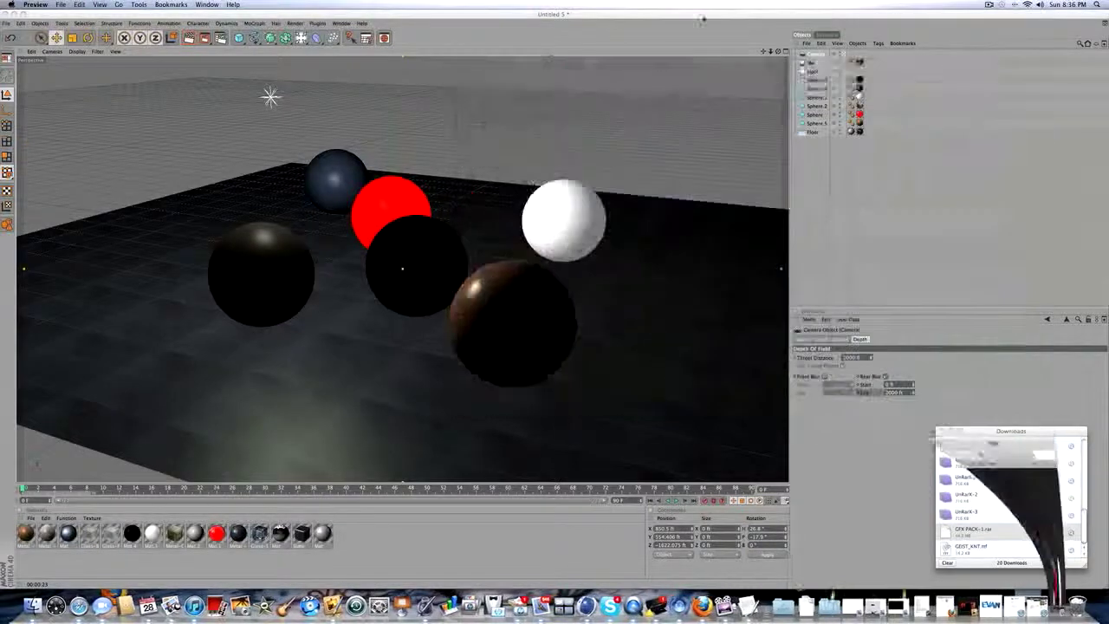
Select the Floor object and look through the available light, camera and environment objects
click(813, 134)
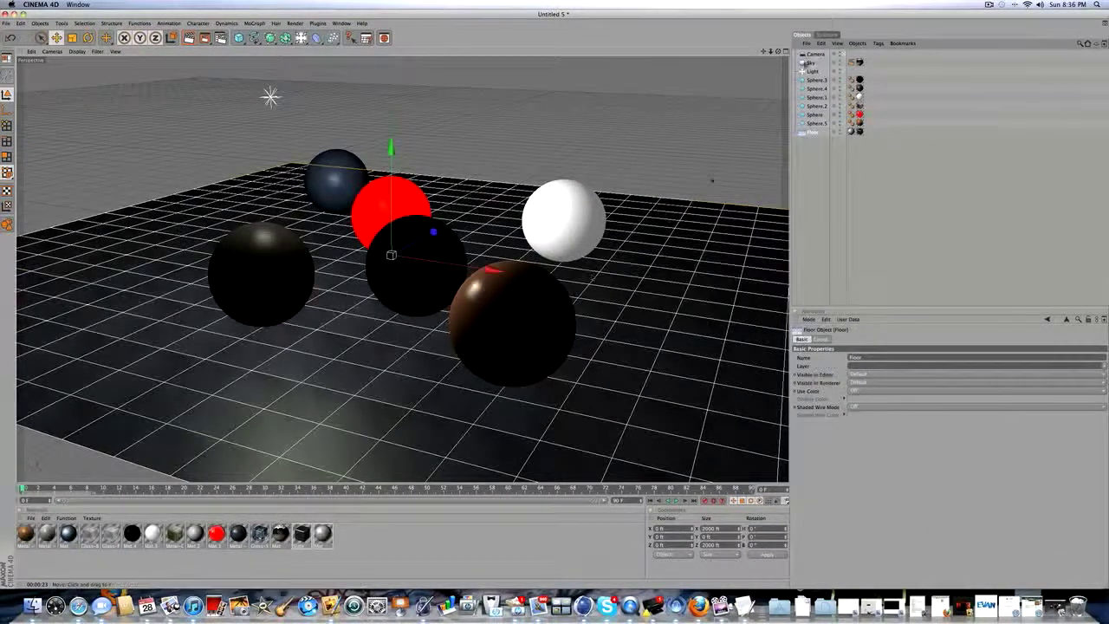
click(299, 38)
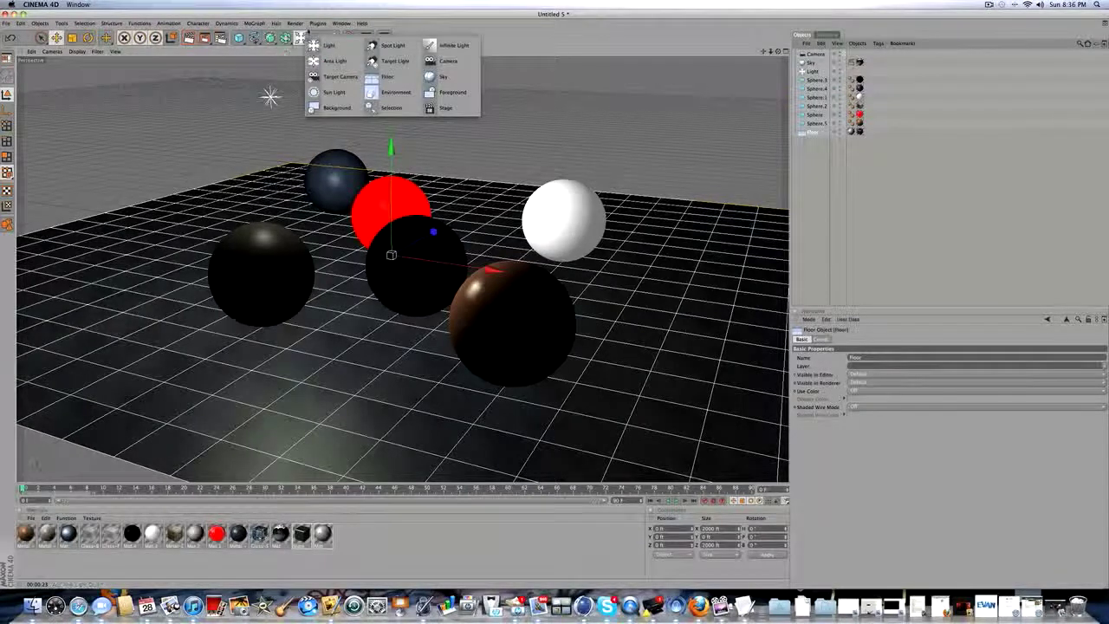
click(577, 49)
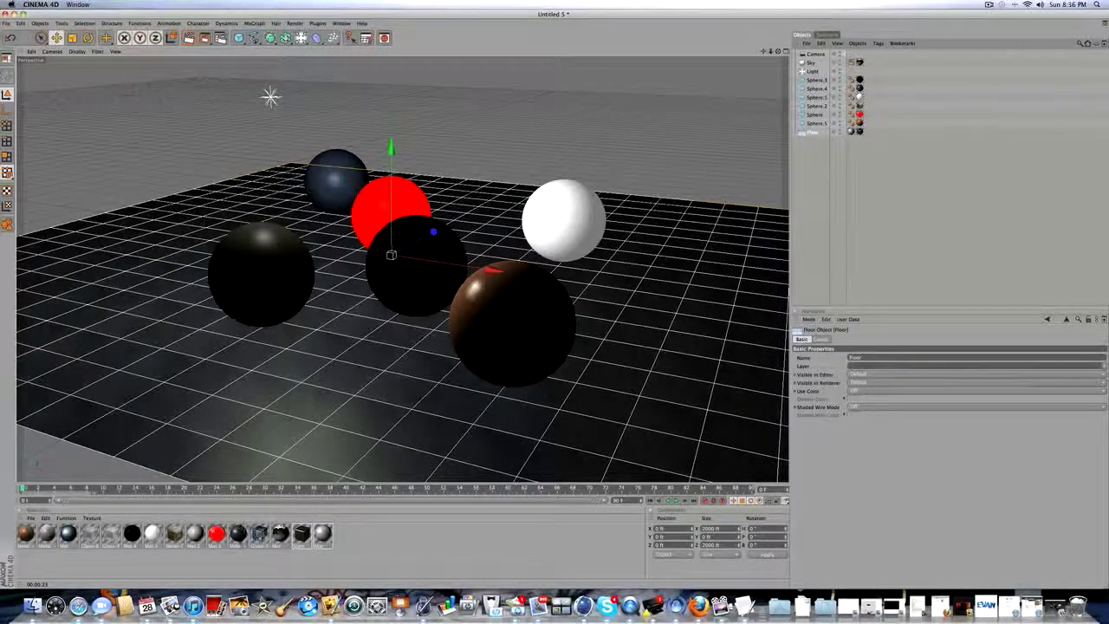
Inspect the color settings of the Metal - Lead and Slate materials in the Material Editor
double_click(237, 532)
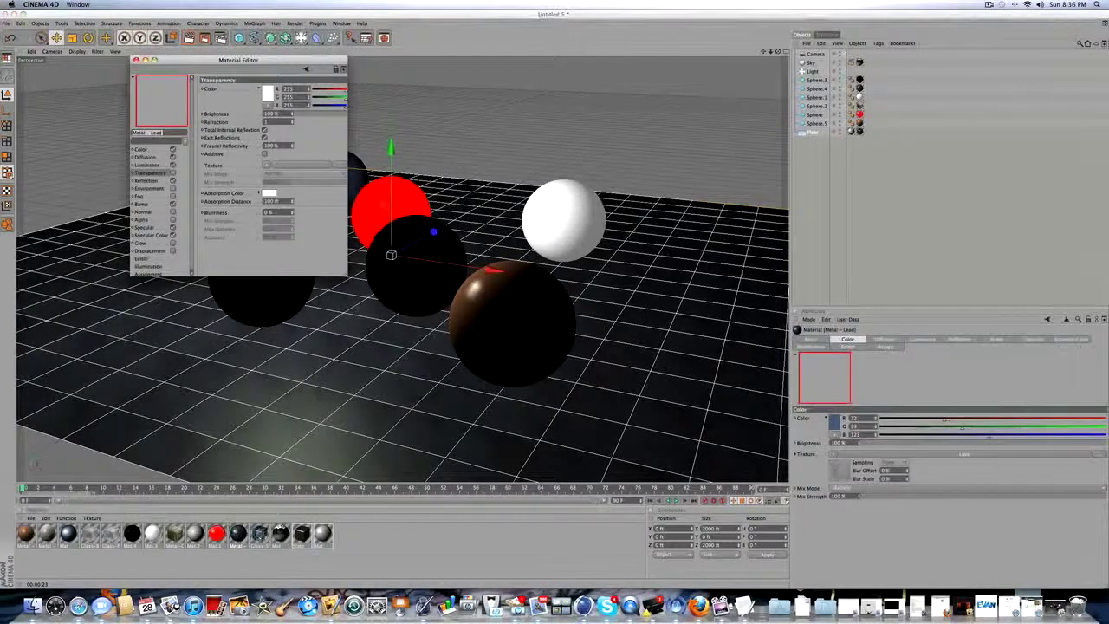
click(146, 150)
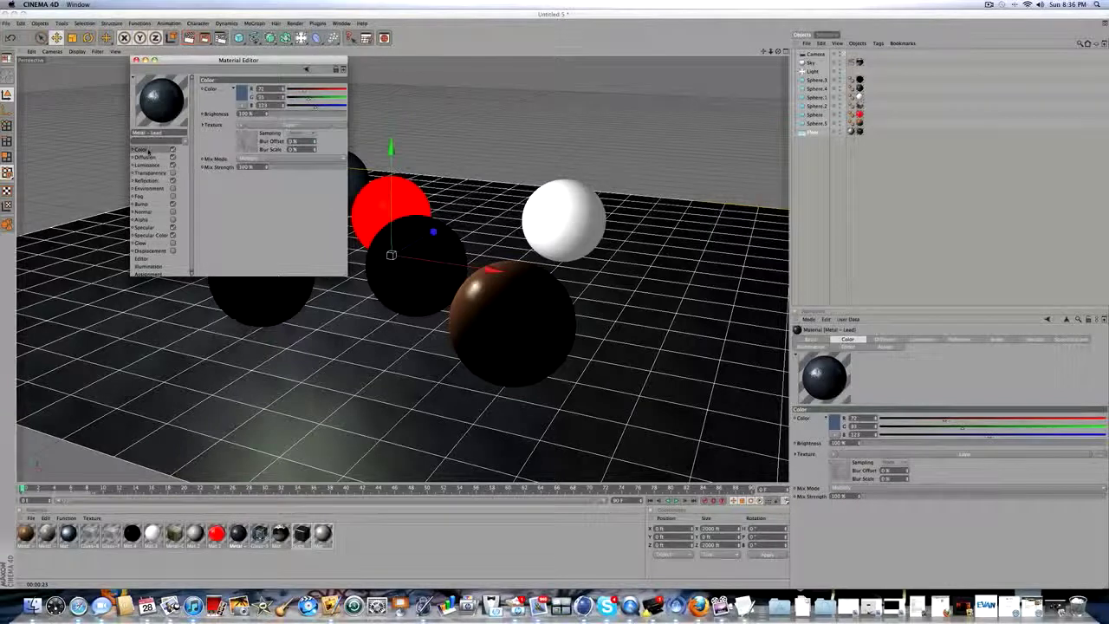
click(136, 59)
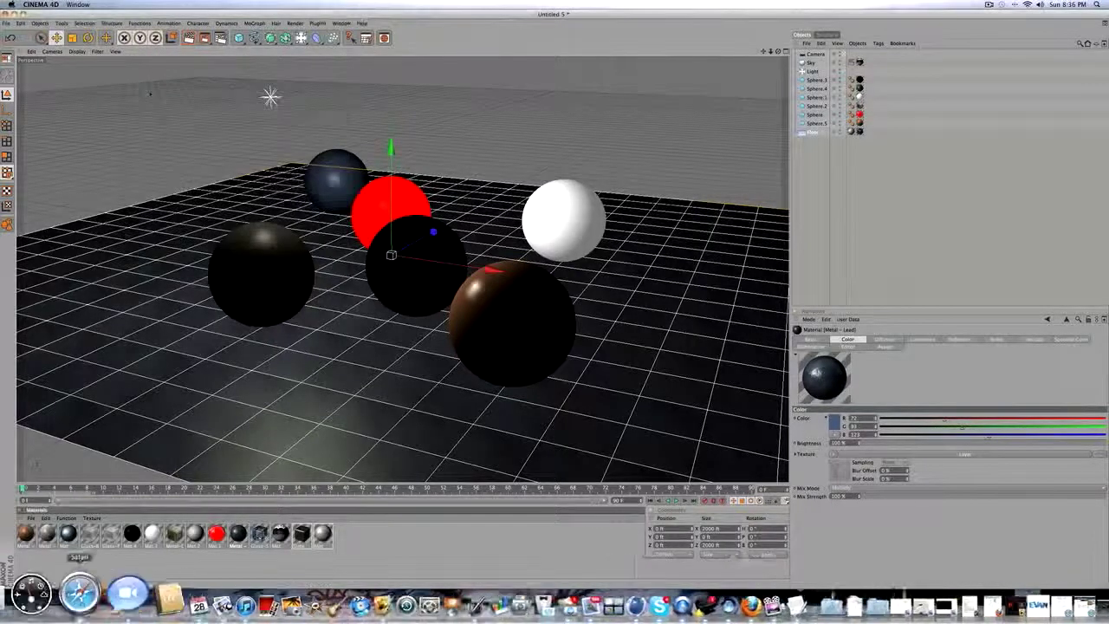
double_click(302, 532)
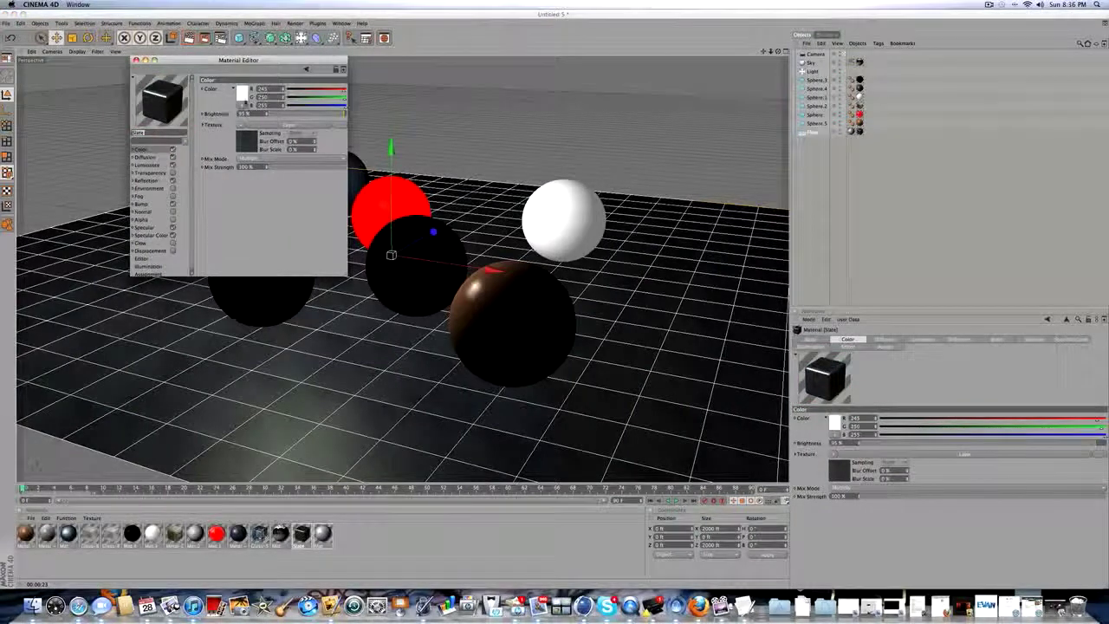
drag(195, 62, 448, 233)
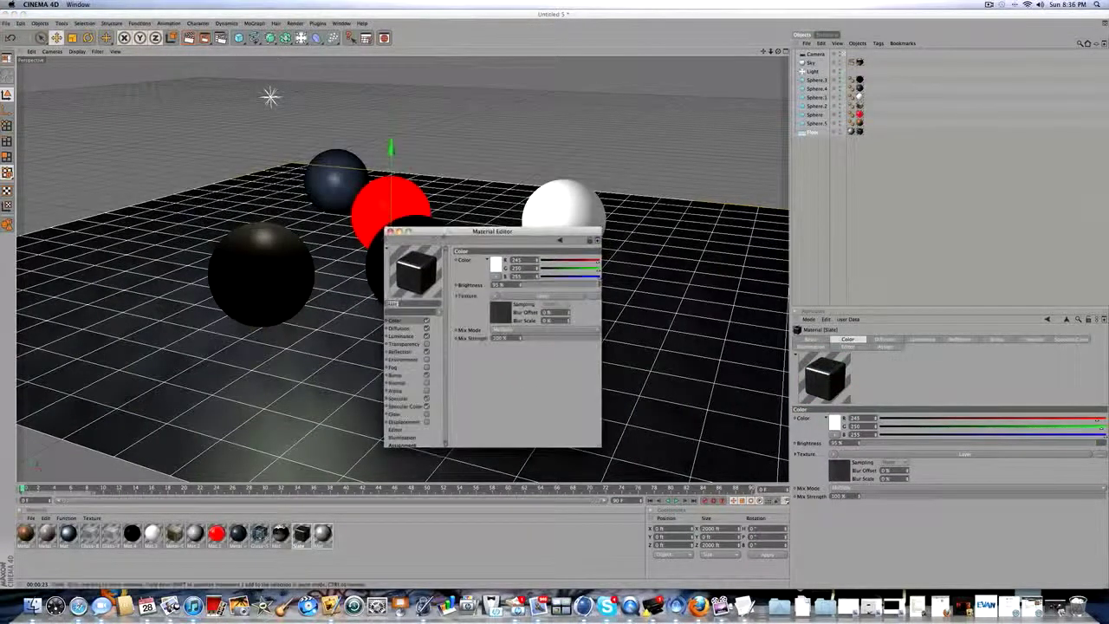
click(391, 232)
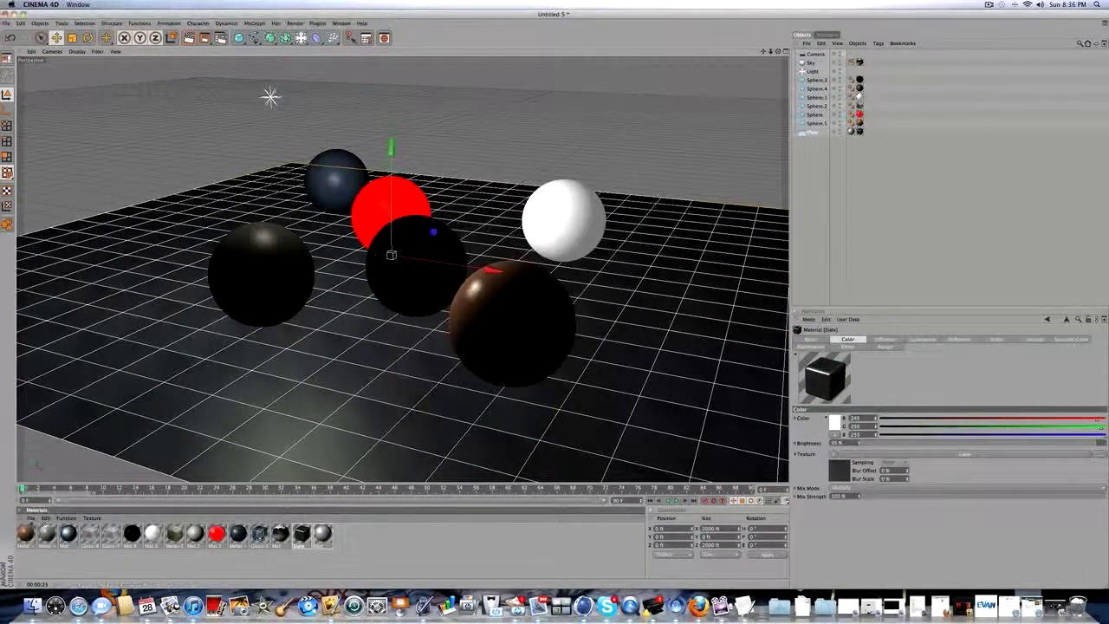
Look at the categories offered for loading a material preset
click(31, 517)
mouse_move(143, 491)
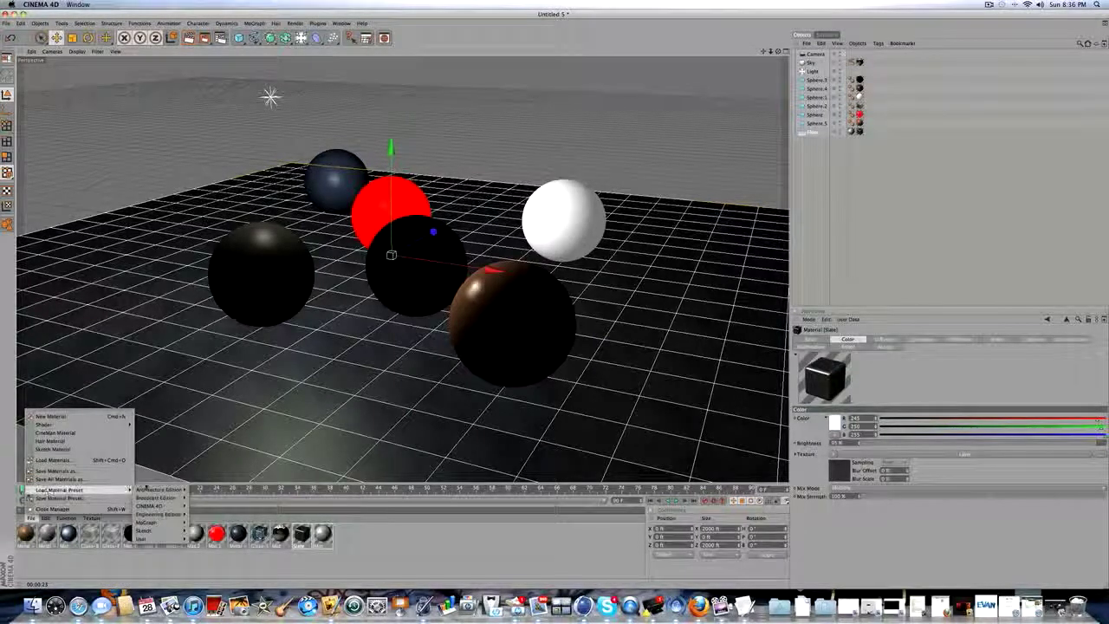
key(Escape)
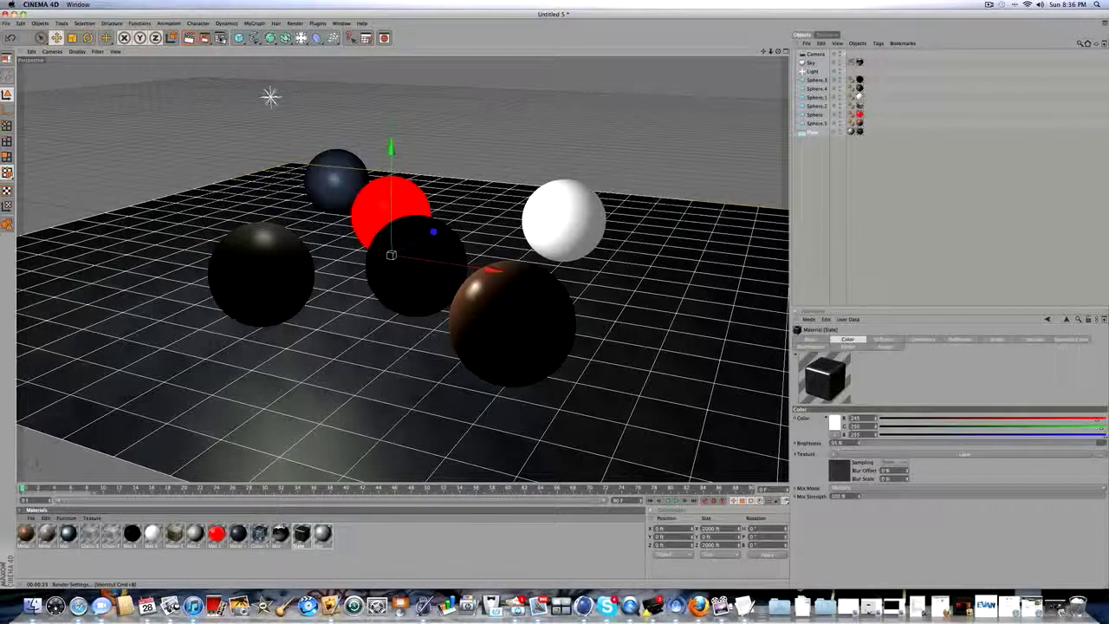
Review the output width, height and frame range options in the render settings
click(220, 37)
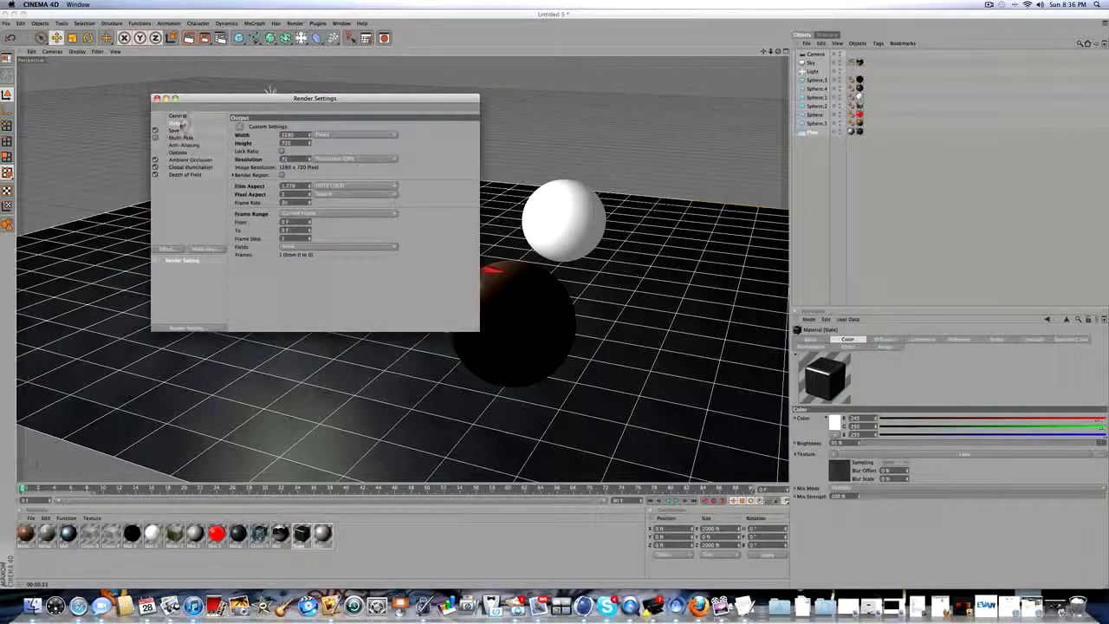
click(293, 135)
click(296, 143)
click(305, 213)
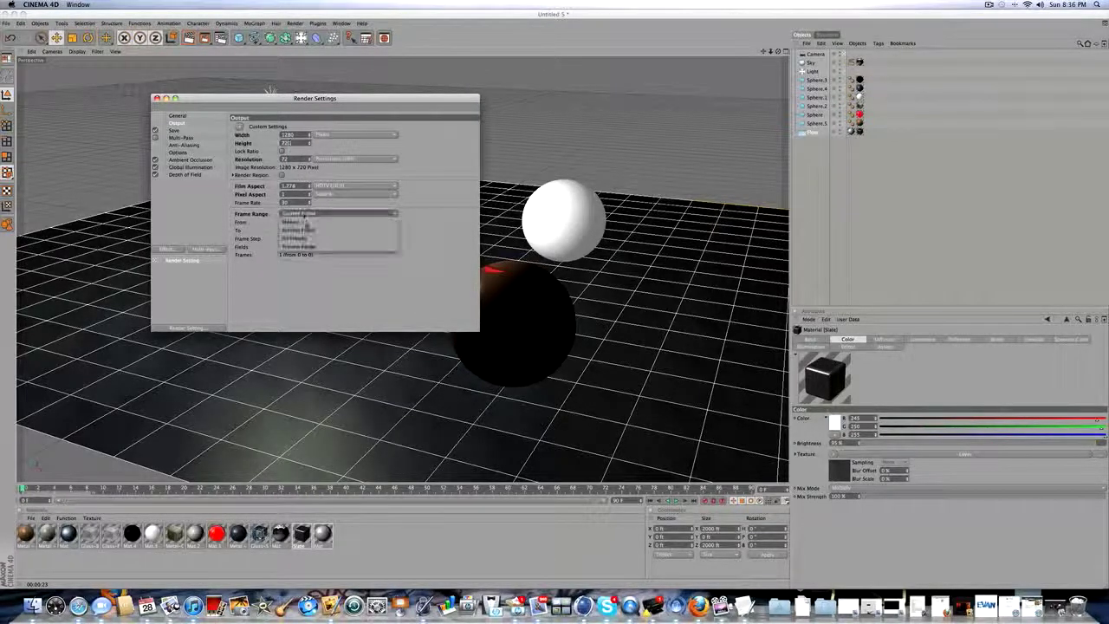
click(272, 221)
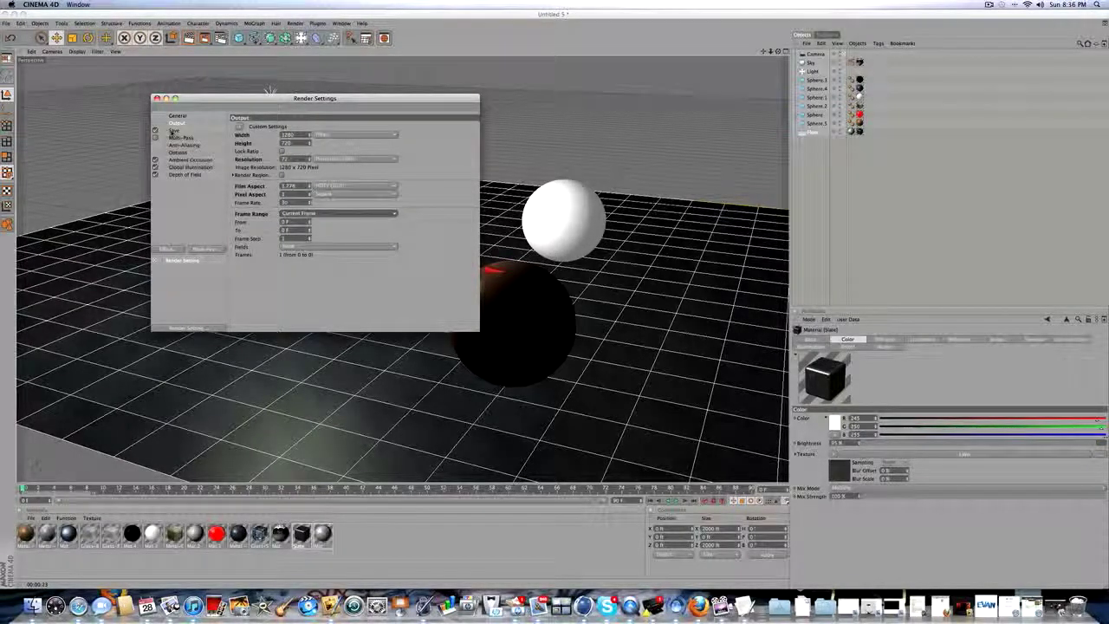
Review the format, depth and file location options for saving the rendered image
click(174, 130)
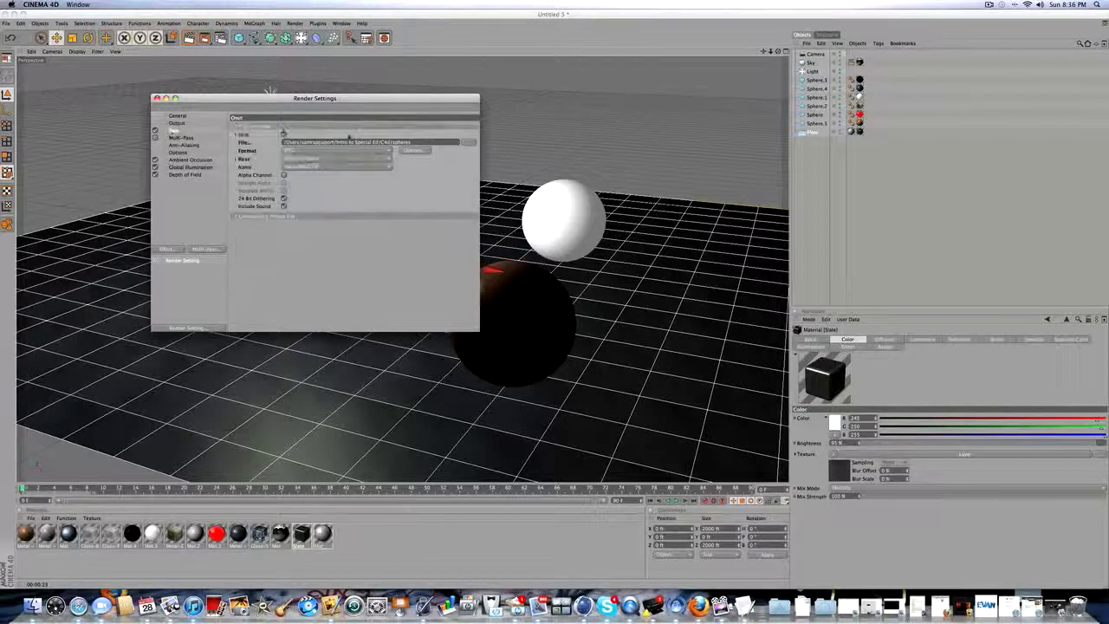
click(338, 151)
click(256, 160)
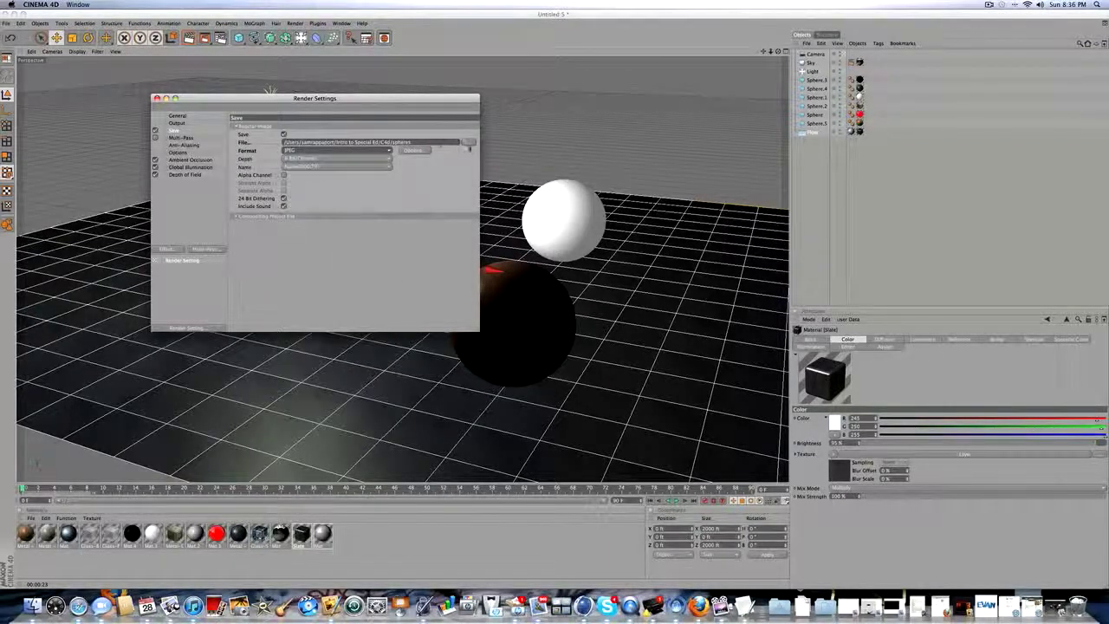
click(468, 142)
click(584, 197)
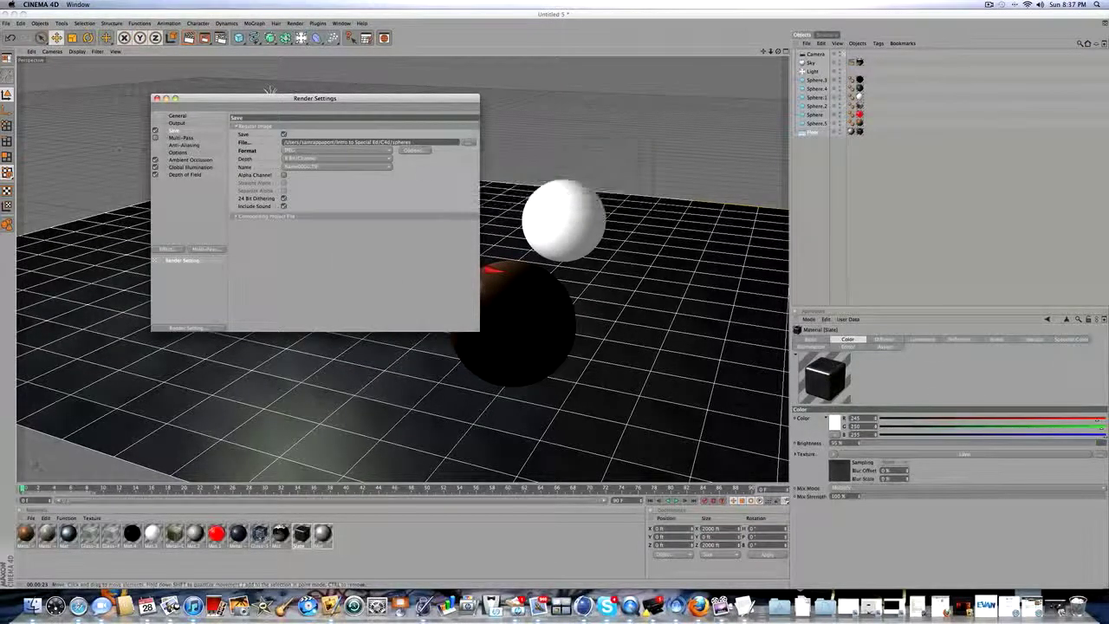
Review the Anti-Aliasing, Options and Ambient Occlusion render settings, along with the list of effects that can be added
click(183, 144)
click(177, 153)
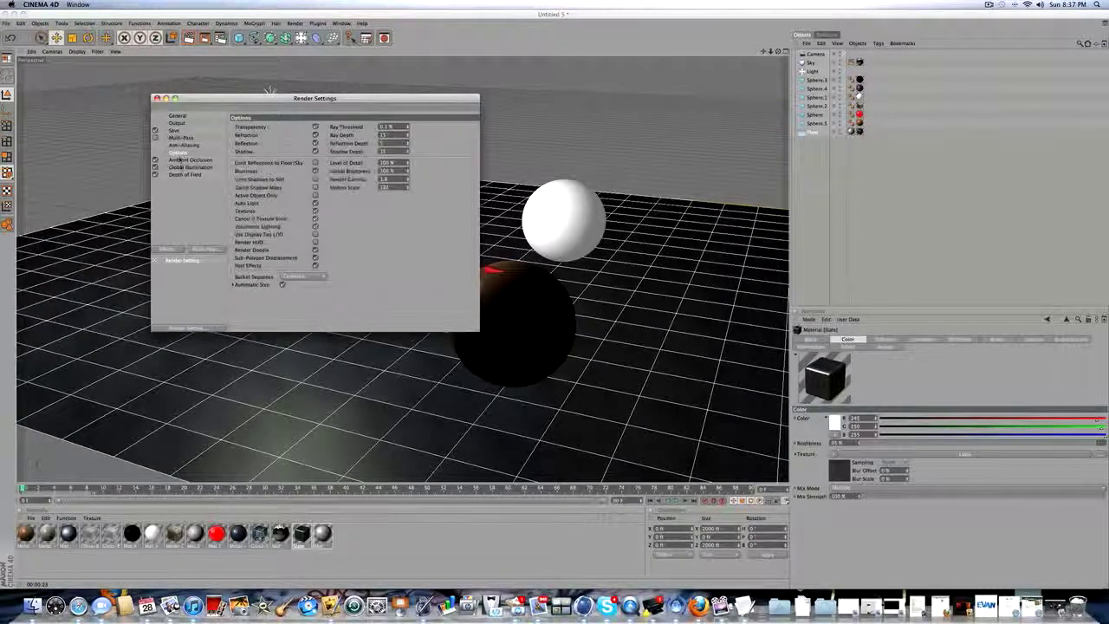
click(184, 160)
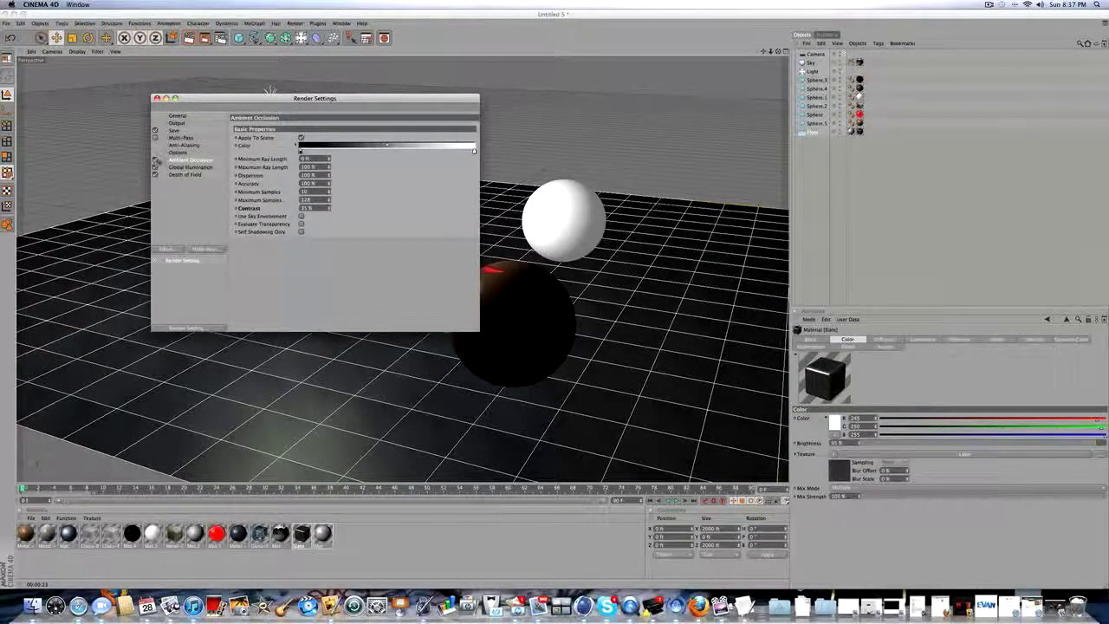
click(168, 251)
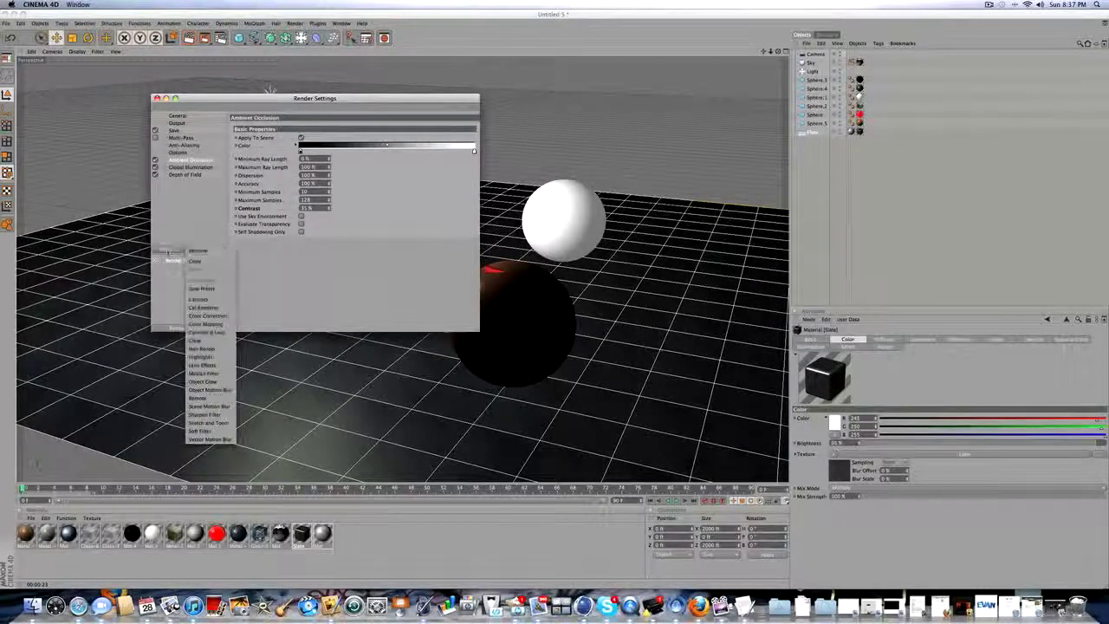
click(201, 232)
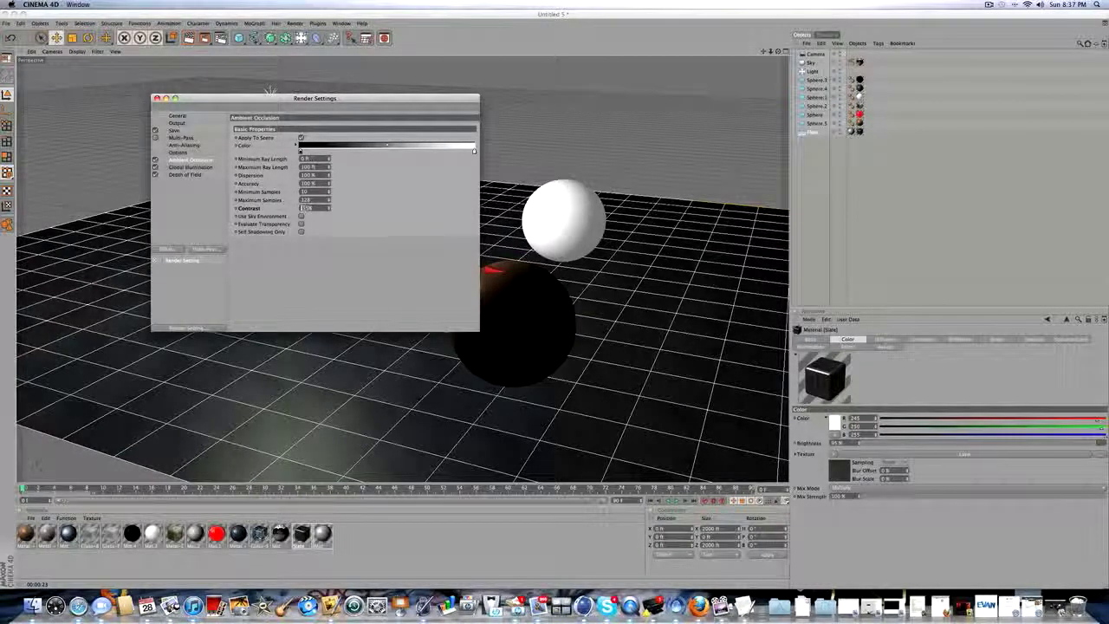
Set the Ambient Occlusion contrast to 35%
double_click(305, 208)
text(35)
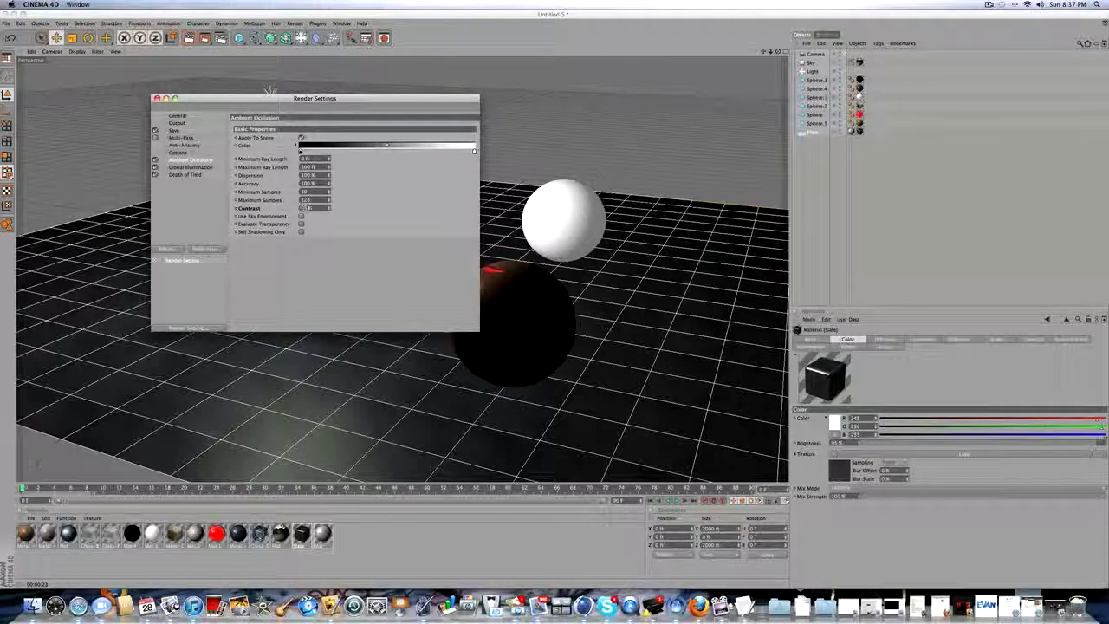
key(Return)
Look through the available render effects, and examine the Stochastic Samples and Record Density options of the Global Illumination irradiance cache
click(163, 249)
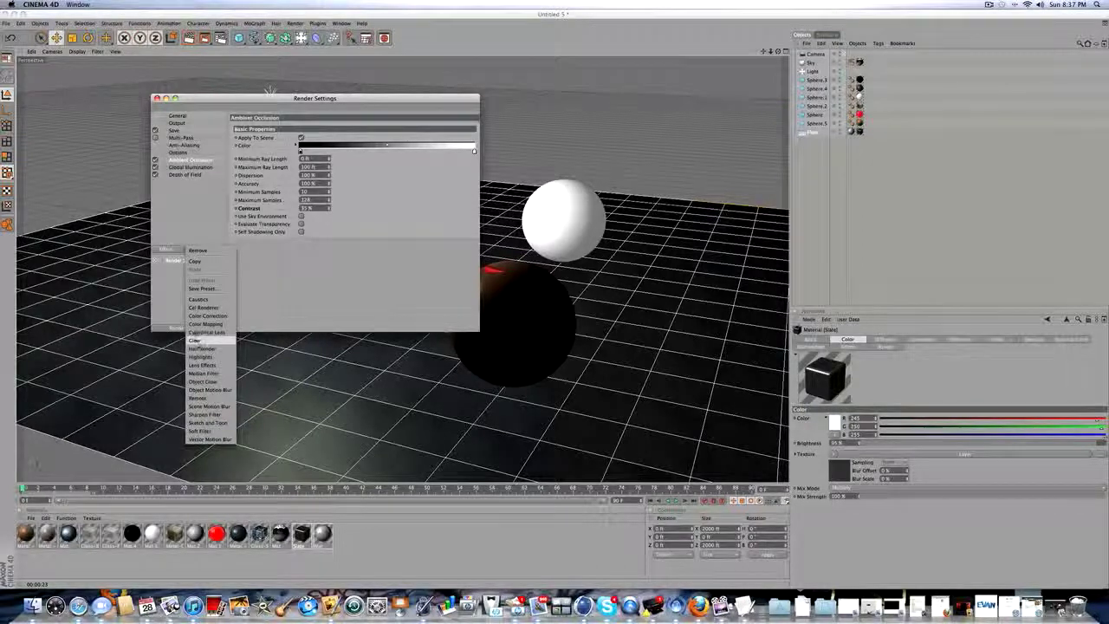
click(198, 340)
click(189, 167)
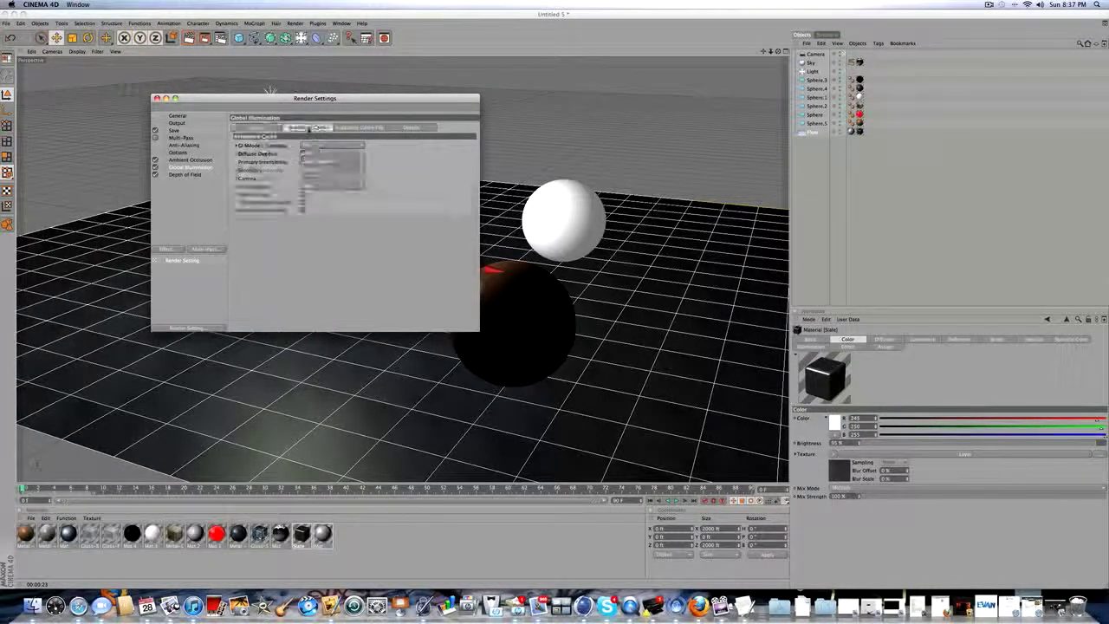
click(299, 127)
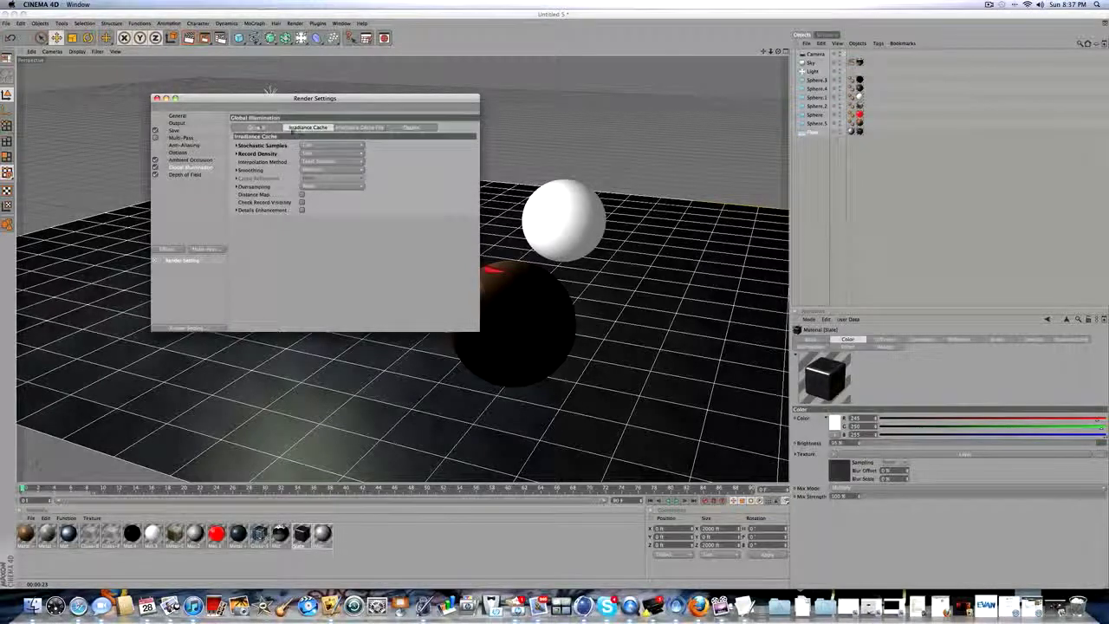
click(321, 145)
click(274, 152)
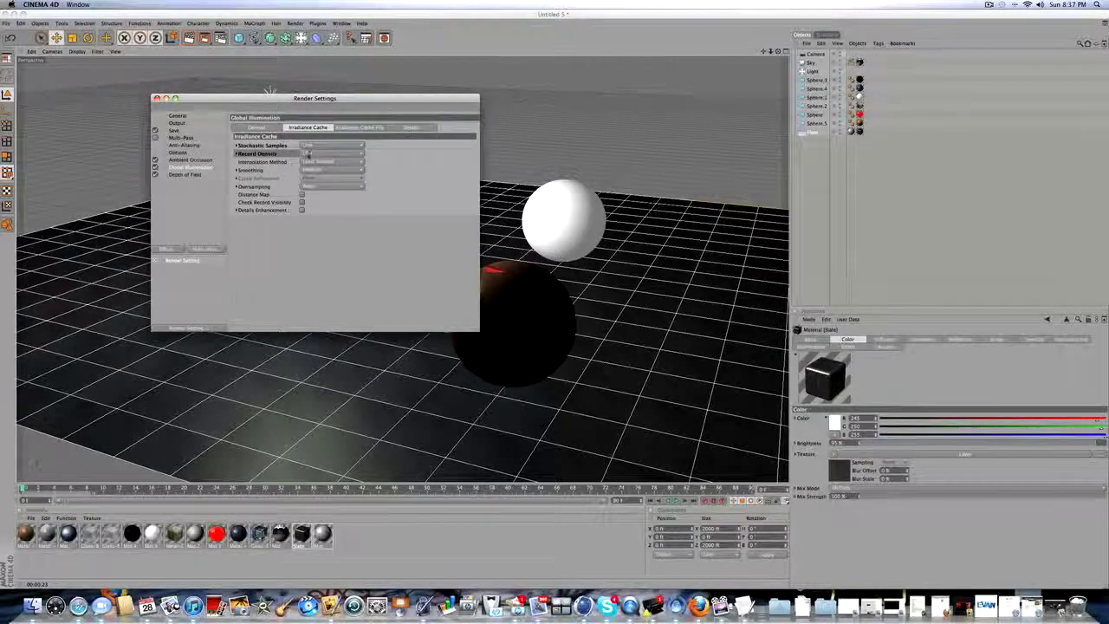
click(310, 153)
click(412, 162)
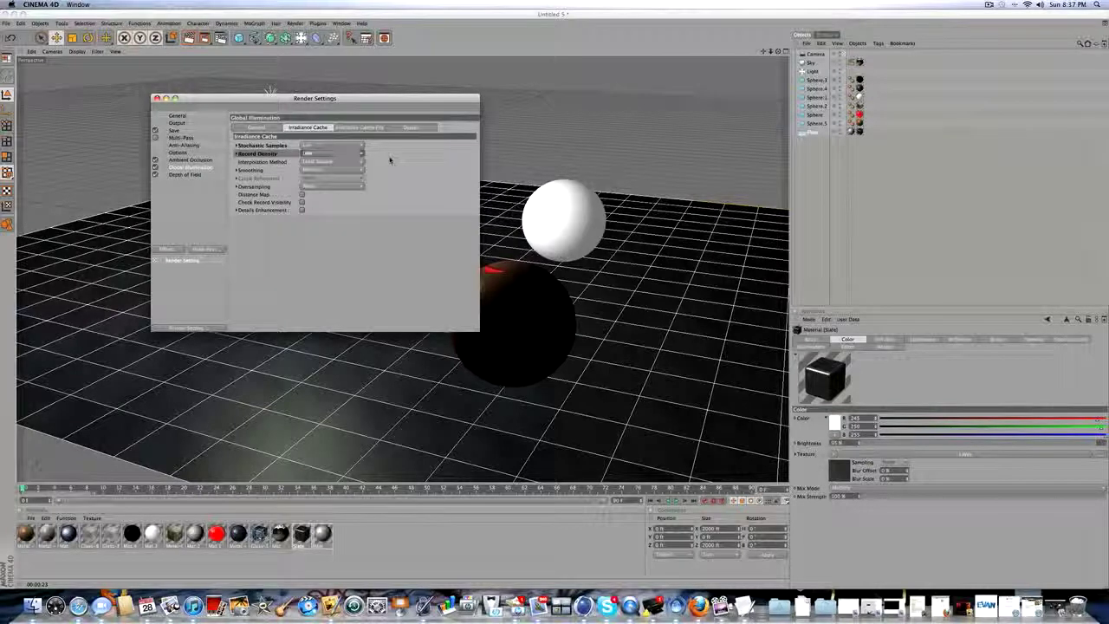
Review the Depth of Field blur strength with the window moved clear of the spheres, and close the render settings
click(185, 174)
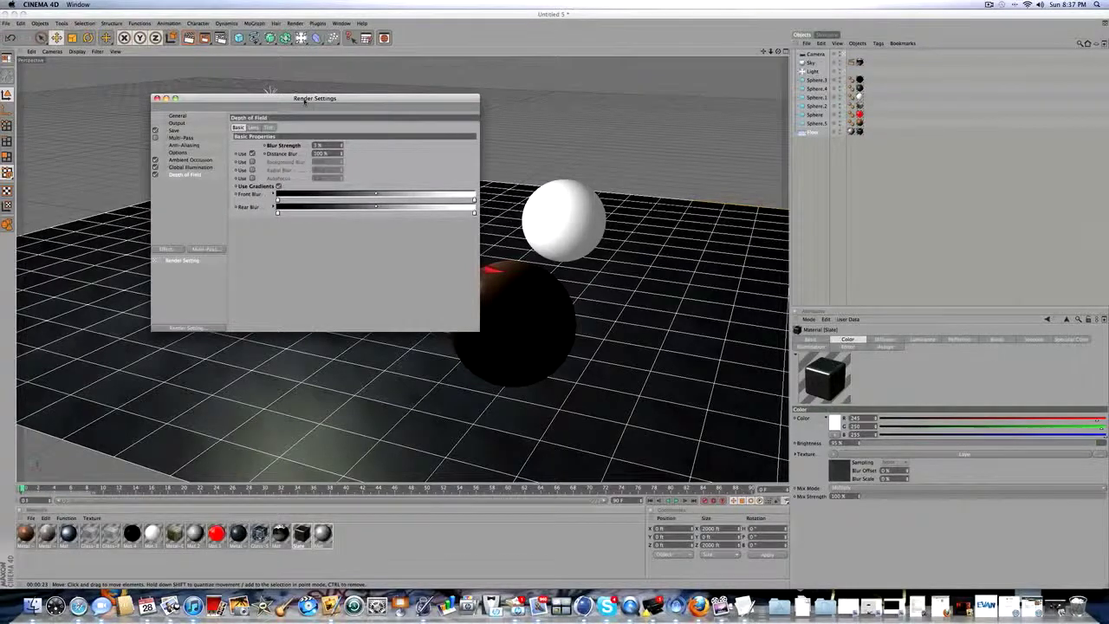
drag(308, 97, 706, 60)
click(572, 213)
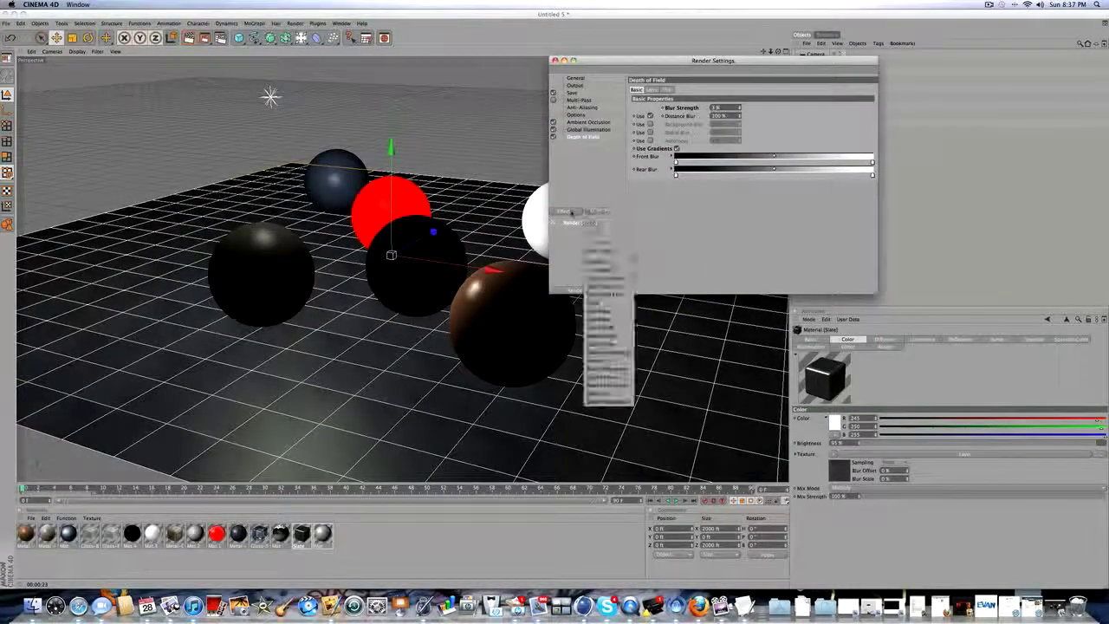
click(580, 178)
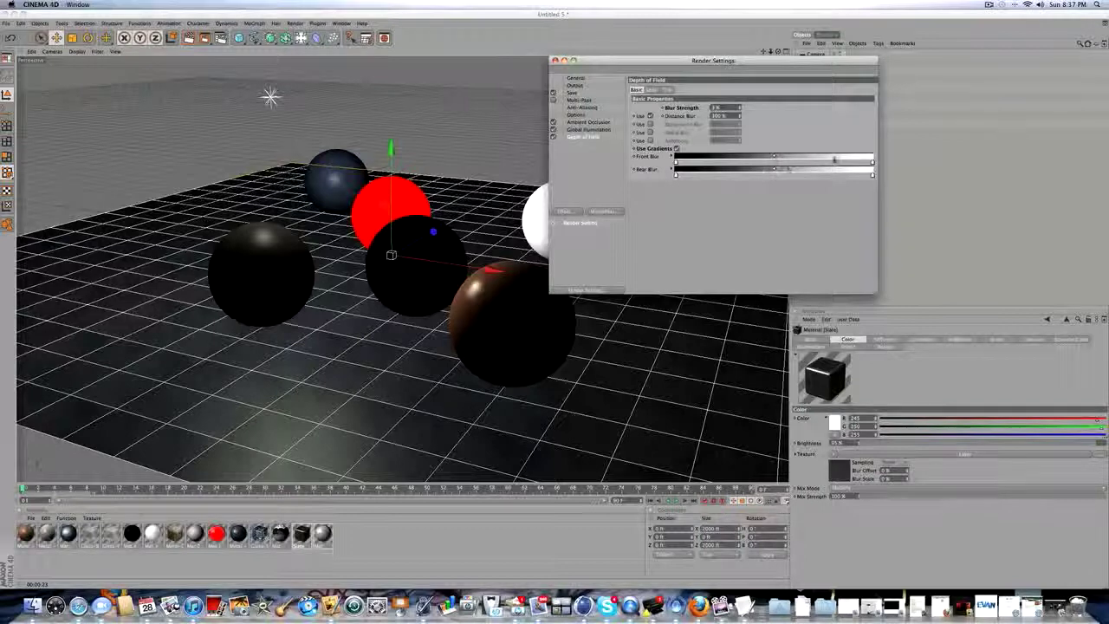
double_click(715, 107)
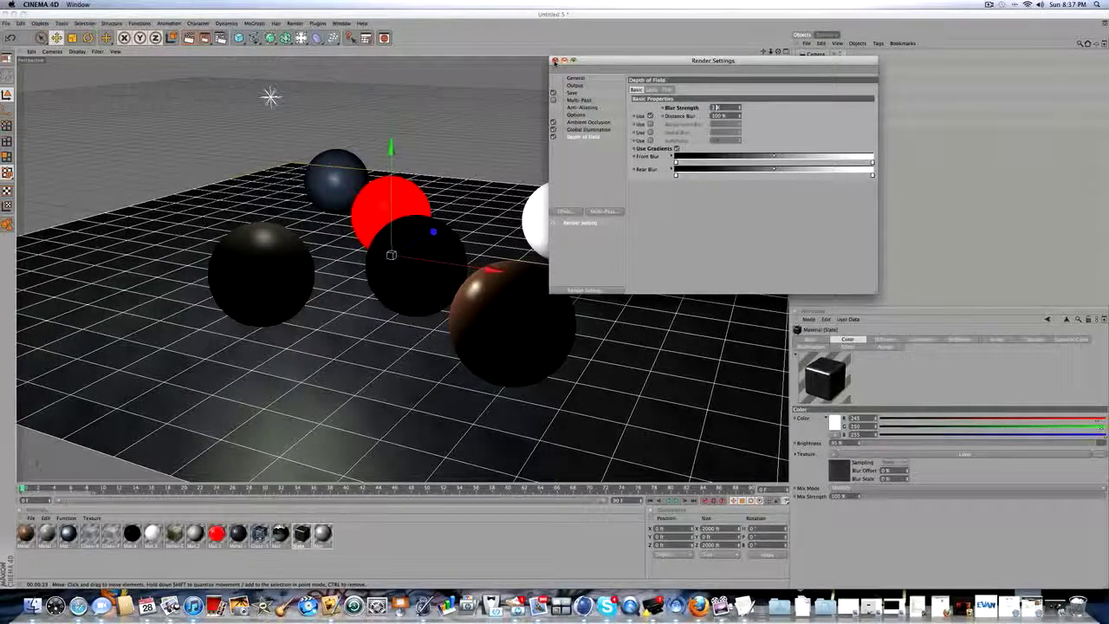
click(555, 61)
Locate the Slate preset among the Architecture Edition stone materials
scroll(555, 64, down, 5)
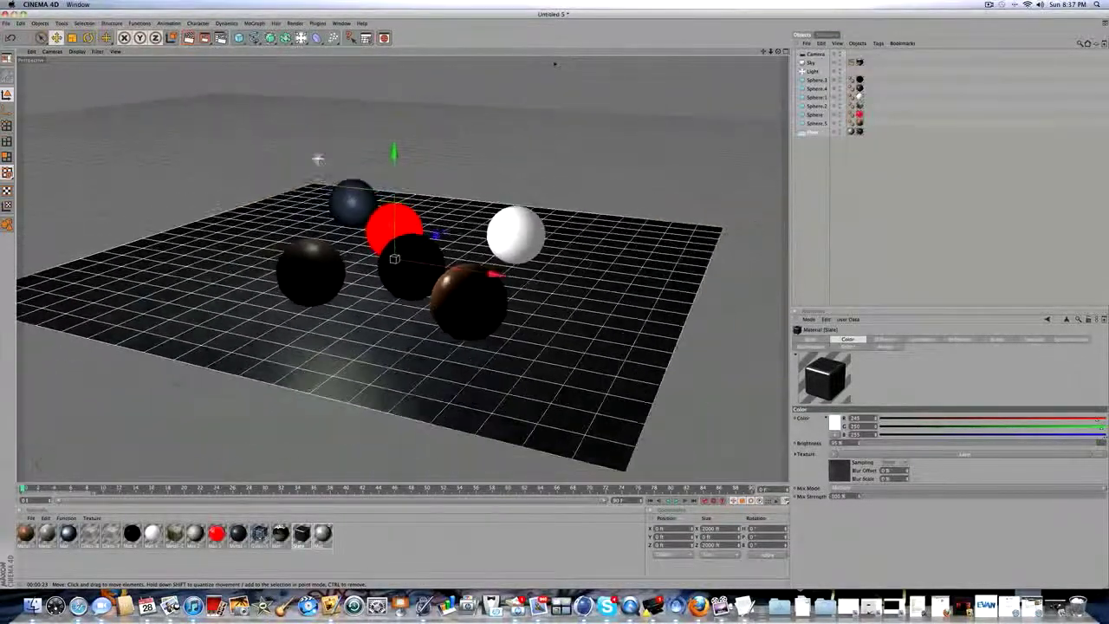
scroll(555, 64, up, 4)
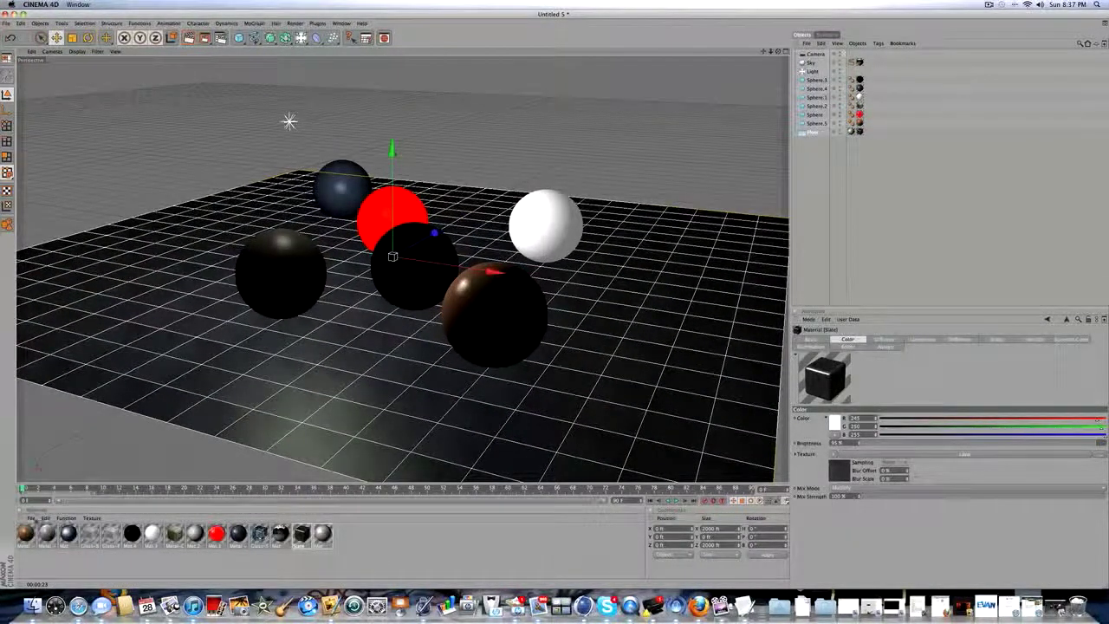
click(31, 518)
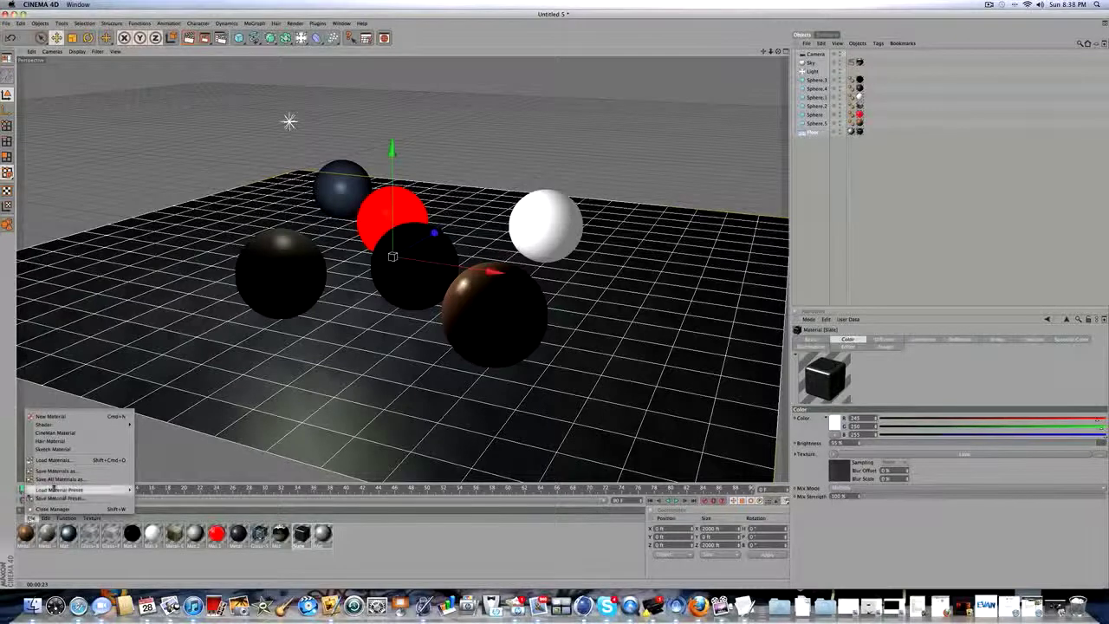
mouse_move(58, 489)
mouse_move(158, 490)
mouse_move(199, 490)
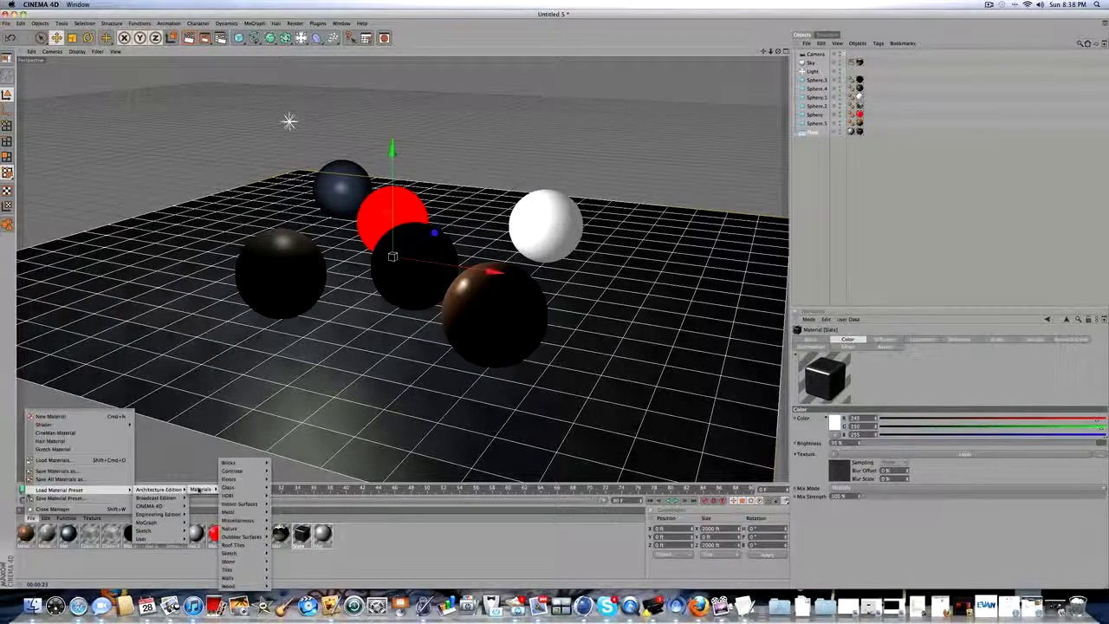
mouse_move(250, 564)
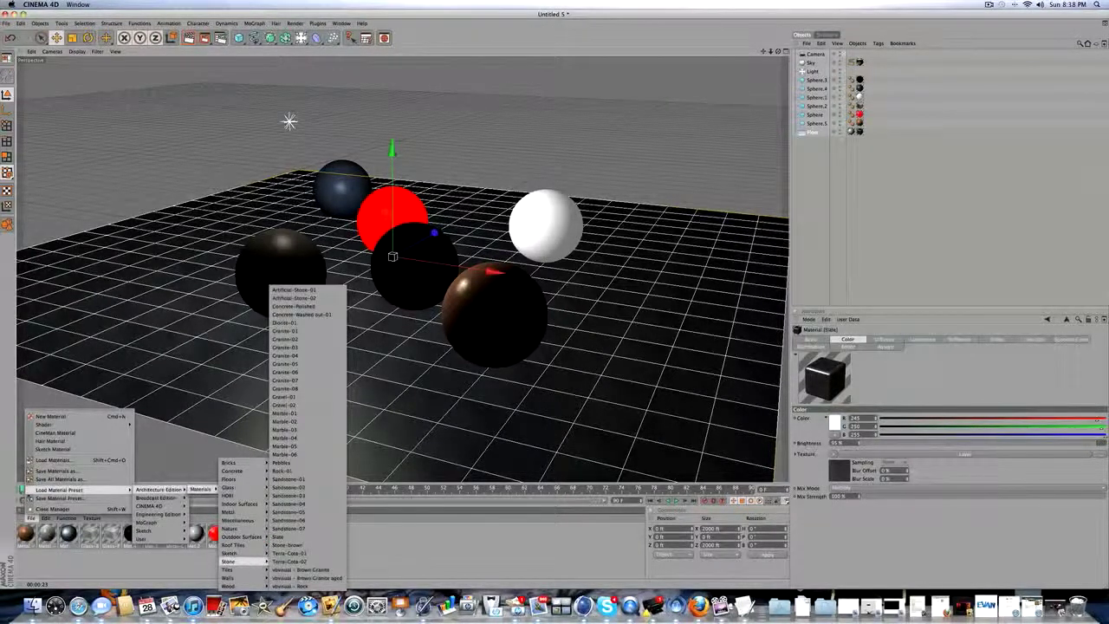
click(278, 536)
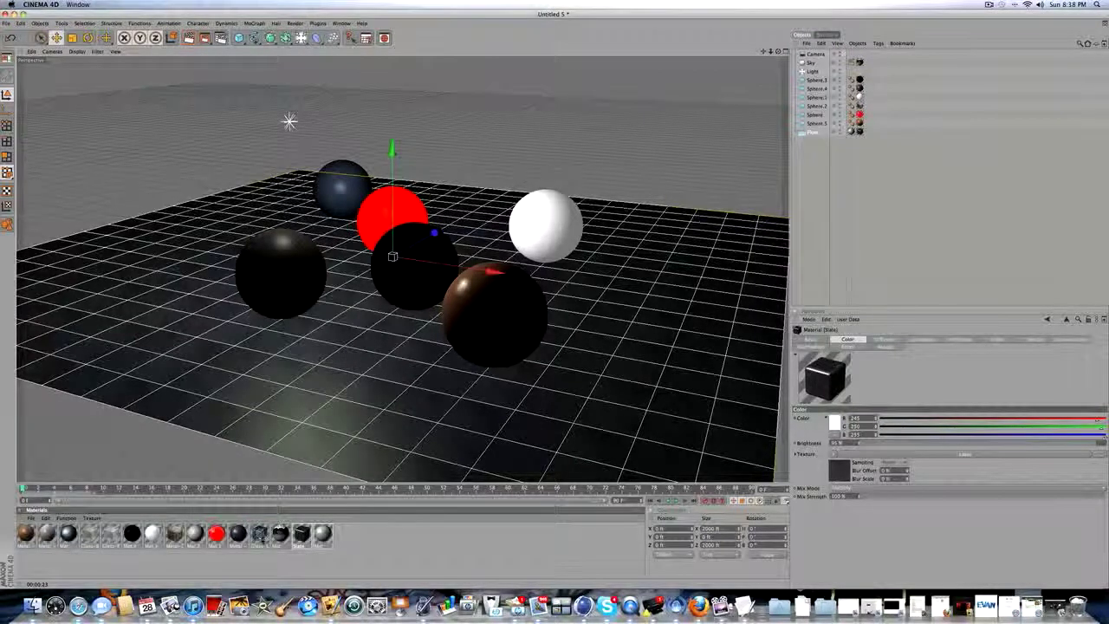
Open the Slate material for editing and inspect its Luminance and Reflection channels with the editor moved off the spheres
double_click(301, 534)
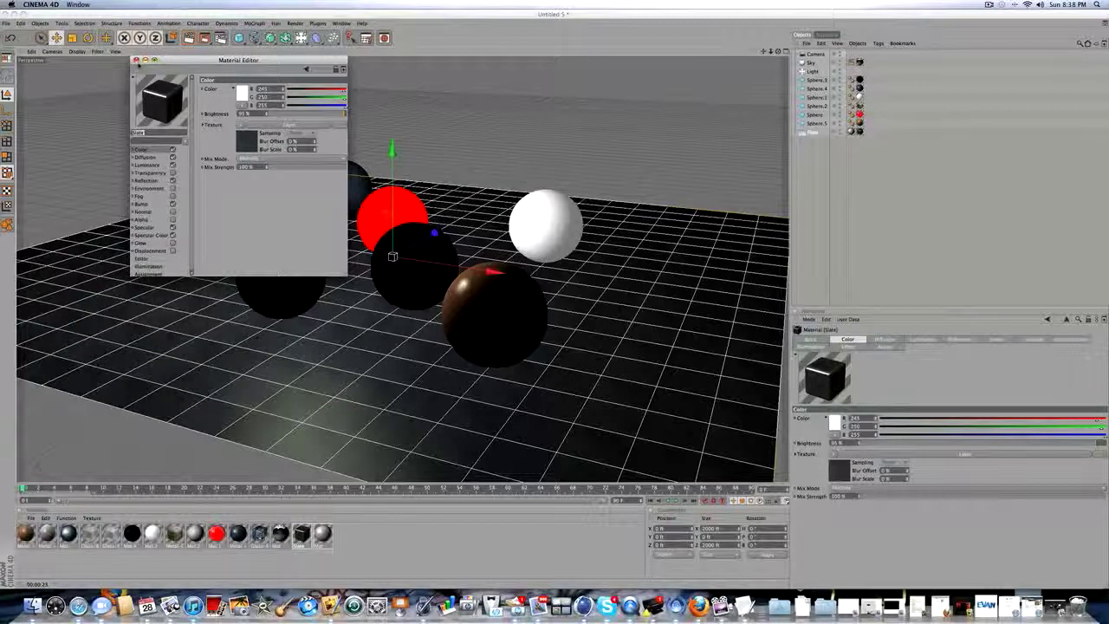
click(148, 165)
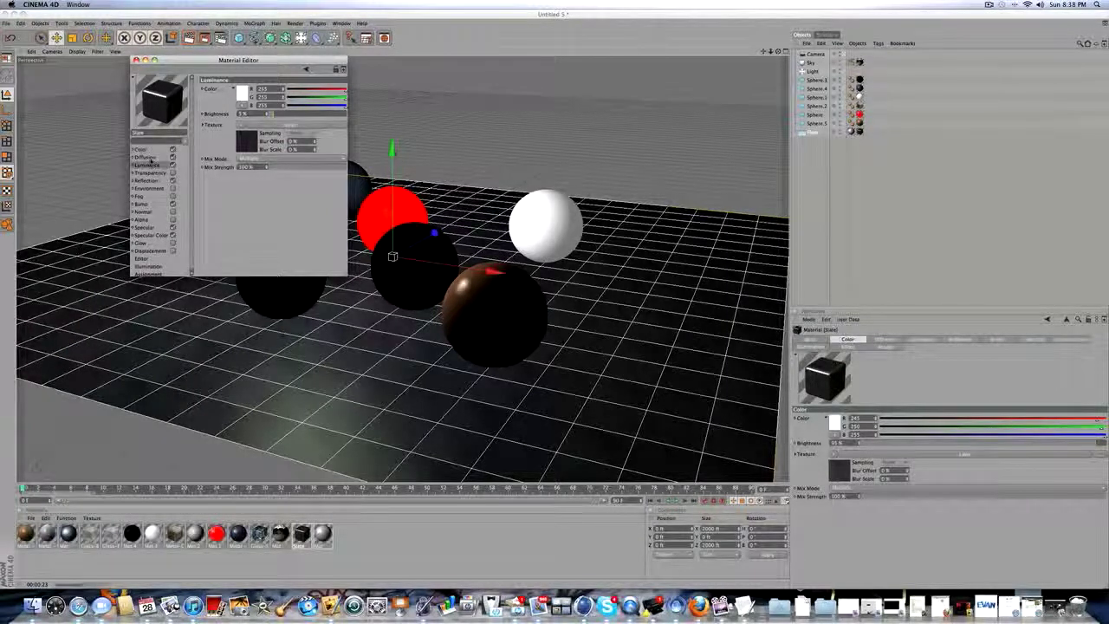
drag(239, 60, 576, 319)
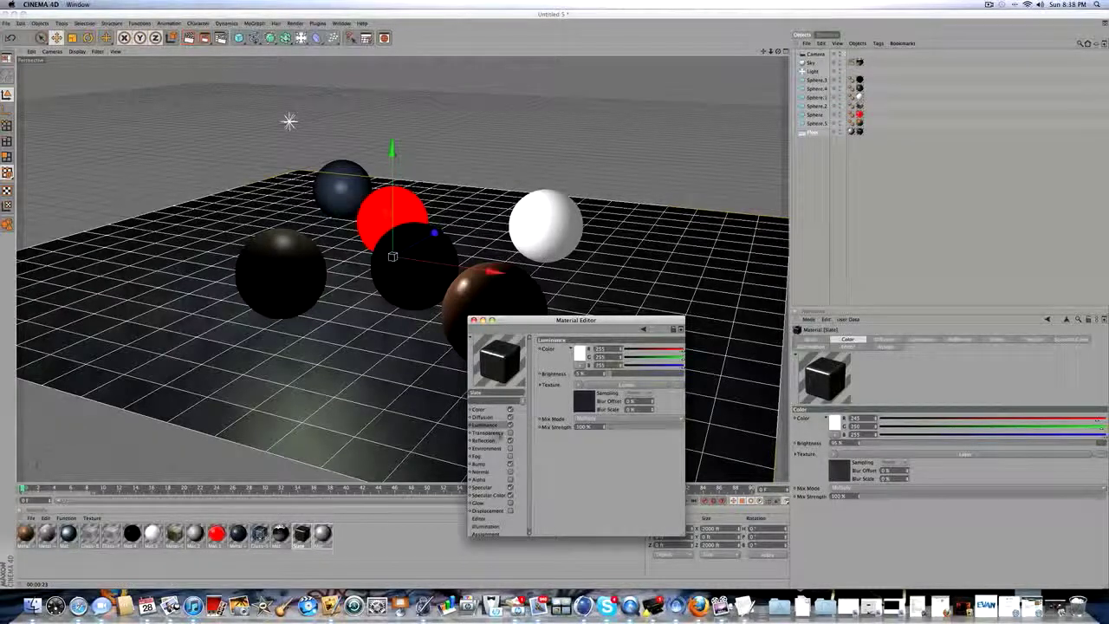
click(486, 441)
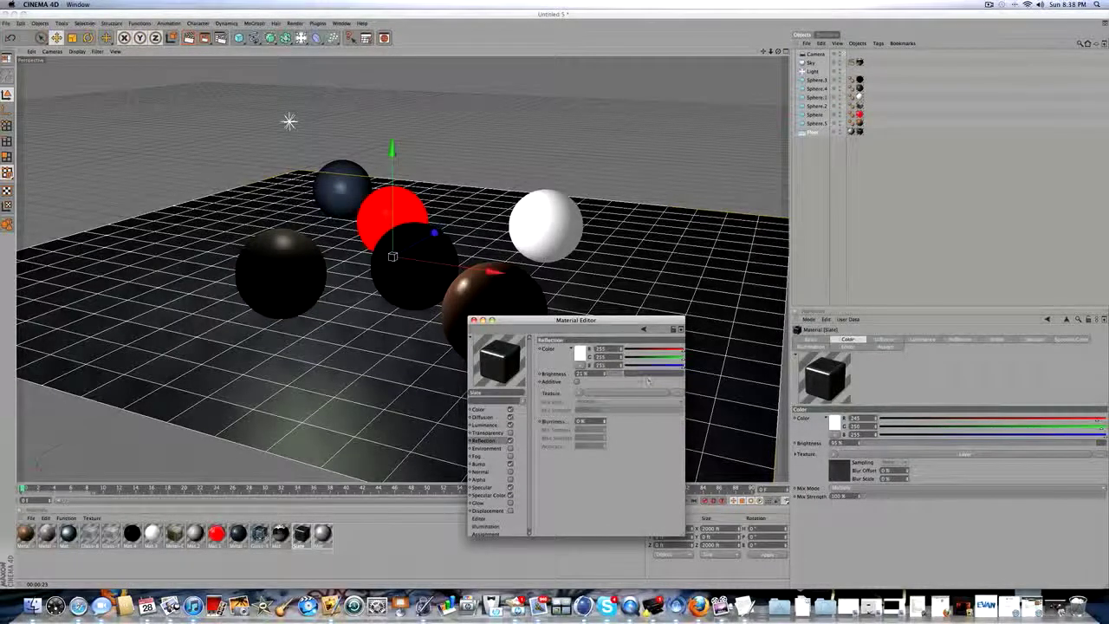
click(483, 425)
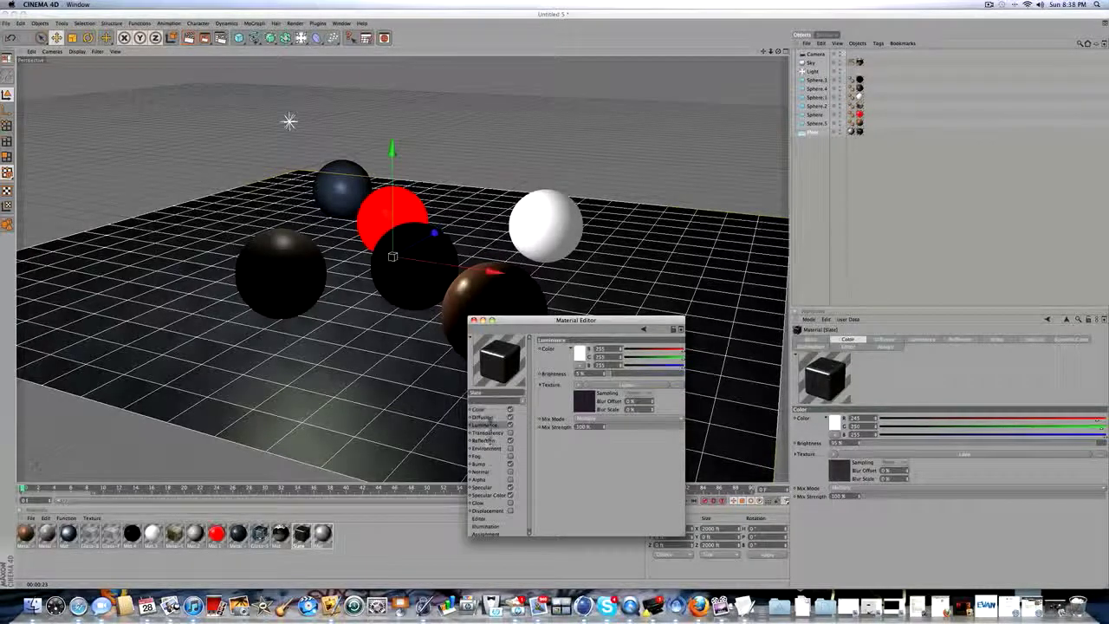
Compare the Diffusion, Luminance, Transparency and Reflection channels of the Slate material
click(488, 418)
click(490, 426)
click(489, 433)
click(489, 440)
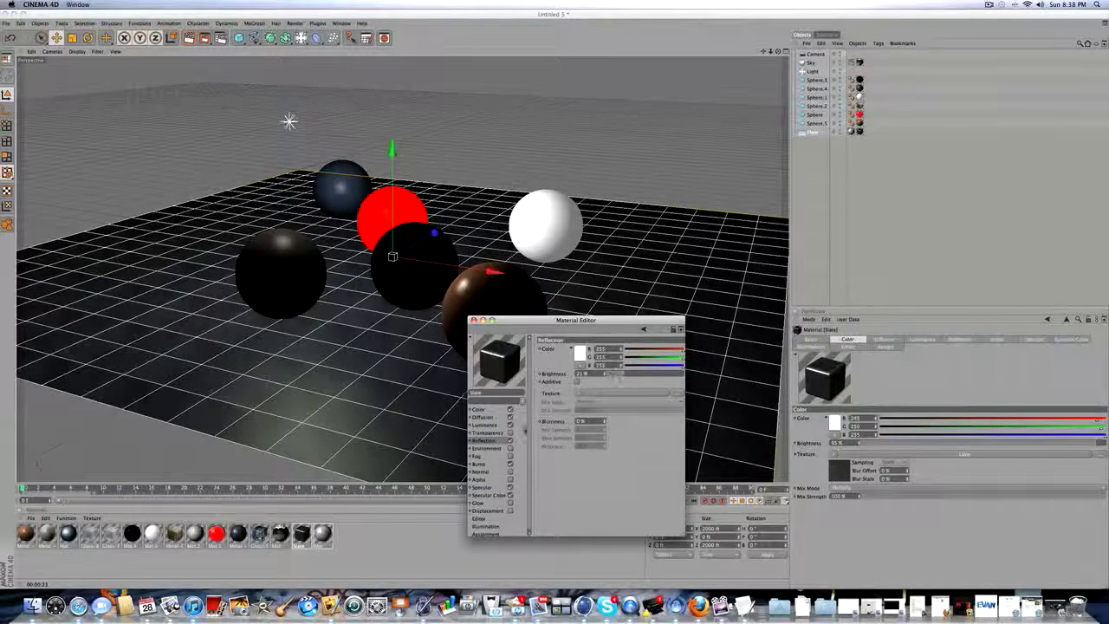
click(490, 425)
click(488, 418)
click(489, 424)
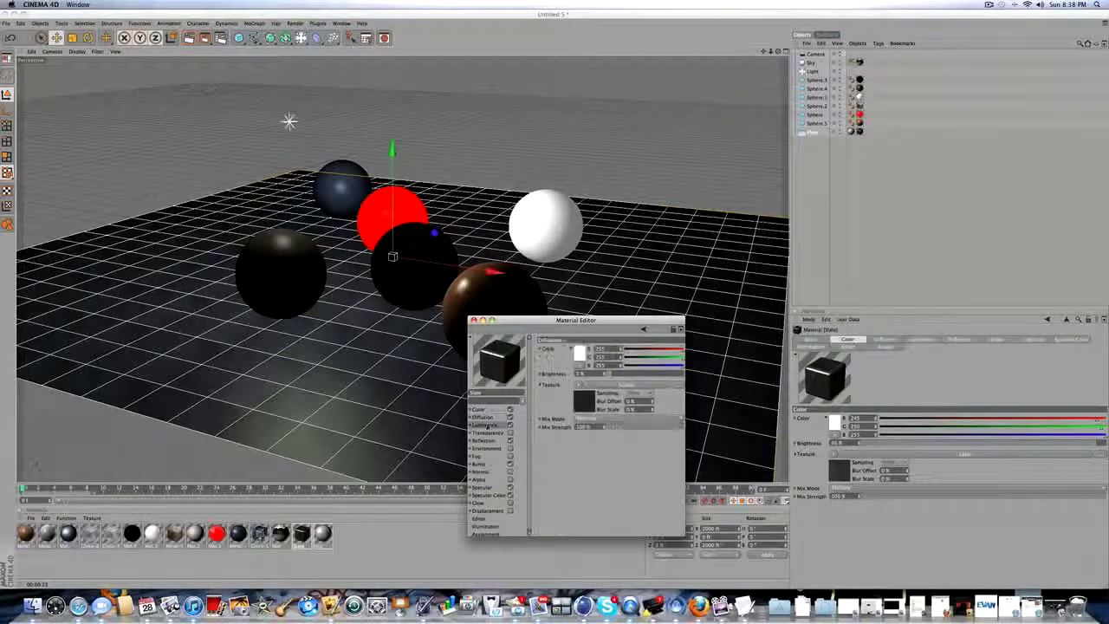
Check the Slate material's Transparency, Normal, Specular Color and Specular channels, and close the Material Editor
click(490, 434)
click(490, 480)
click(489, 495)
click(488, 488)
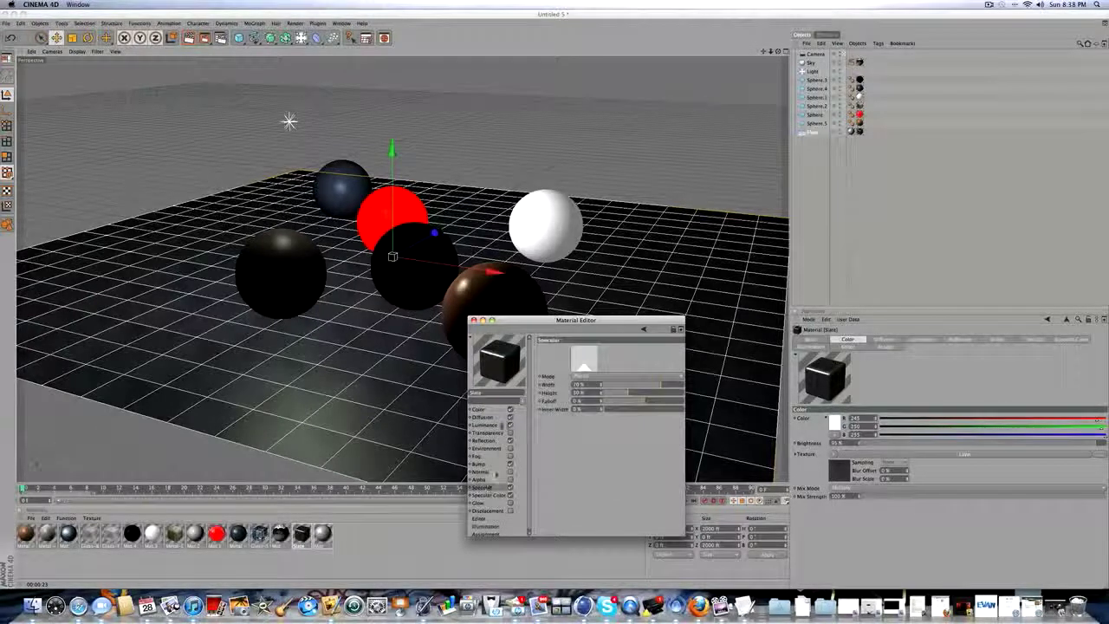
click(474, 321)
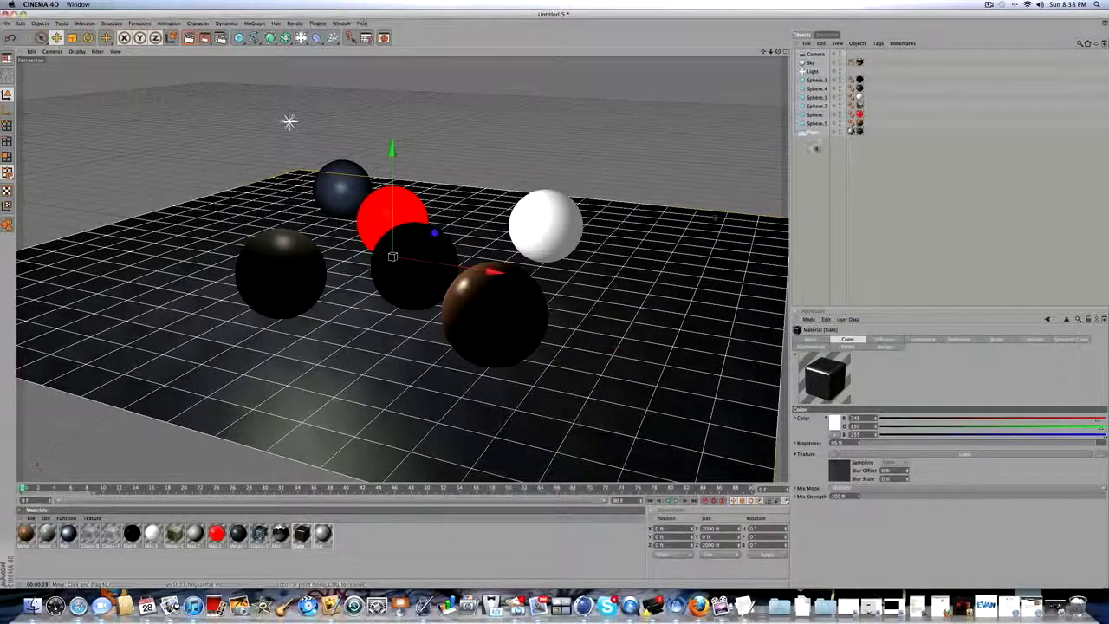
Select the floor and each of the six spheres in turn to identify them in the scene, finishing on Sphere.3
click(812, 133)
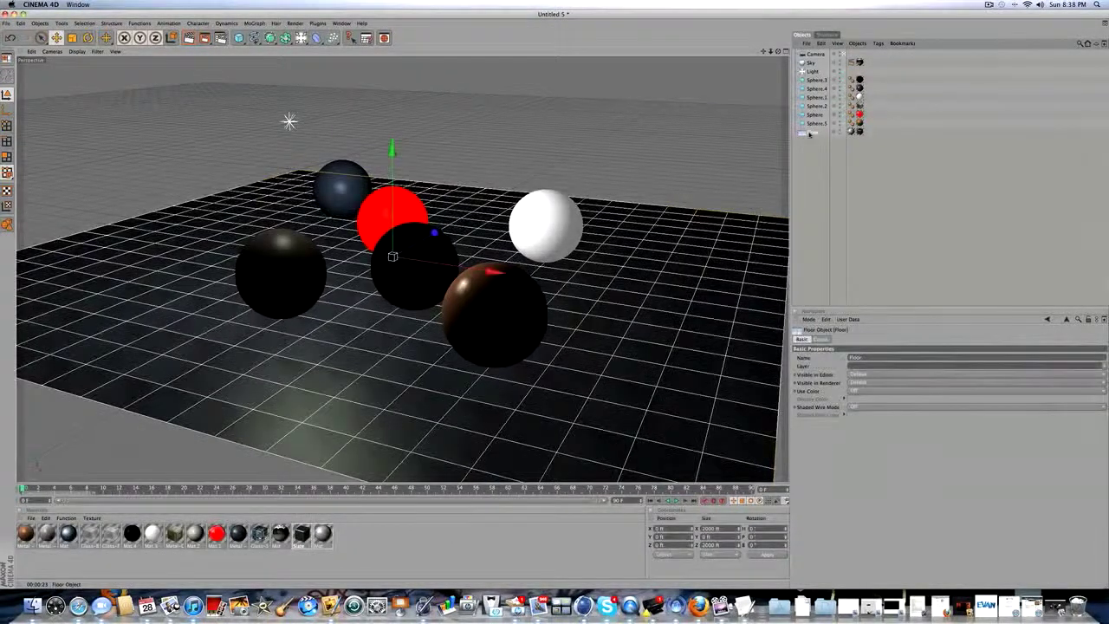
click(813, 123)
click(813, 114)
click(813, 106)
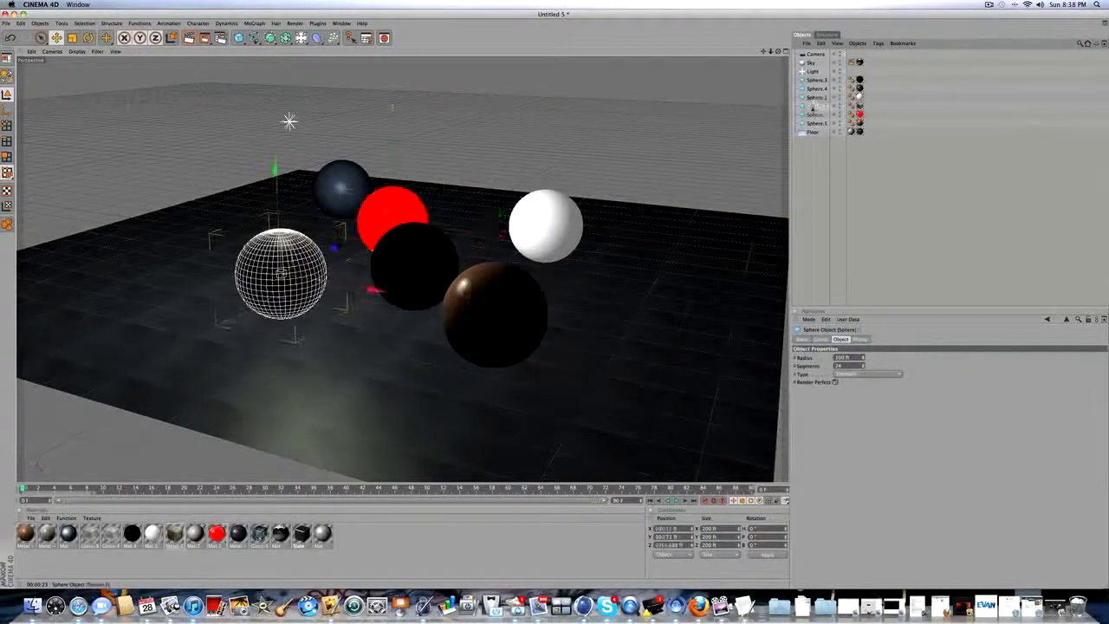
click(813, 97)
click(813, 88)
click(813, 79)
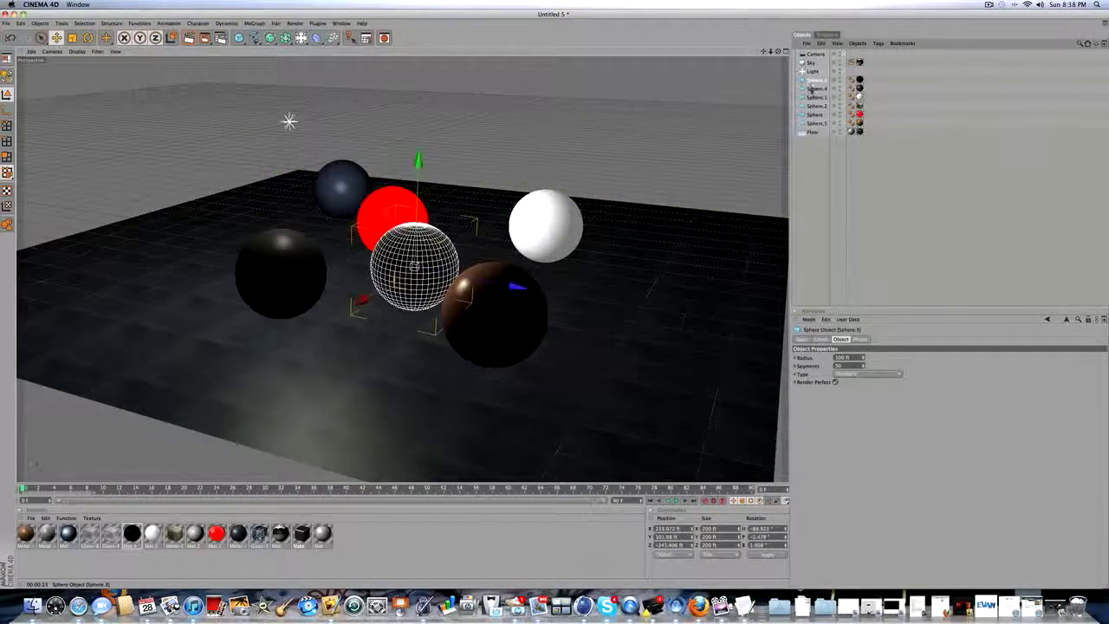
click(813, 88)
click(813, 106)
click(813, 123)
click(813, 114)
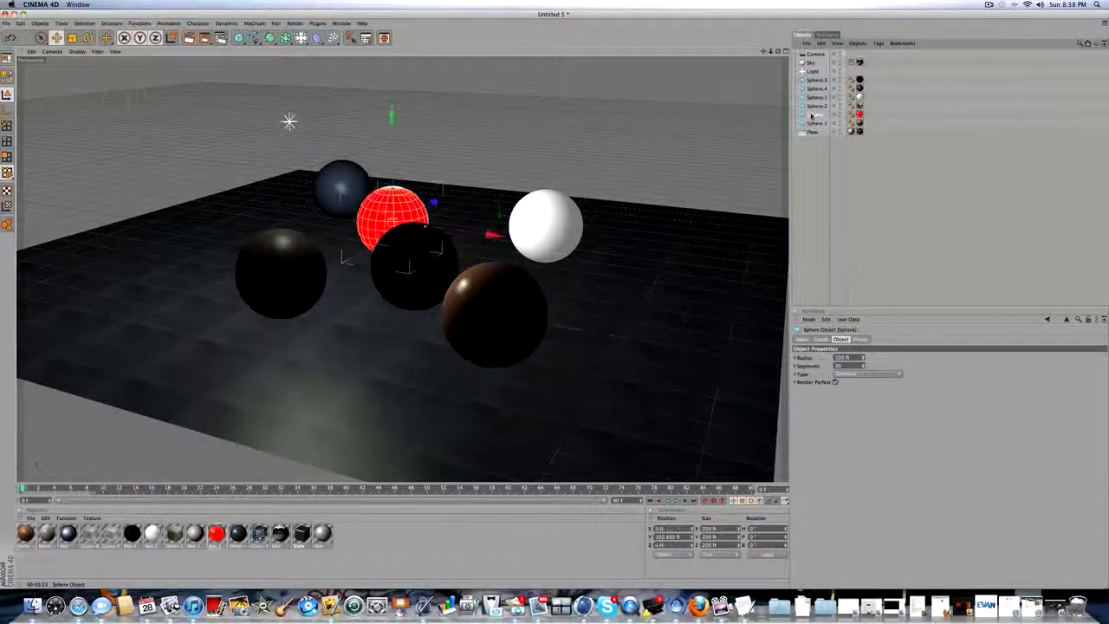
click(813, 105)
click(813, 97)
click(813, 89)
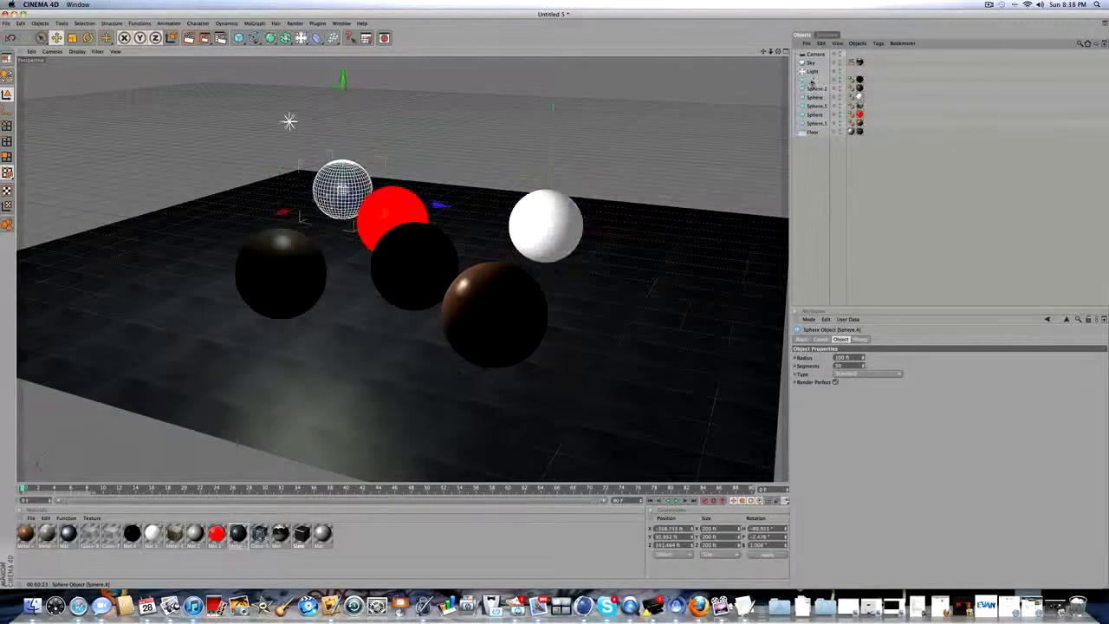
click(813, 80)
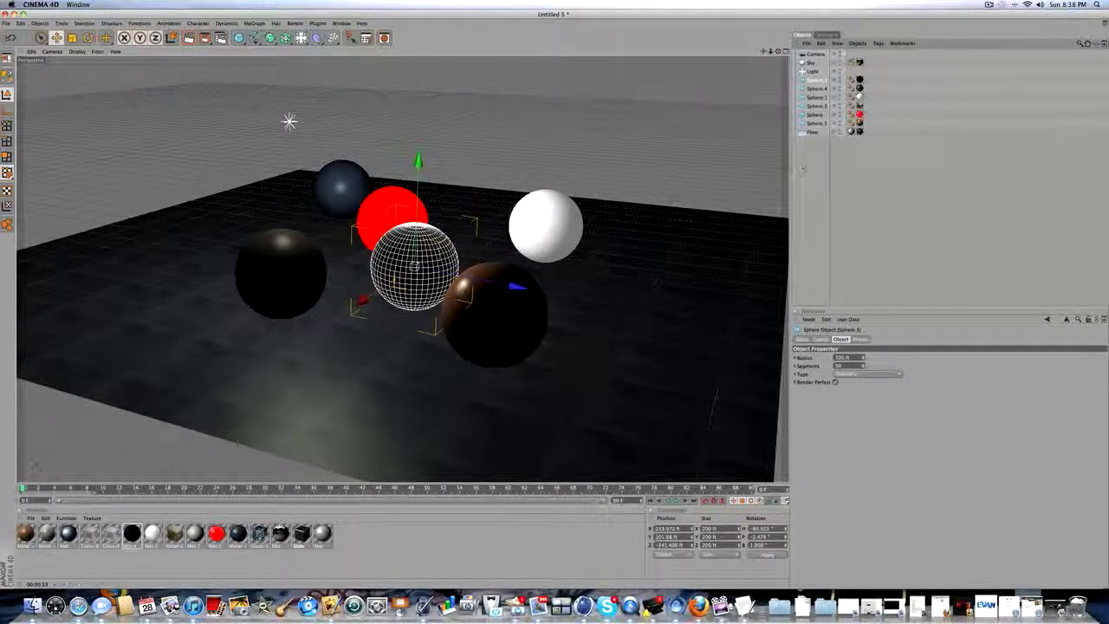
Check the materials on Sphere.3 and Sphere.4, view the Metal - Lead material's Color settings, and clear the selection
click(817, 158)
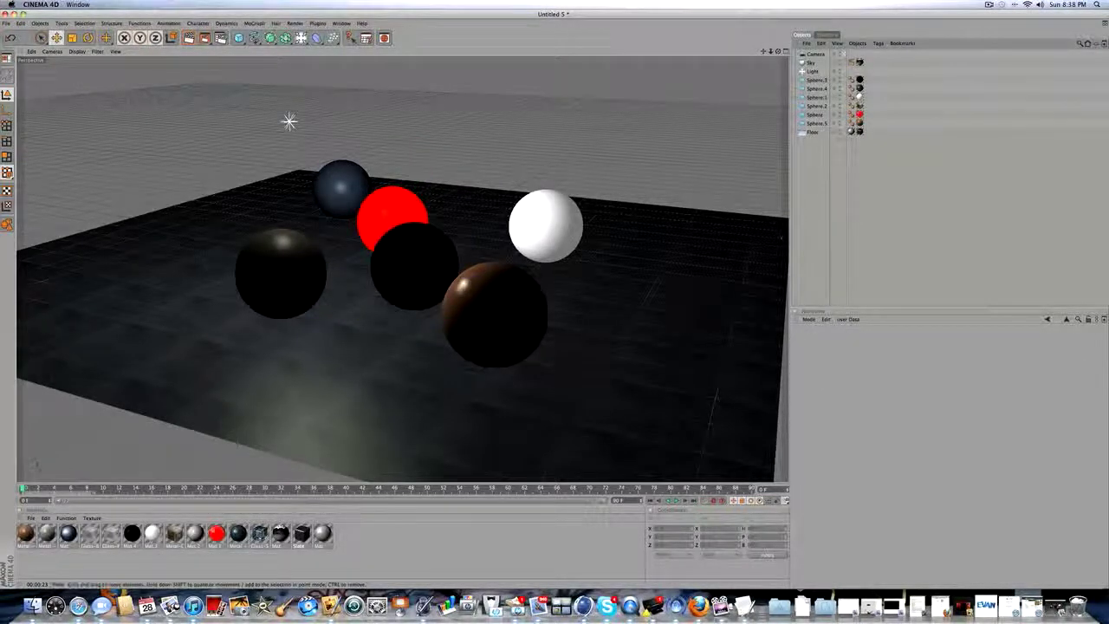
click(814, 80)
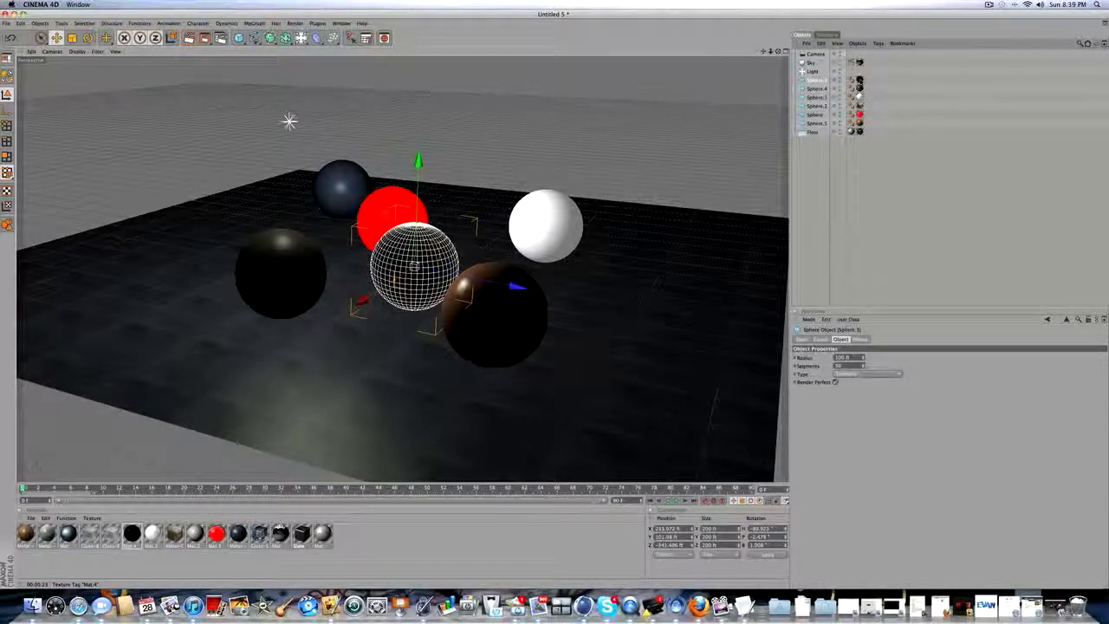
click(860, 88)
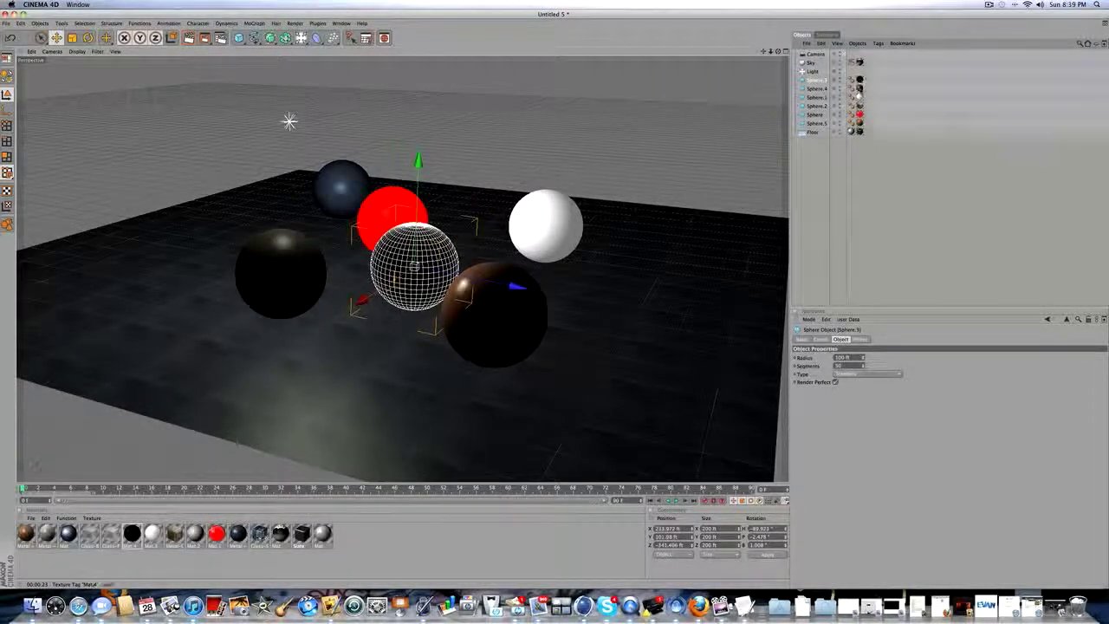
click(816, 88)
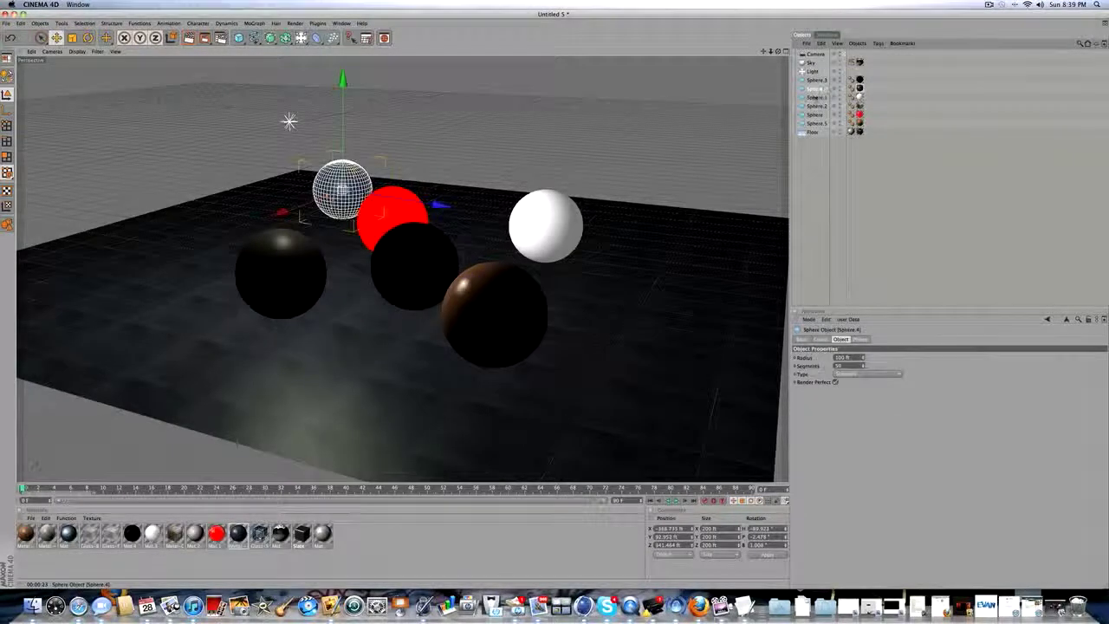
scroll(724, 181, up, 2)
scroll(300, 468, down, 4)
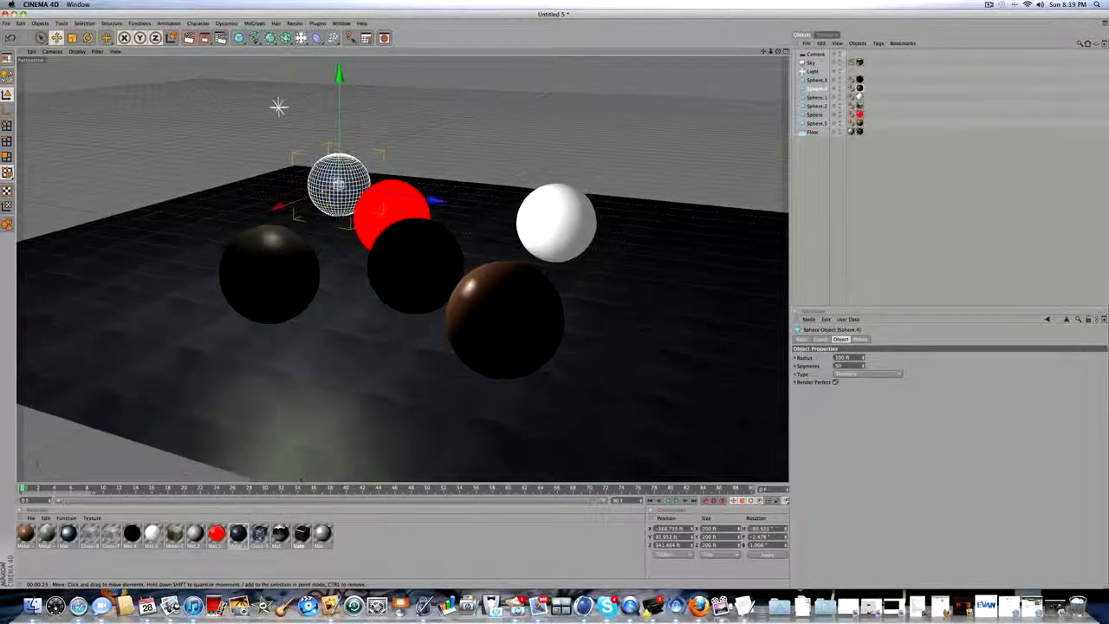
click(238, 532)
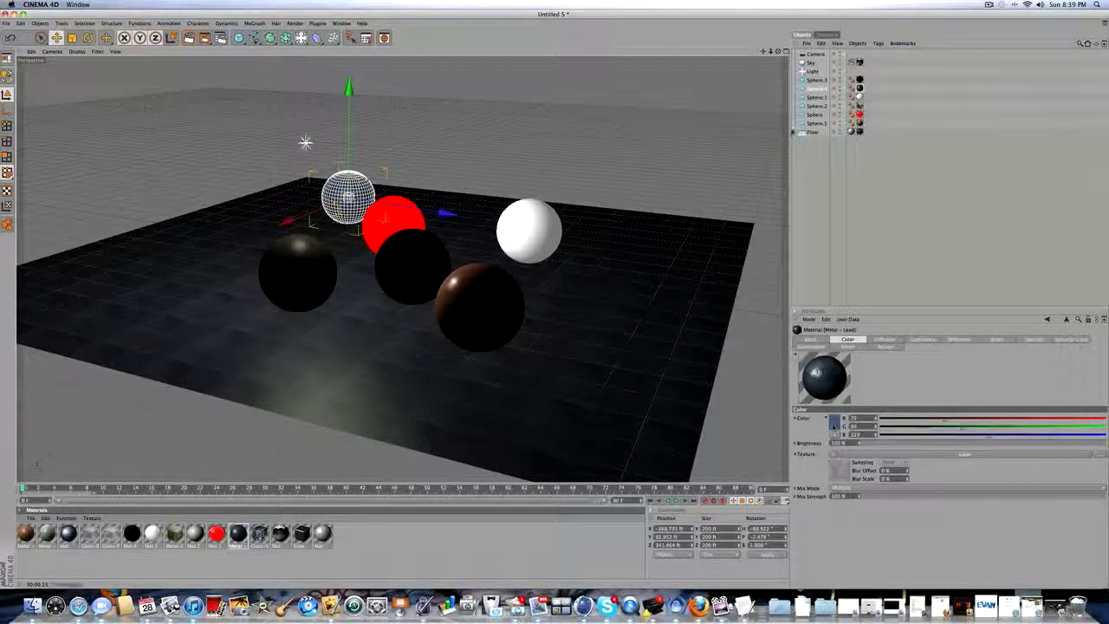
click(810, 156)
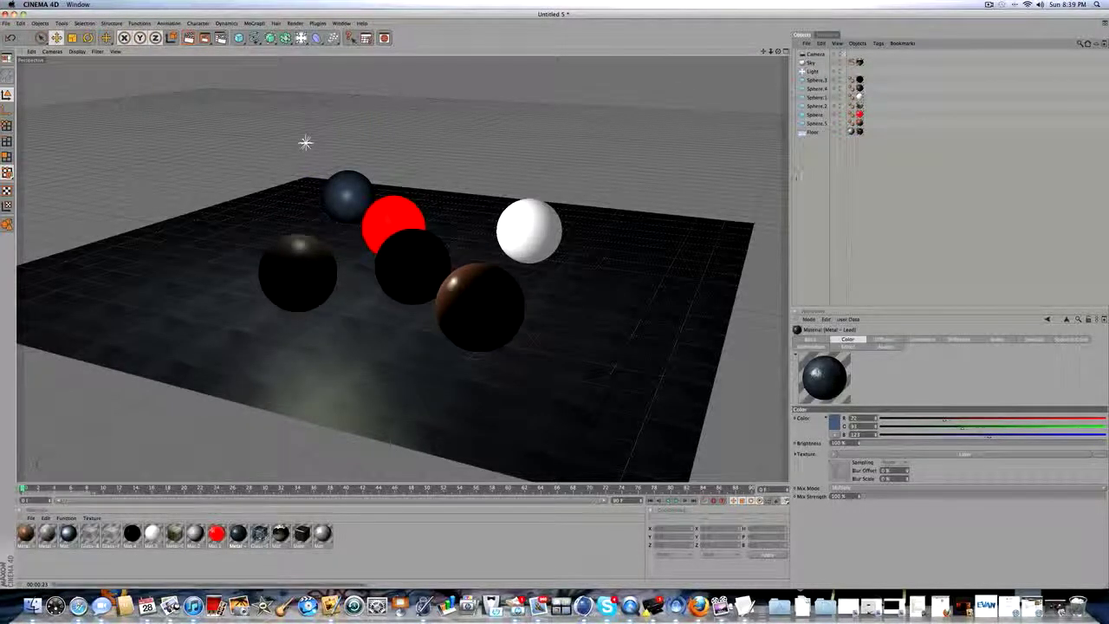
Look through the material preset libraries, including Sketch and Architecture Edition, without loading a preset
click(30, 518)
mouse_move(85, 490)
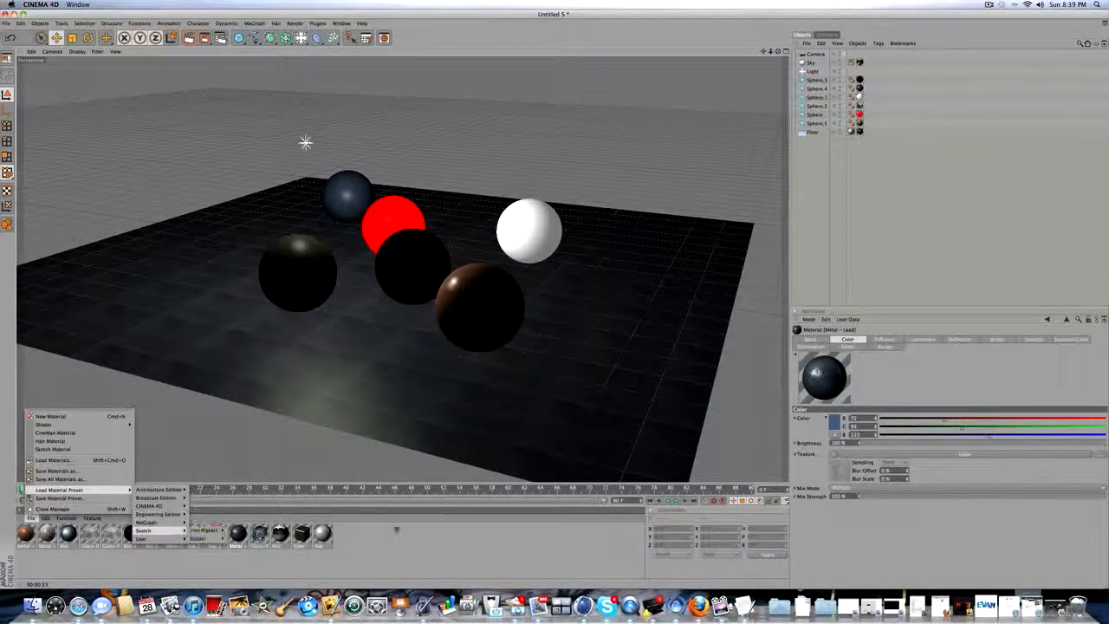
click(396, 533)
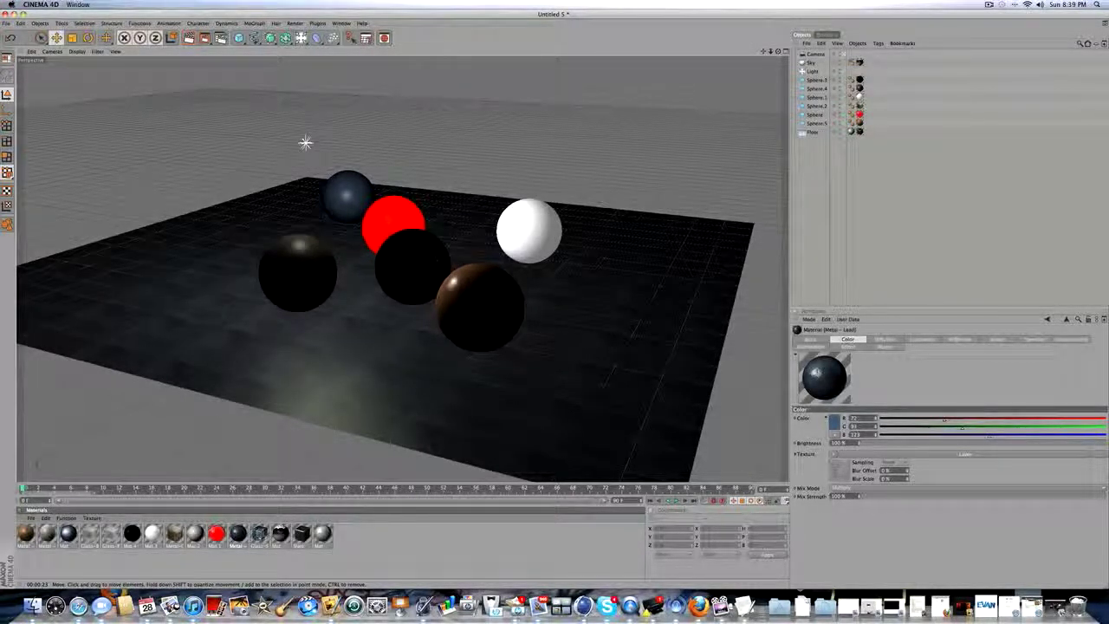
click(32, 518)
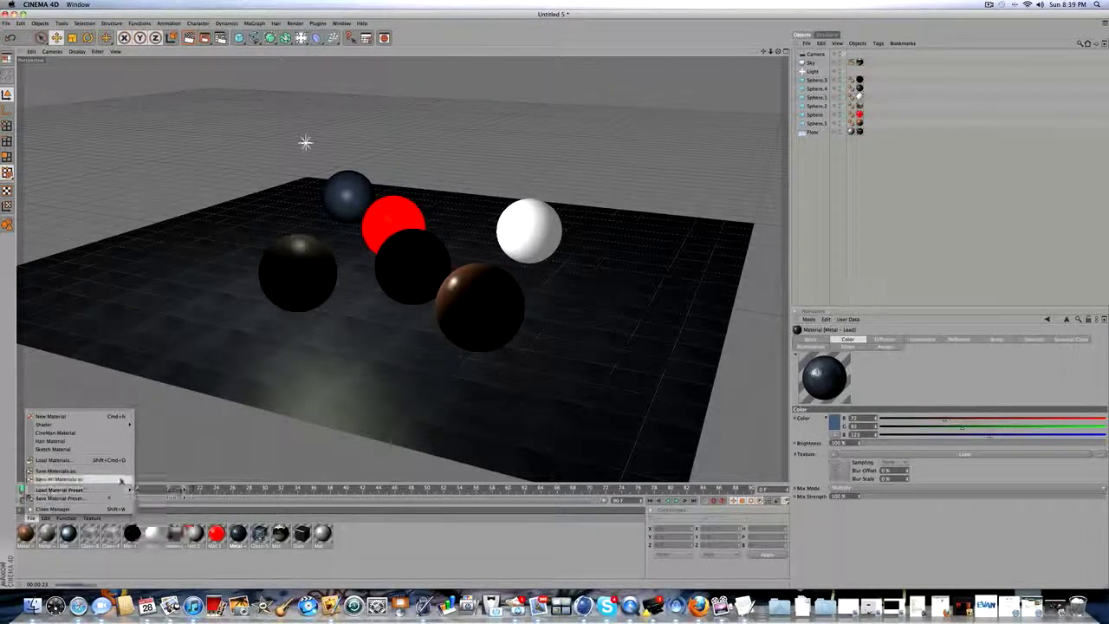
mouse_move(125, 489)
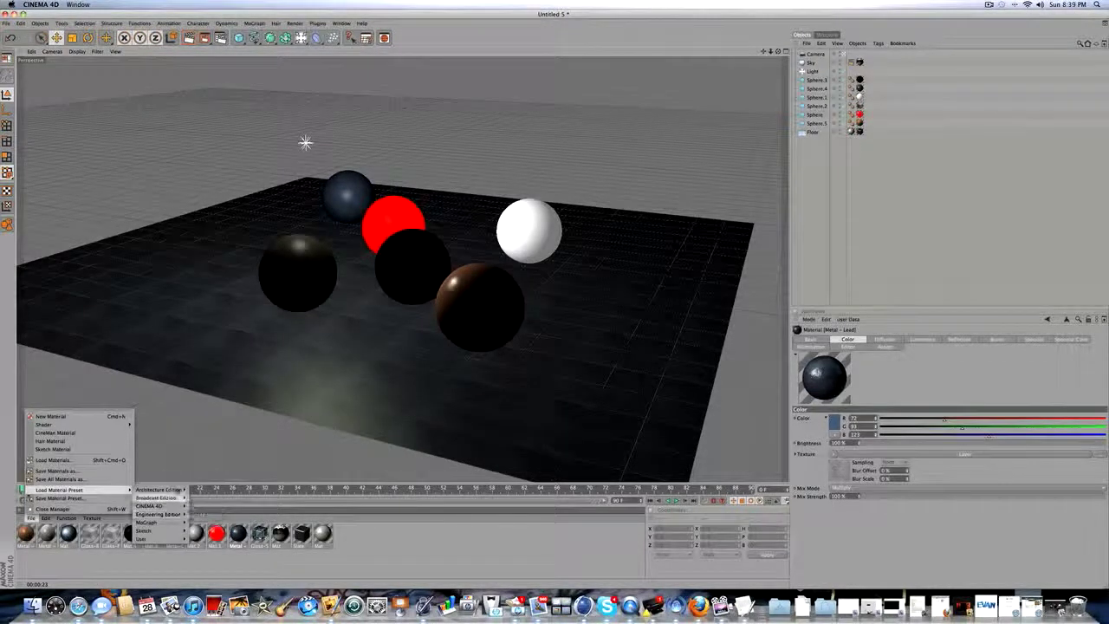
mouse_move(177, 491)
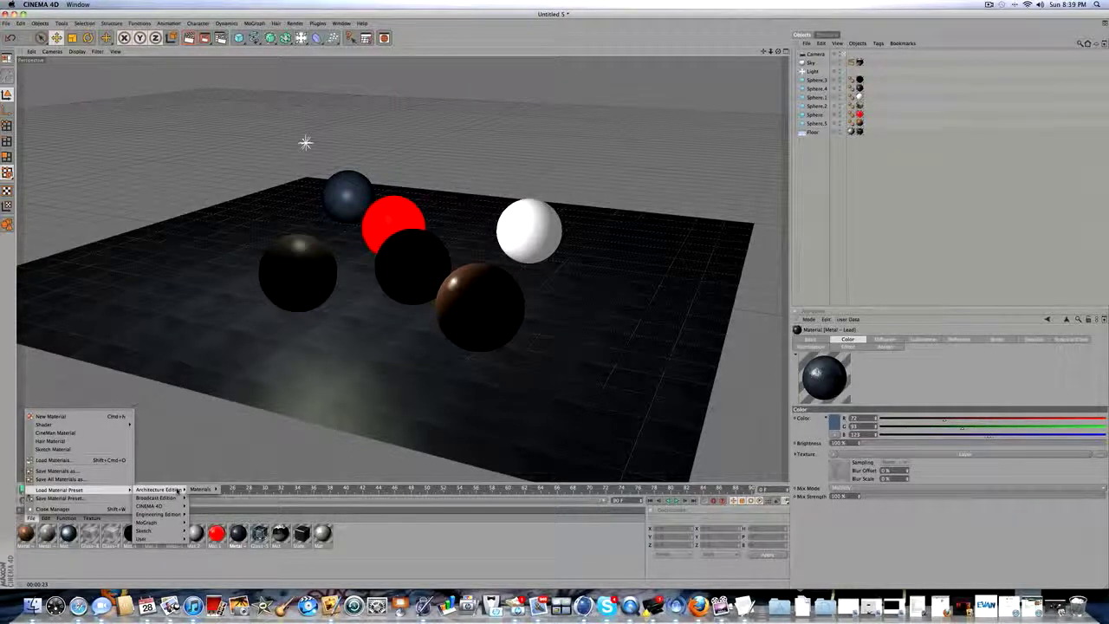
key(Escape)
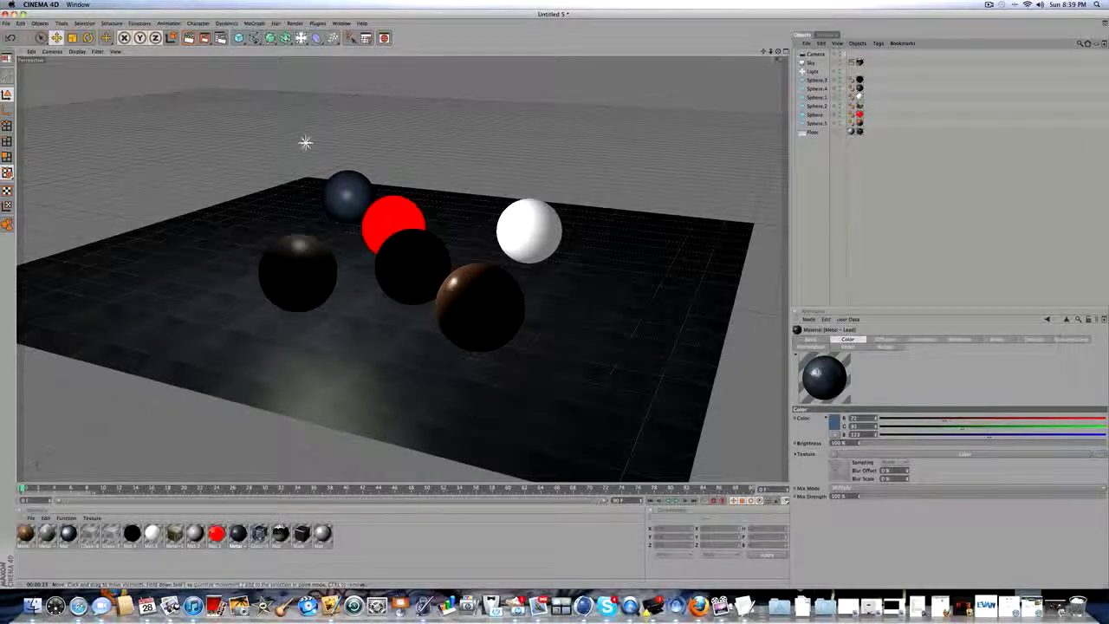
Move the light along its X axis to about -60 ft and check its placement above the spheres
drag(778, 51, 778, 40)
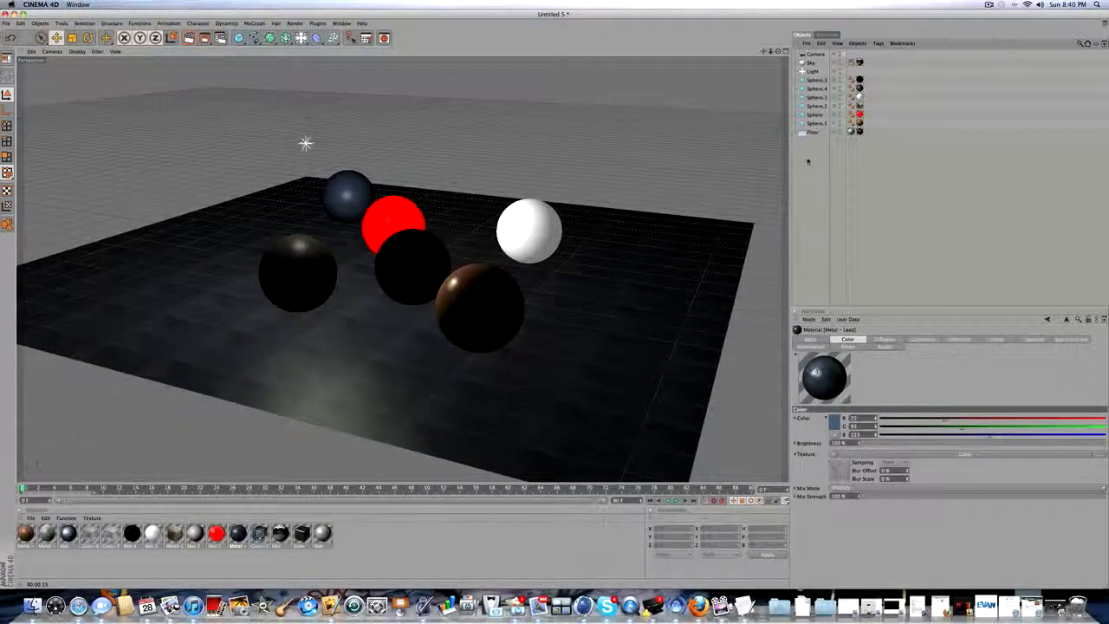
click(810, 72)
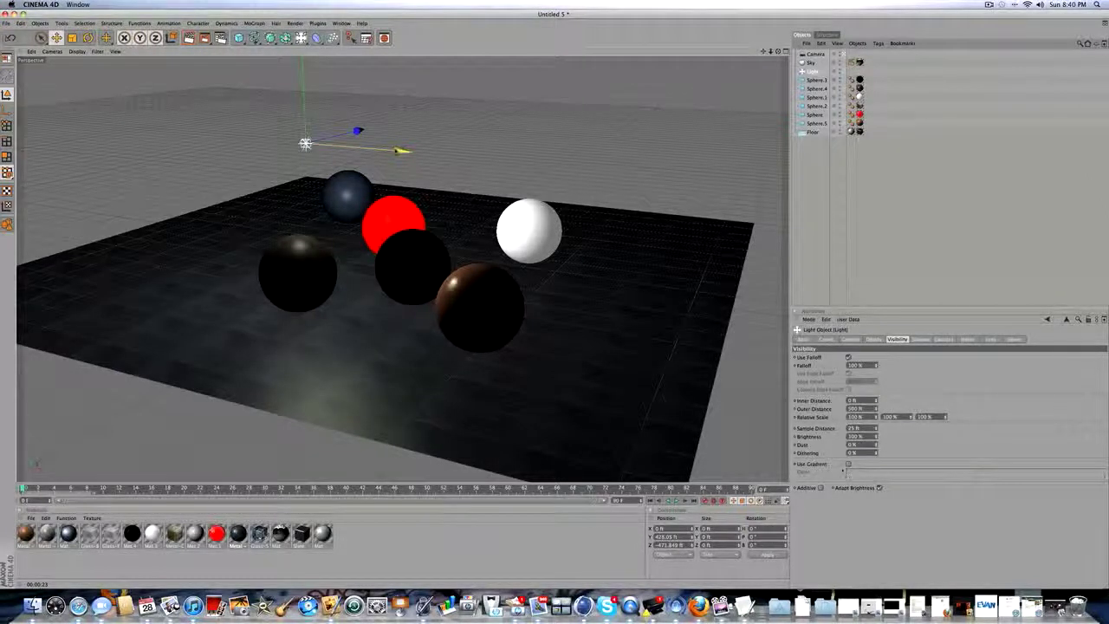
drag(399, 151, 377, 145)
drag(778, 51, 738, 23)
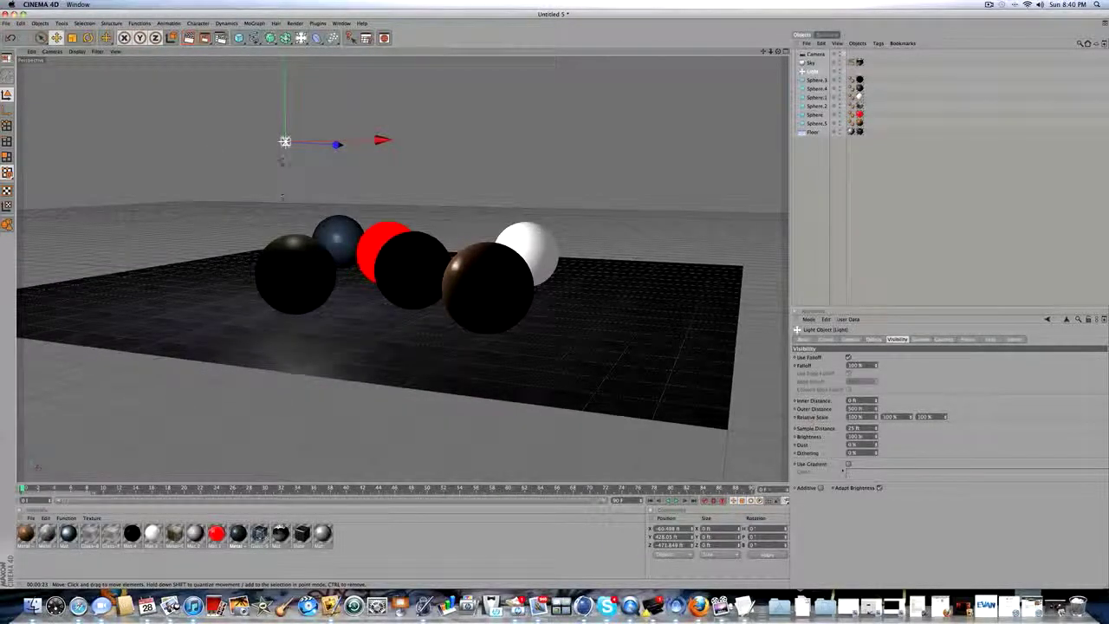
drag(778, 52, 703, 142)
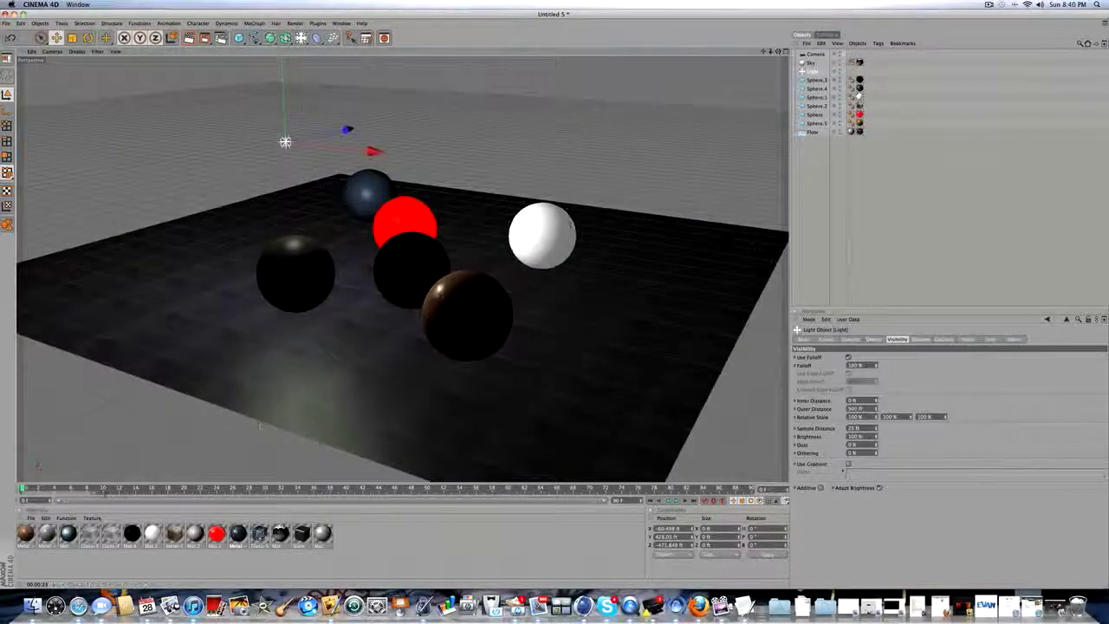
drag(24, 490, 753, 489)
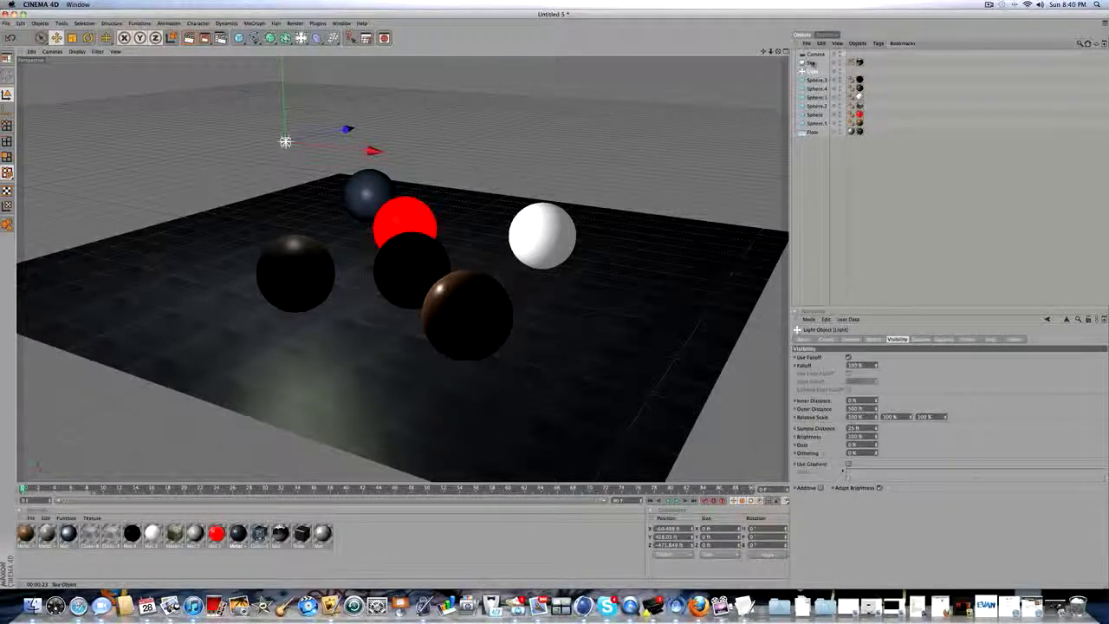
Select the Sky and Sphere.3 in turn and look up the scene object and primitive types that create them
click(813, 63)
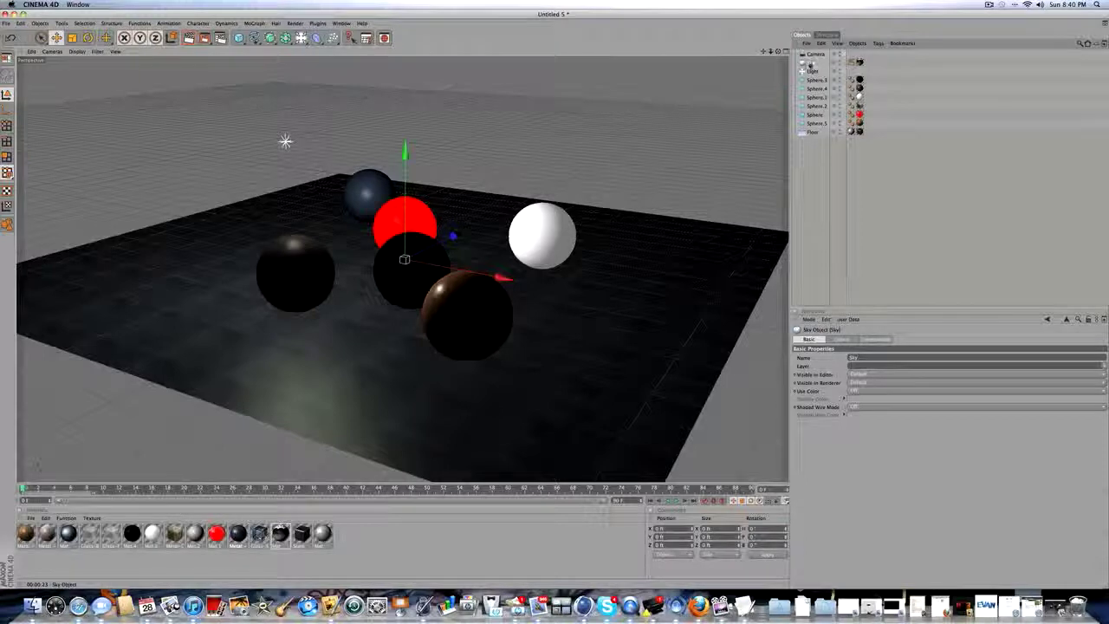
click(300, 38)
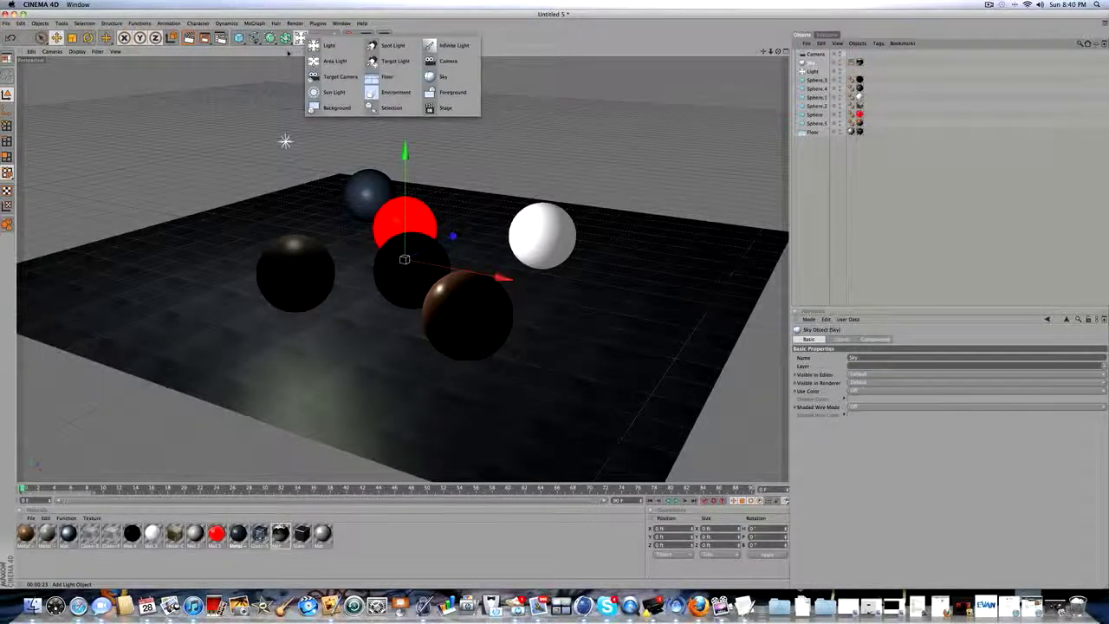
click(815, 80)
click(239, 37)
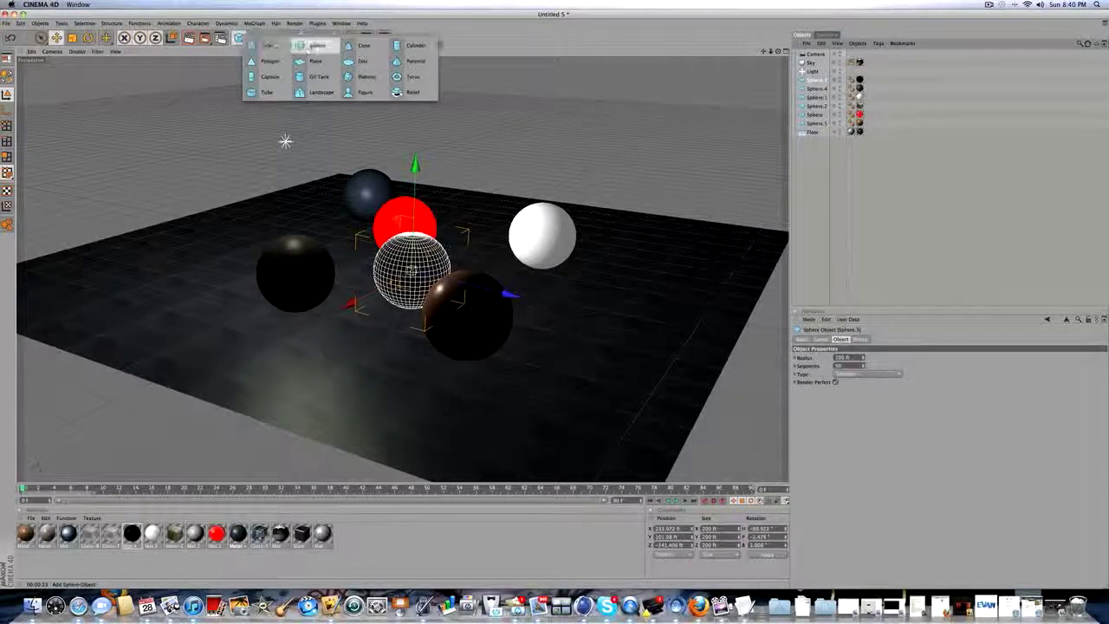
Go through the spheres to Sphere.5, examine its Segments setting, and return to the upper spheres in the object list
click(820, 90)
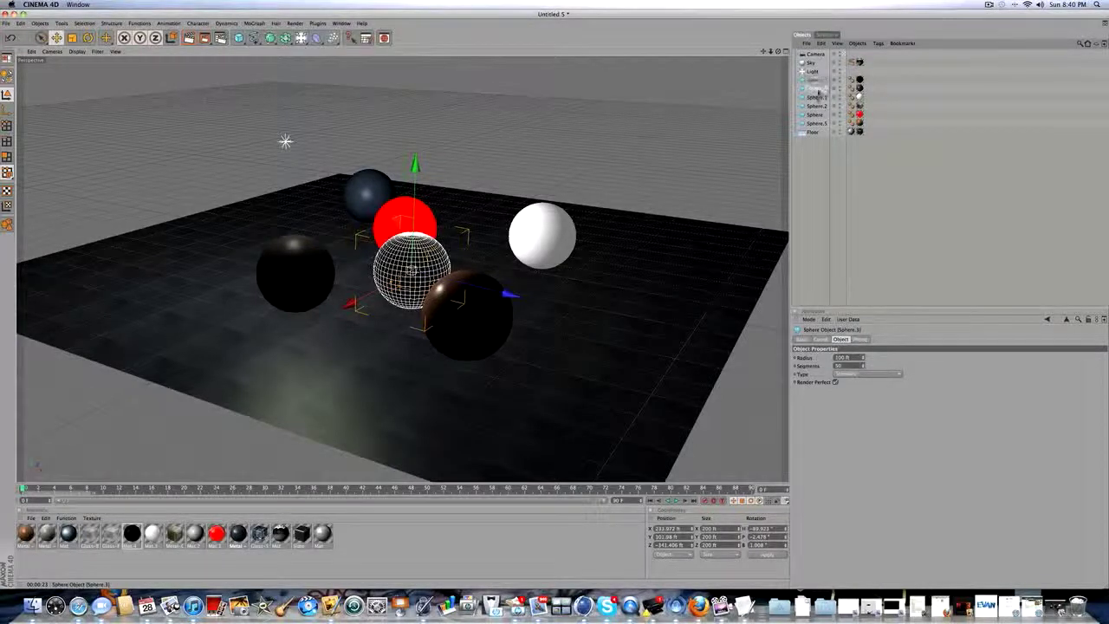
click(818, 106)
click(814, 124)
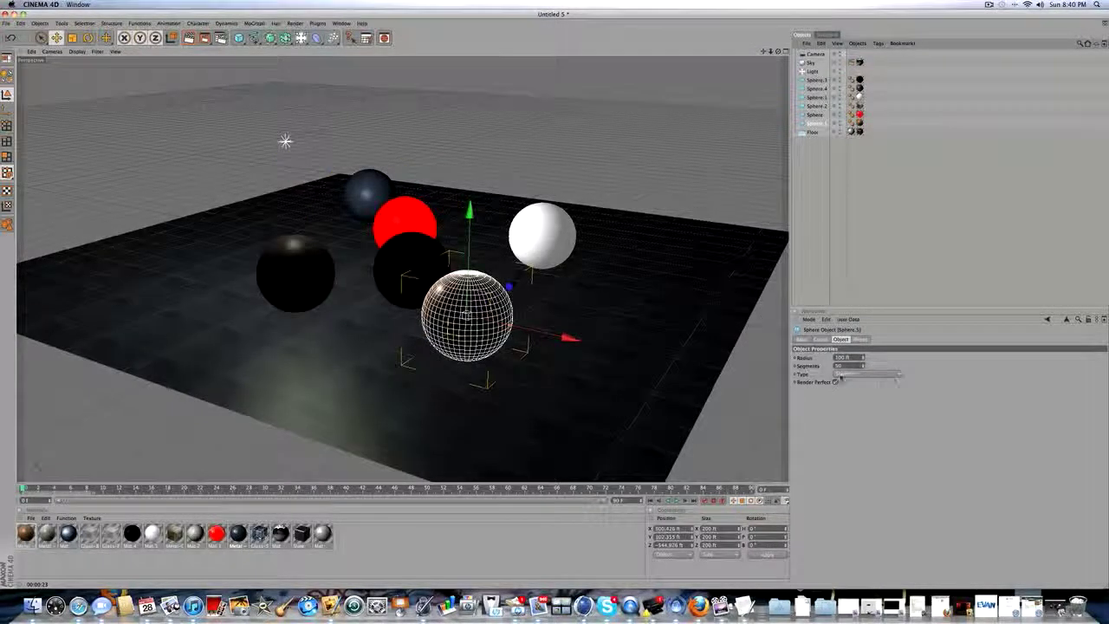
click(840, 366)
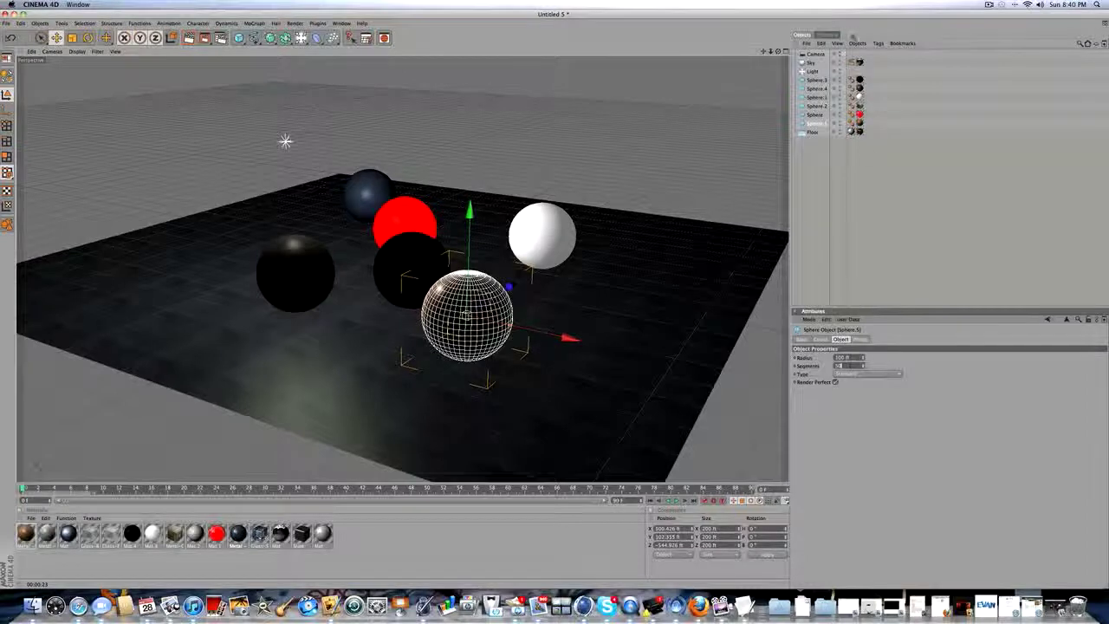
click(813, 88)
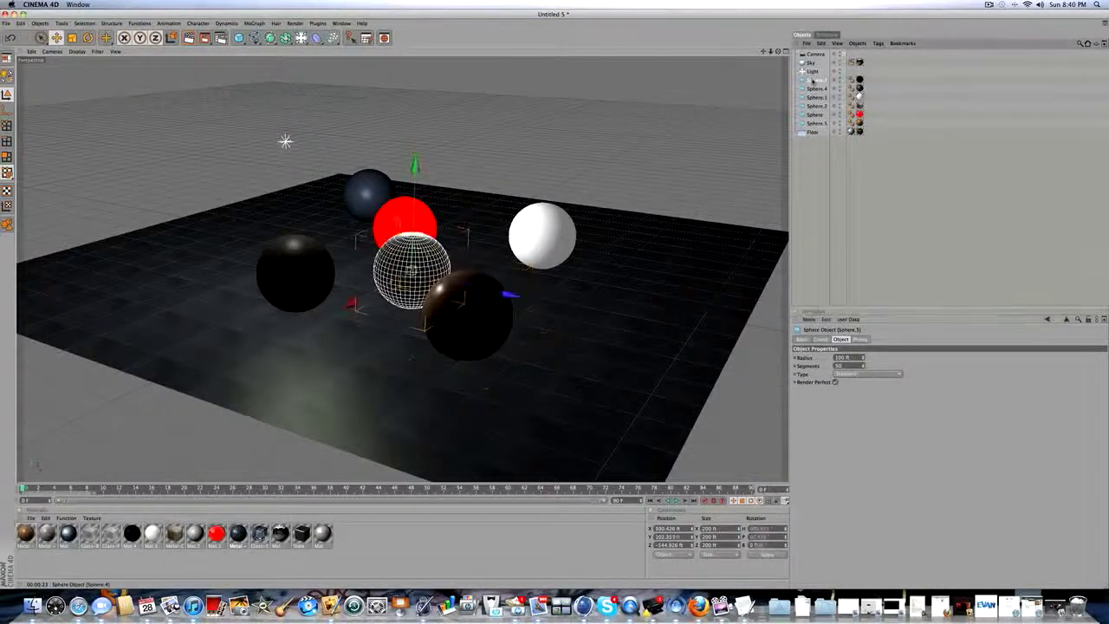
Select the light, all six spheres and the floor in turn to review the scene's contents, and clear the selection
click(812, 72)
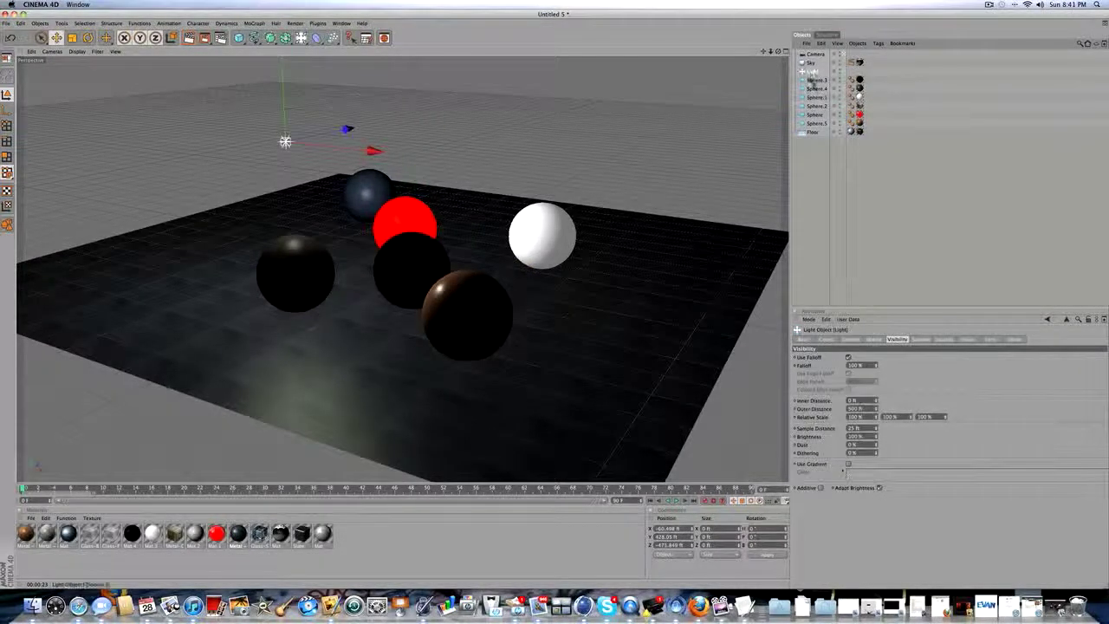
click(814, 81)
click(815, 89)
click(817, 106)
click(816, 97)
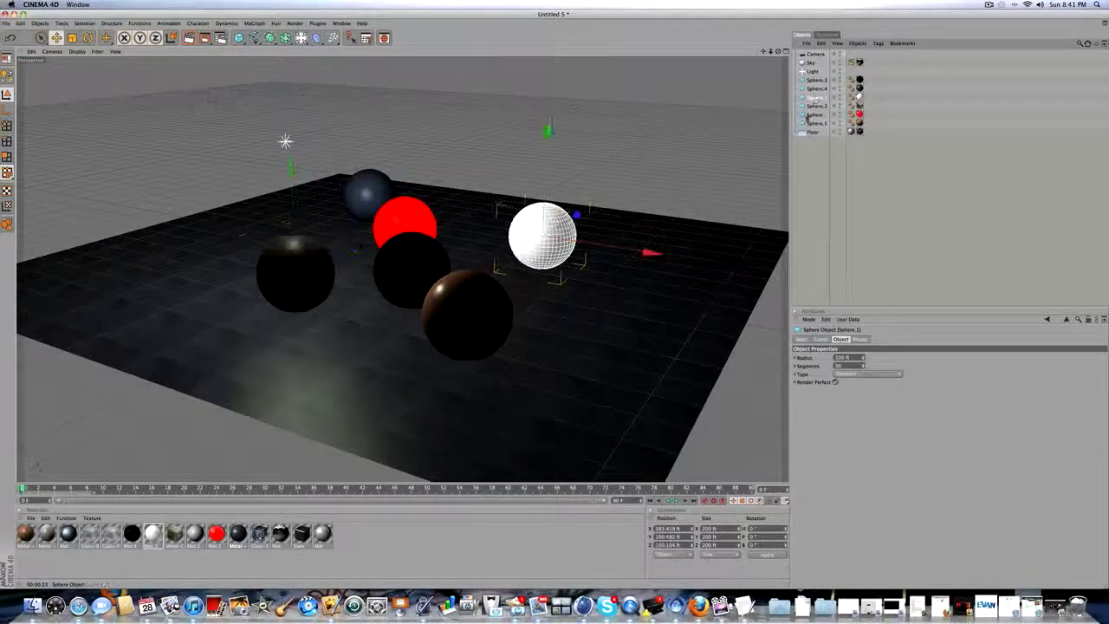
click(815, 114)
click(813, 123)
click(809, 115)
click(816, 106)
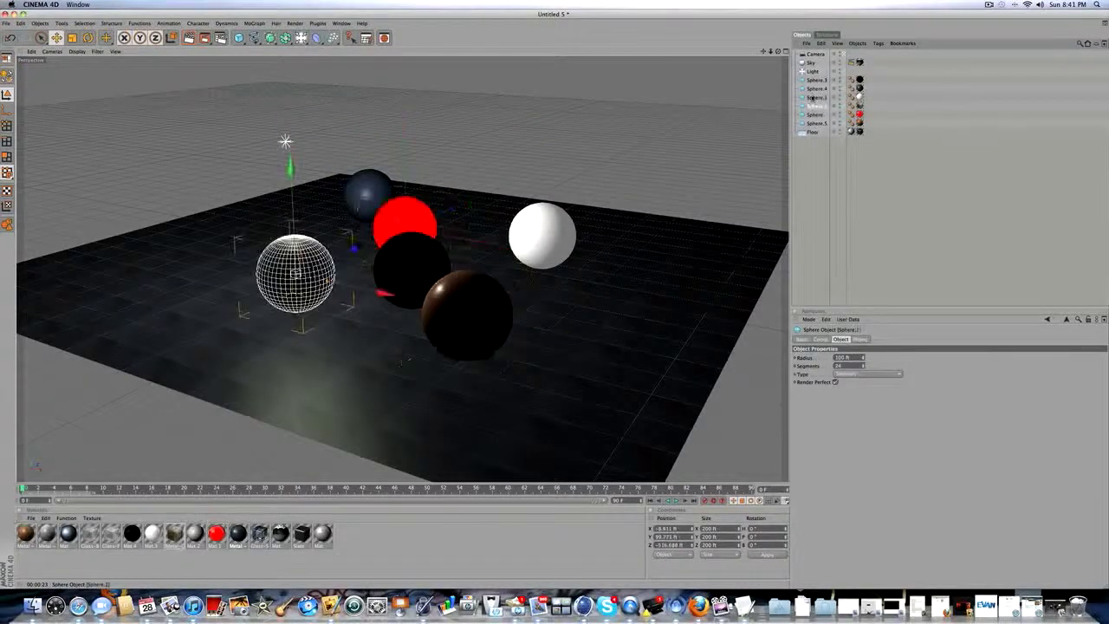
click(816, 98)
click(815, 80)
click(816, 89)
click(812, 132)
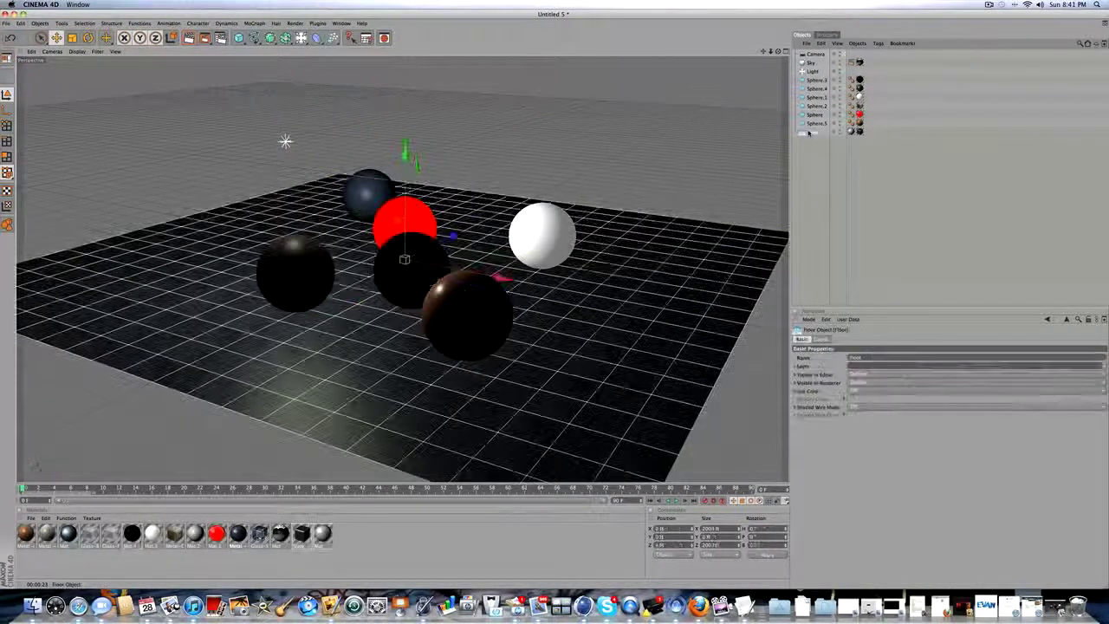
click(809, 146)
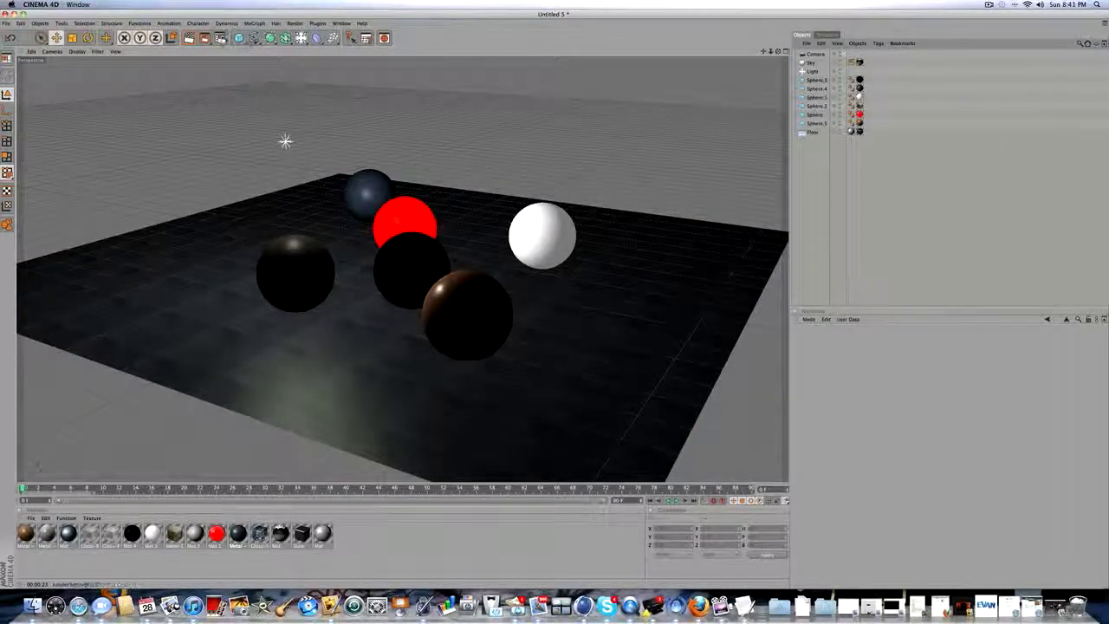
Select the light and the Sky in turn, and examine the available light and environment object types
click(812, 71)
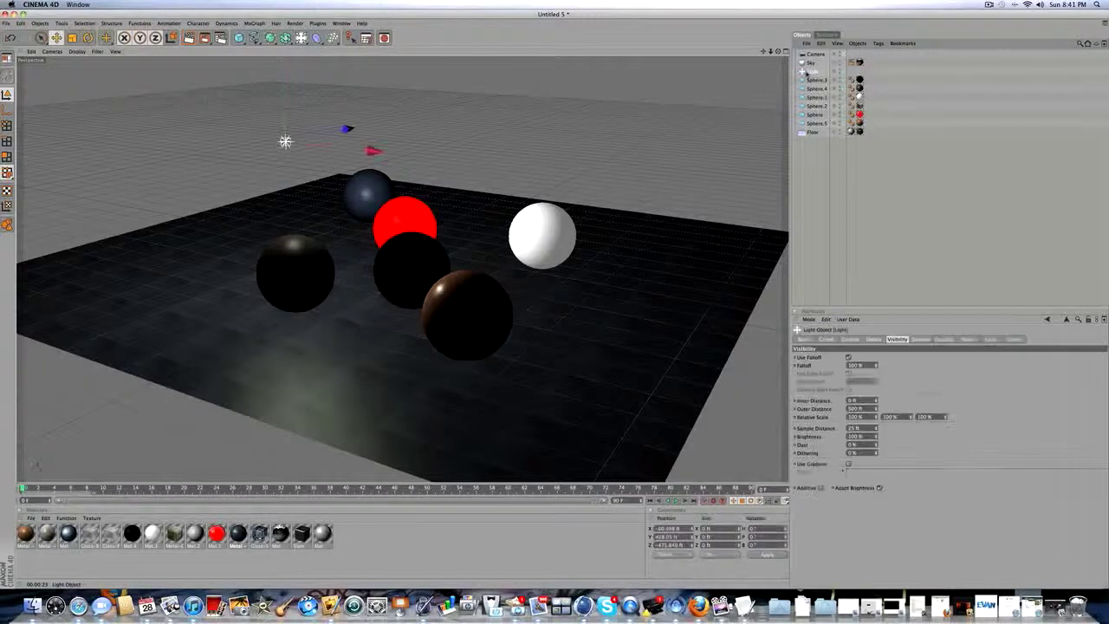
click(810, 63)
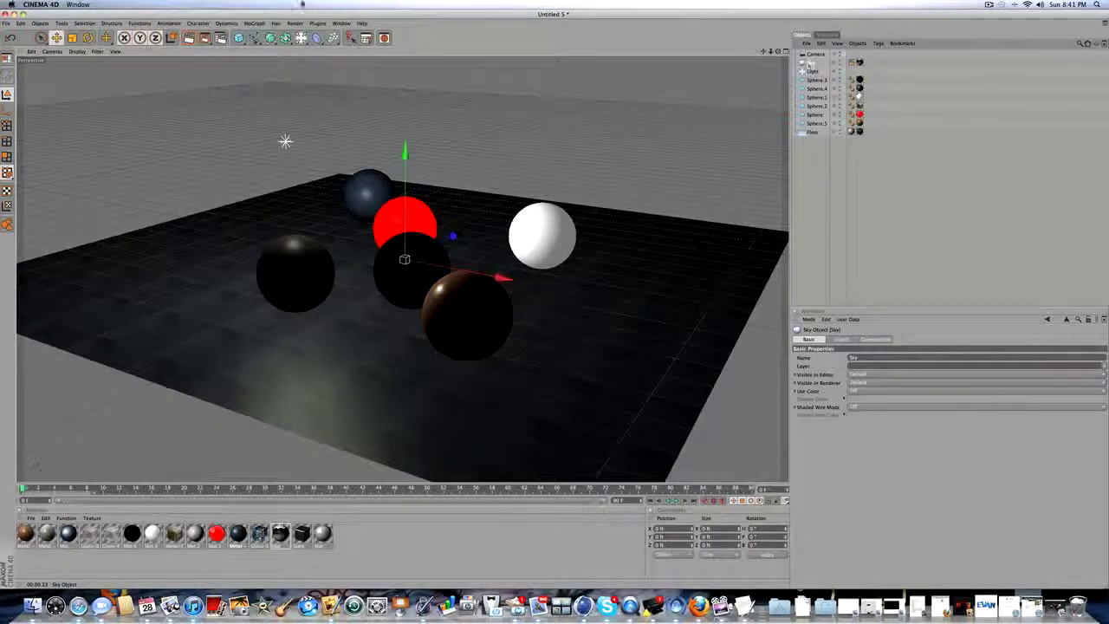
click(286, 38)
click(301, 39)
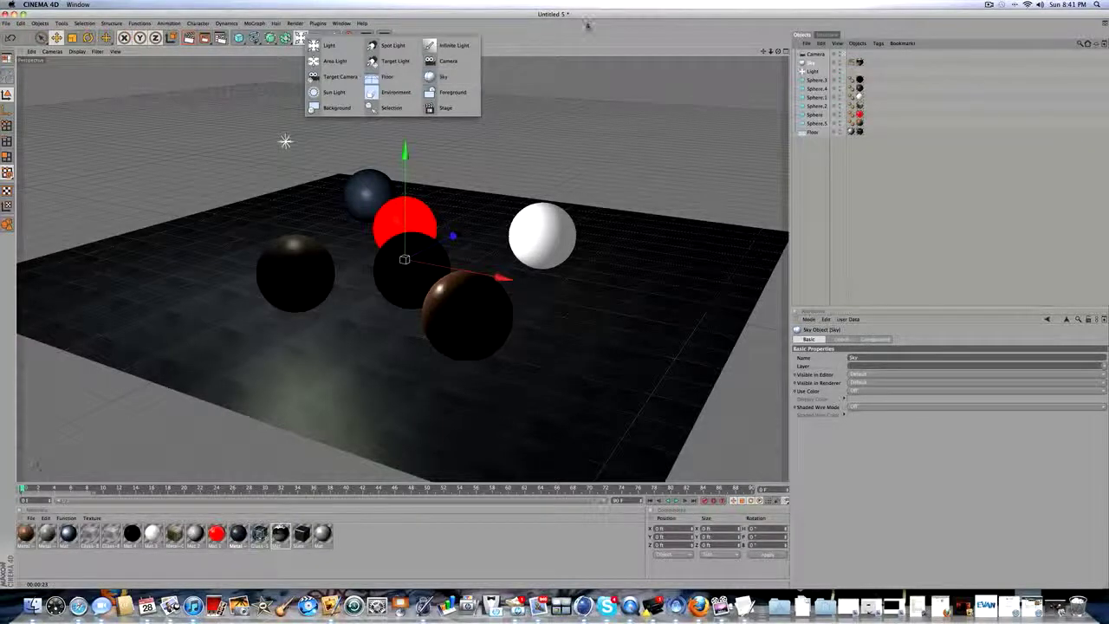
Look up the Compositing tag among the Sky's CINEMA 4D tags and examine its Seen by Camera option
right_click(813, 63)
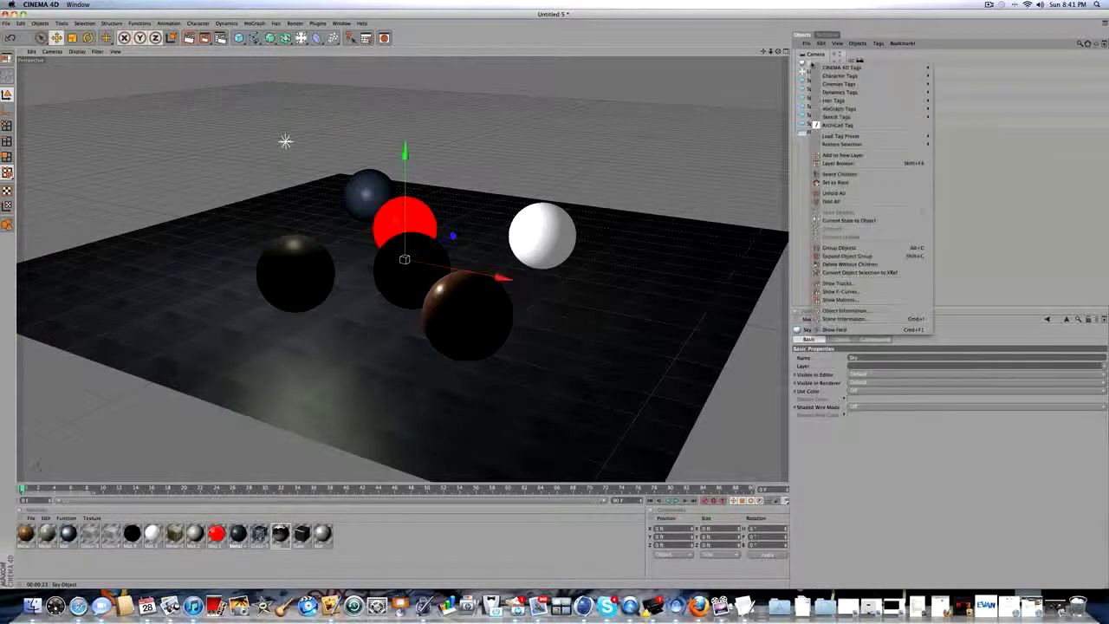
mouse_move(824, 67)
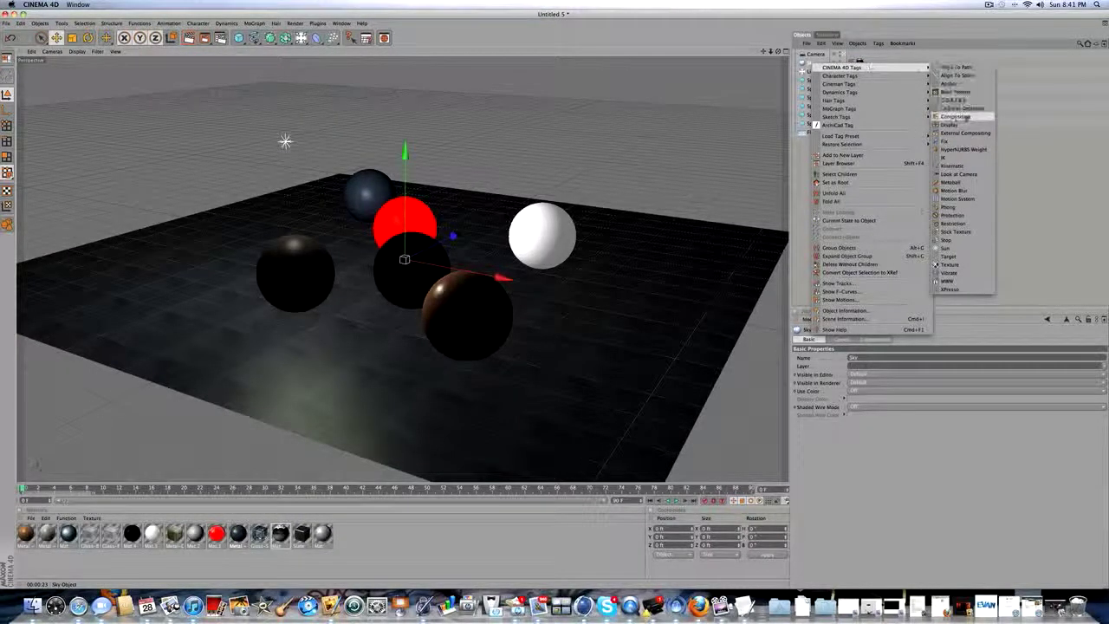
click(958, 116)
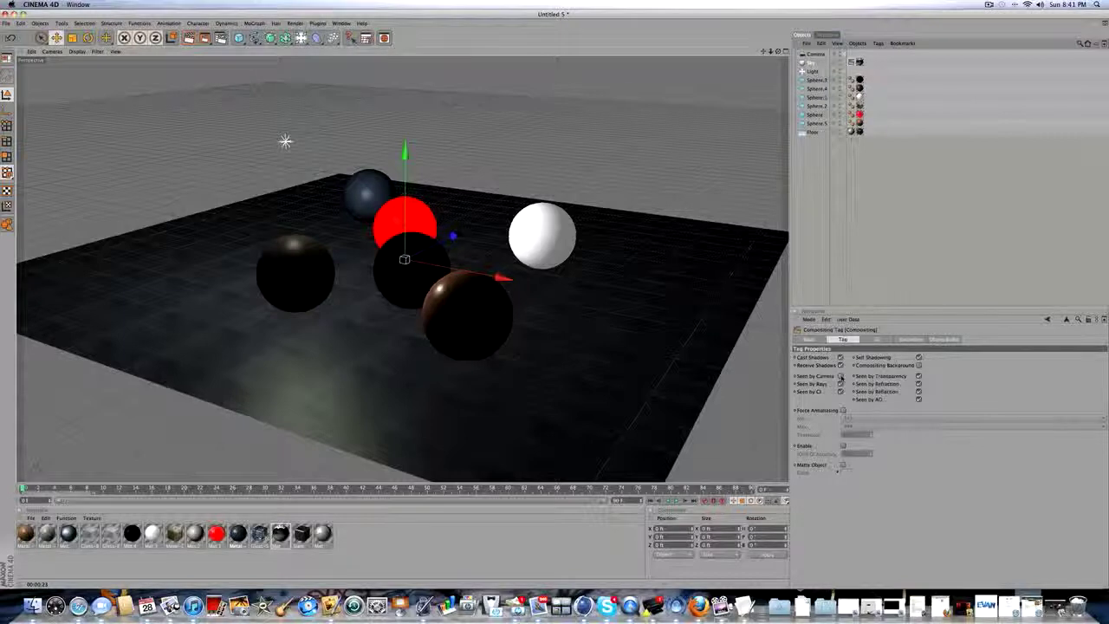
click(839, 376)
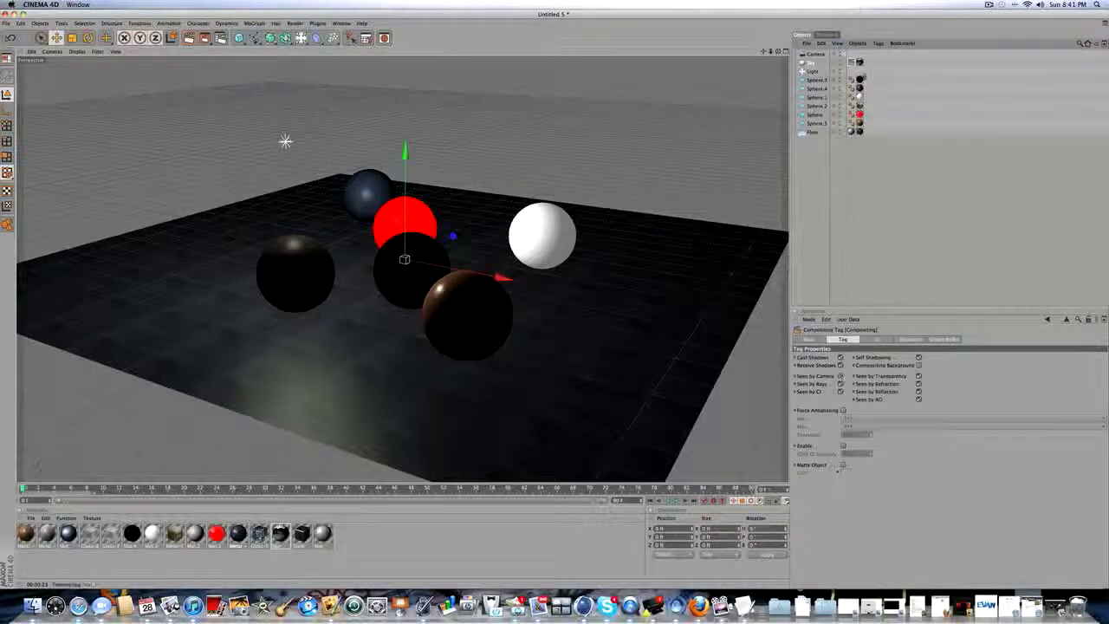
Select the Sky's texture tag and compositing tag in turn to compare their tag properties
click(859, 64)
click(827, 63)
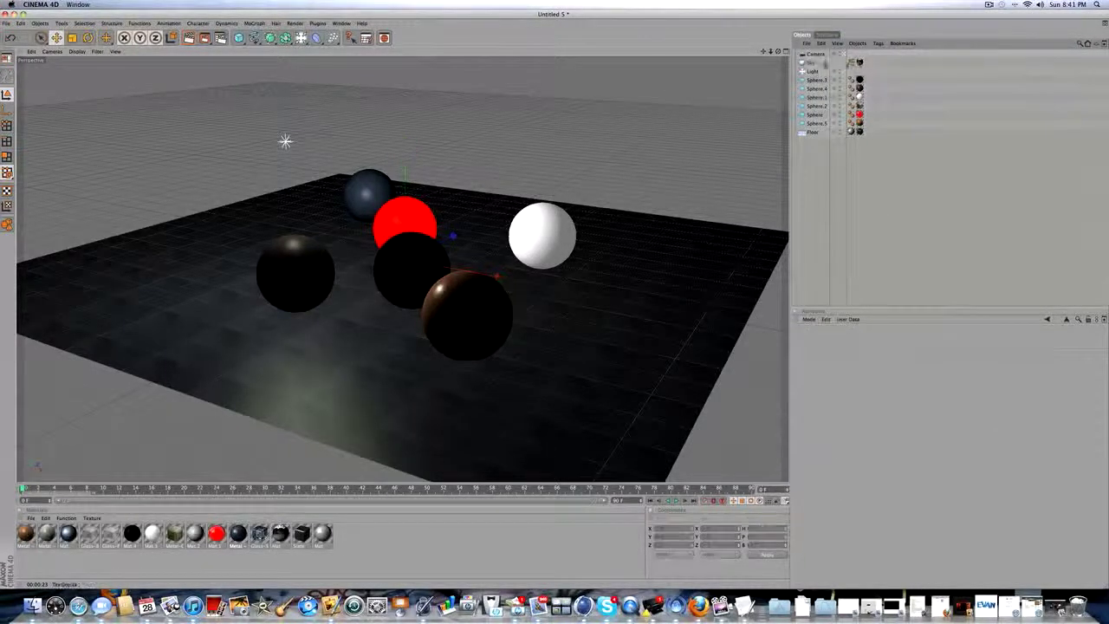
click(852, 65)
click(860, 64)
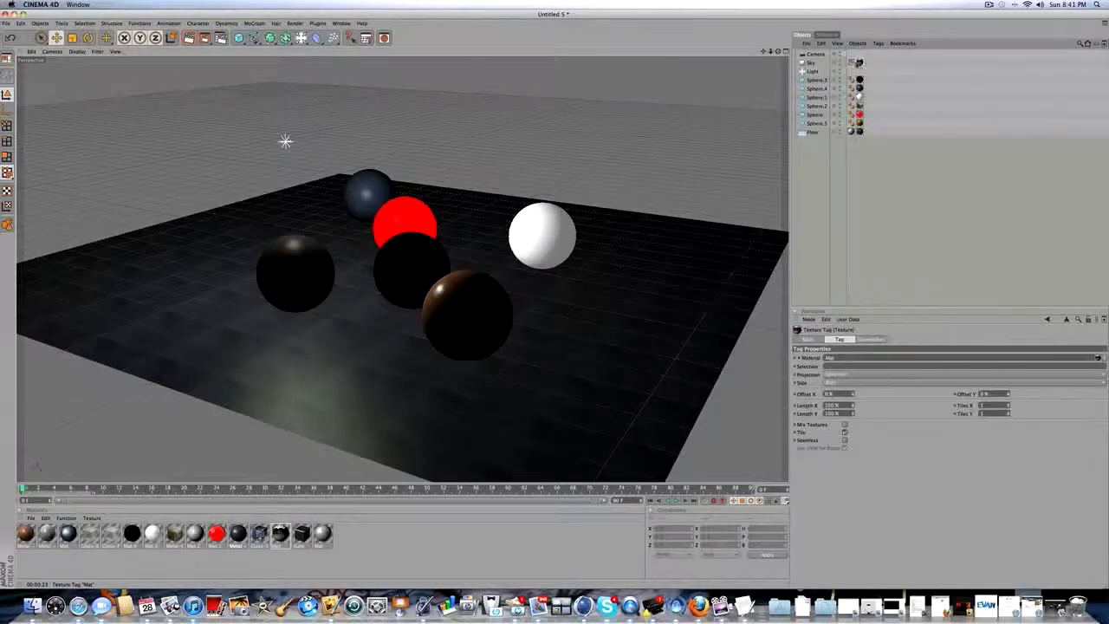
click(851, 64)
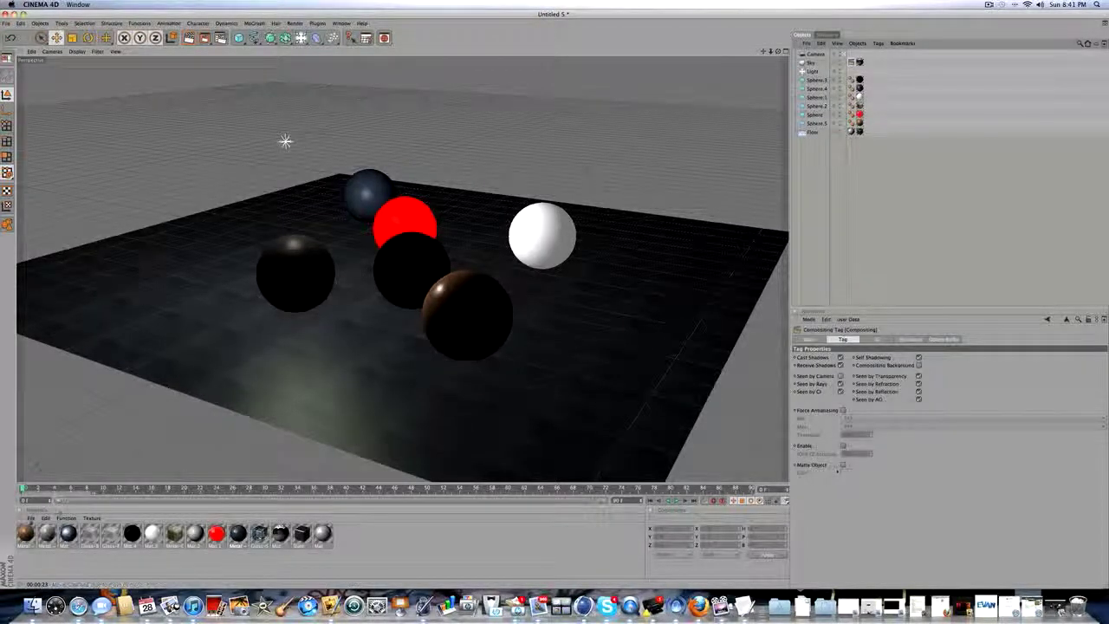
Browse the CINEMA 4D material presets down to the HDRI materials, close the list without loading one, and clear the selection
click(31, 519)
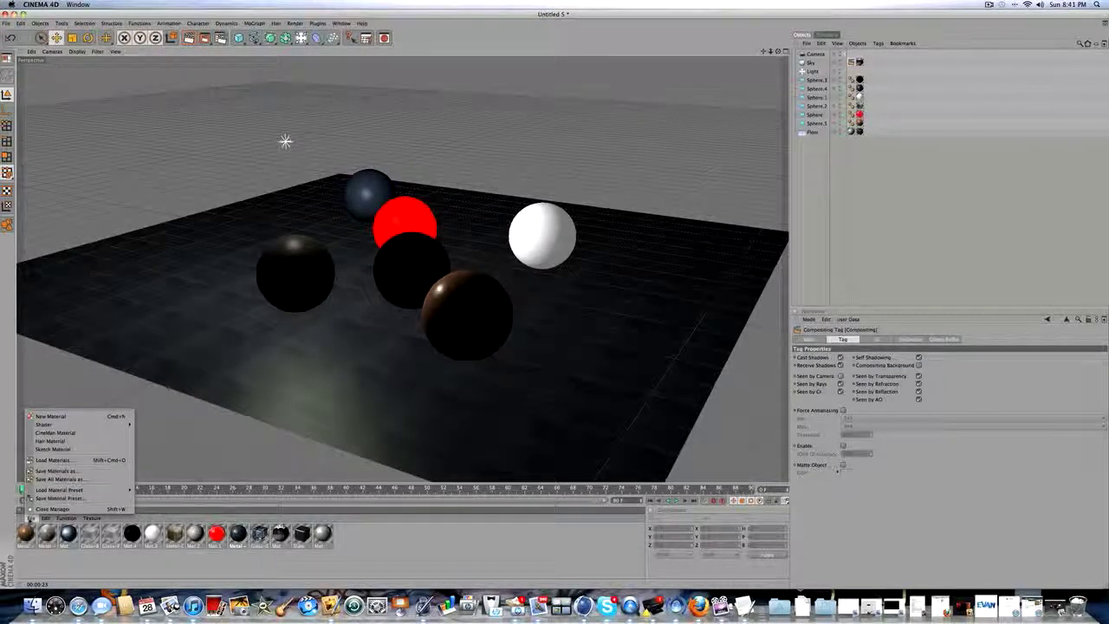
mouse_move(34, 490)
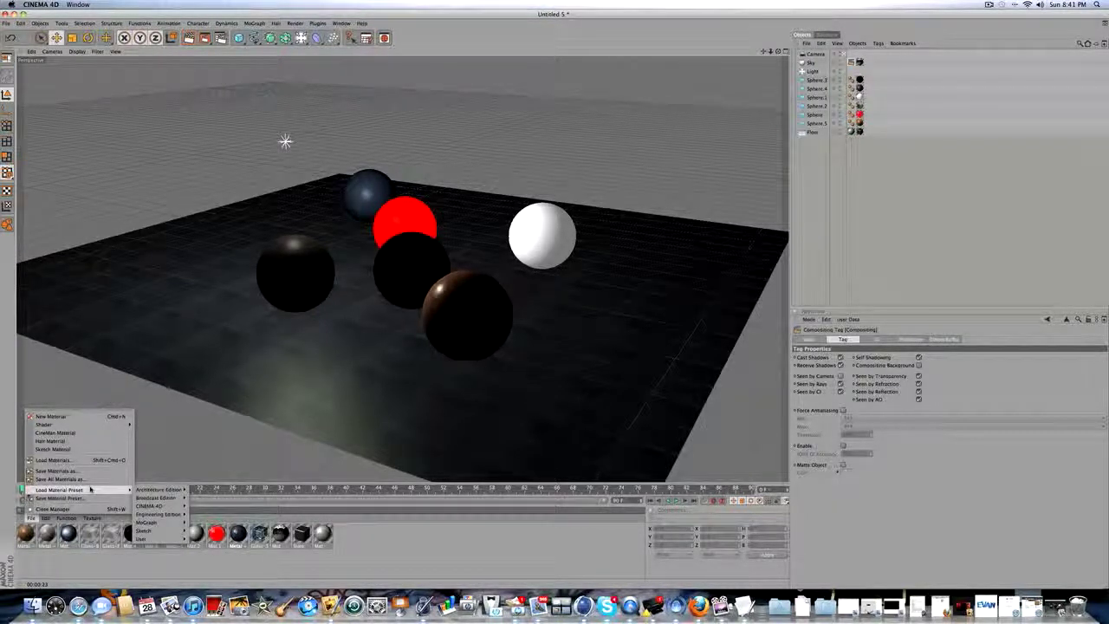
mouse_move(154, 523)
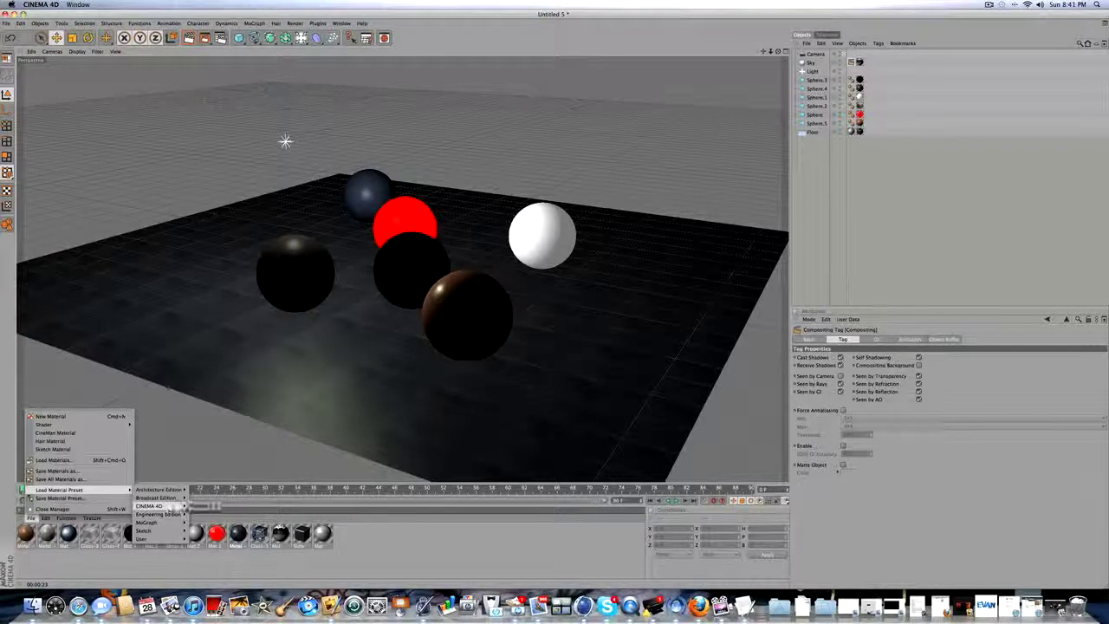
mouse_move(176, 506)
mouse_move(234, 553)
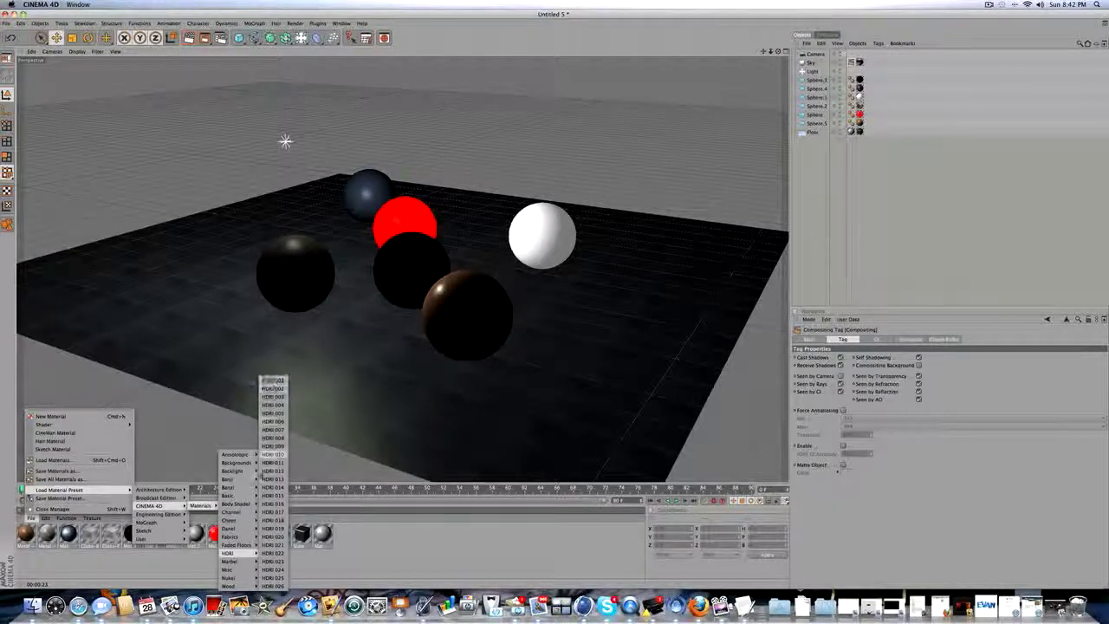
click(323, 552)
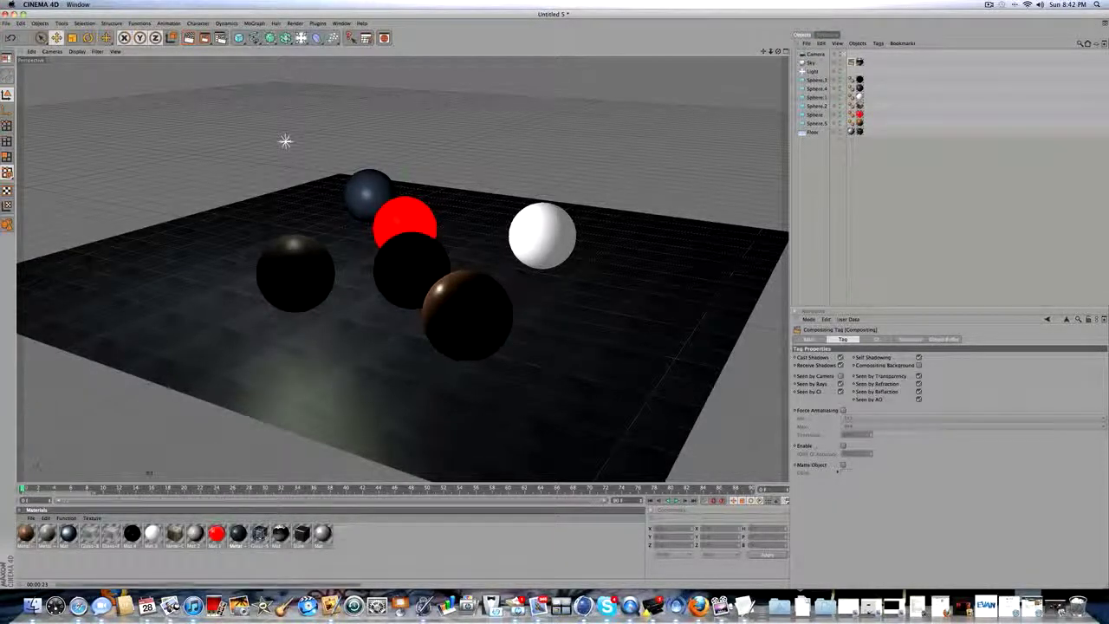
click(31, 519)
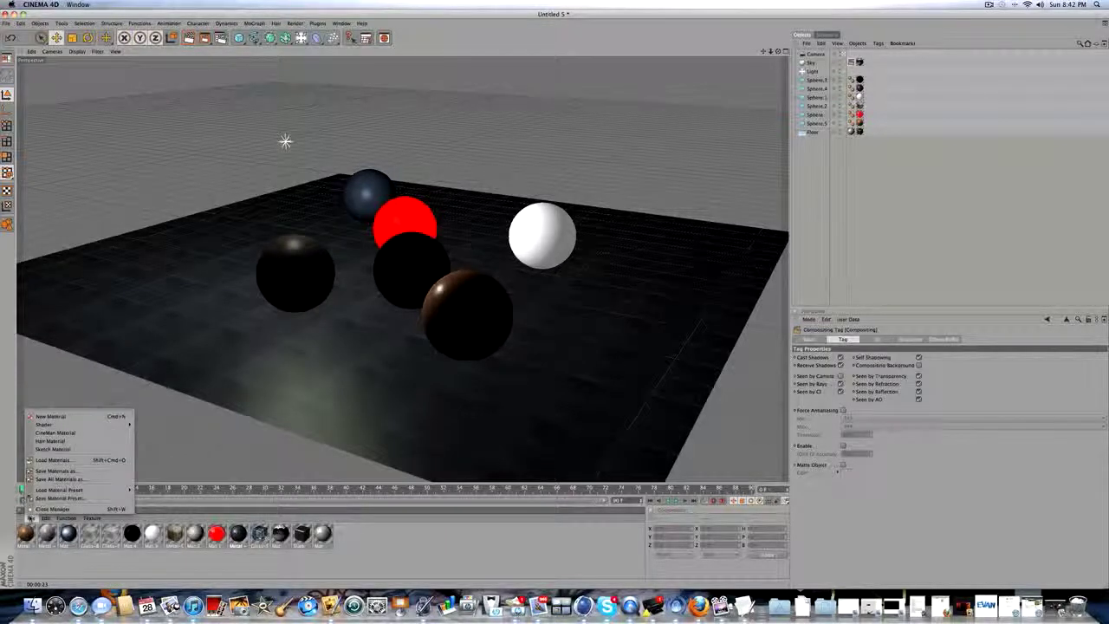
click(80, 563)
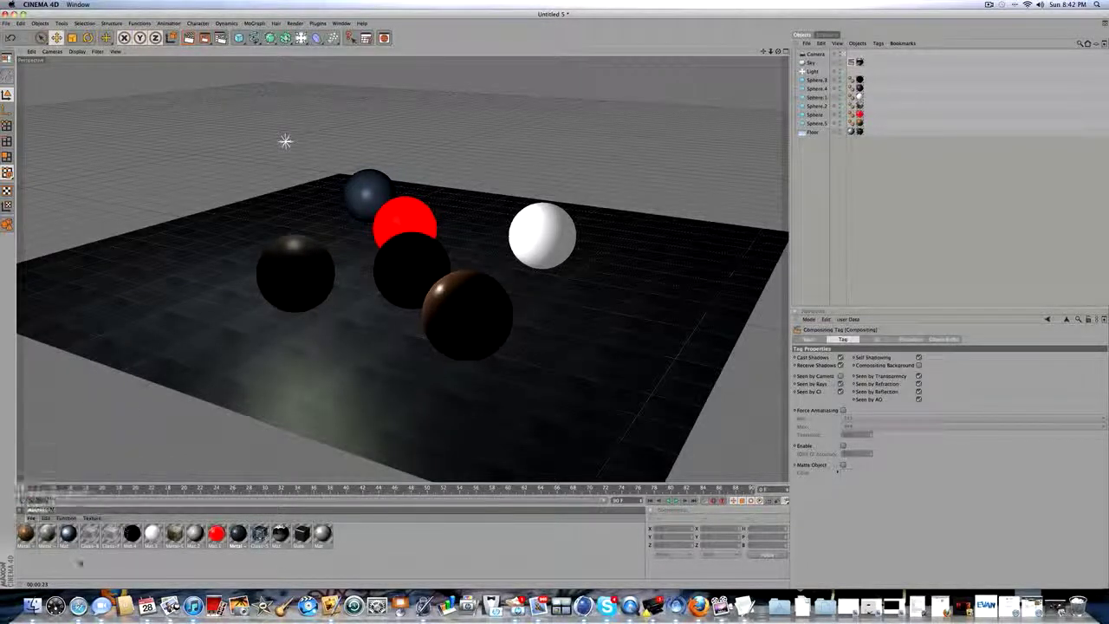
click(80, 563)
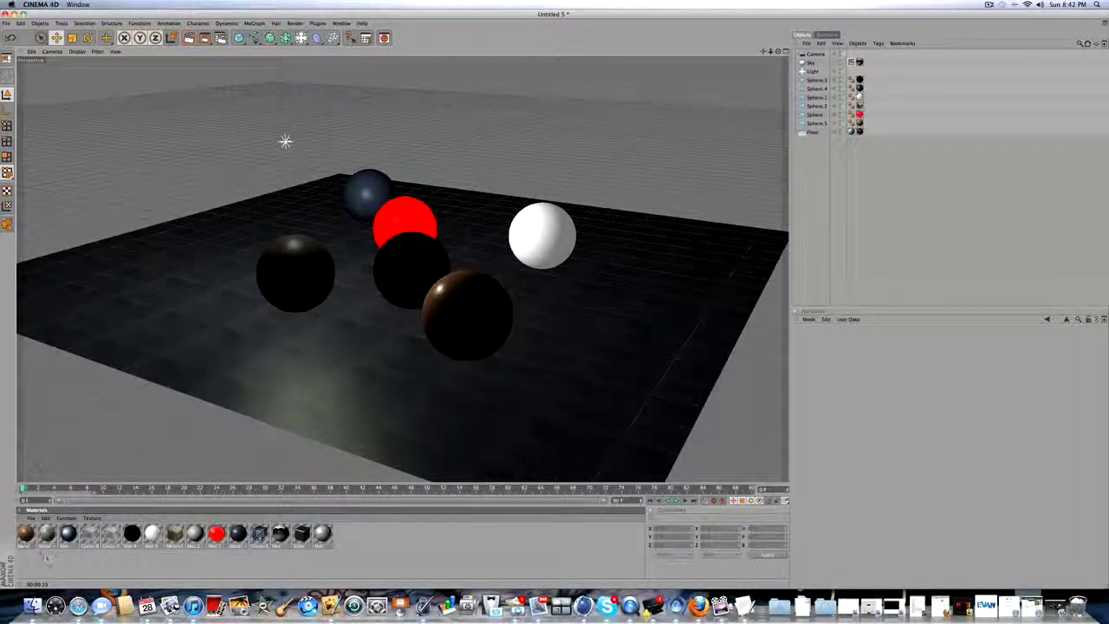
Examine the color texture of the Sky's HDRI material and the texture tag that applies it, and clear the selection
click(280, 534)
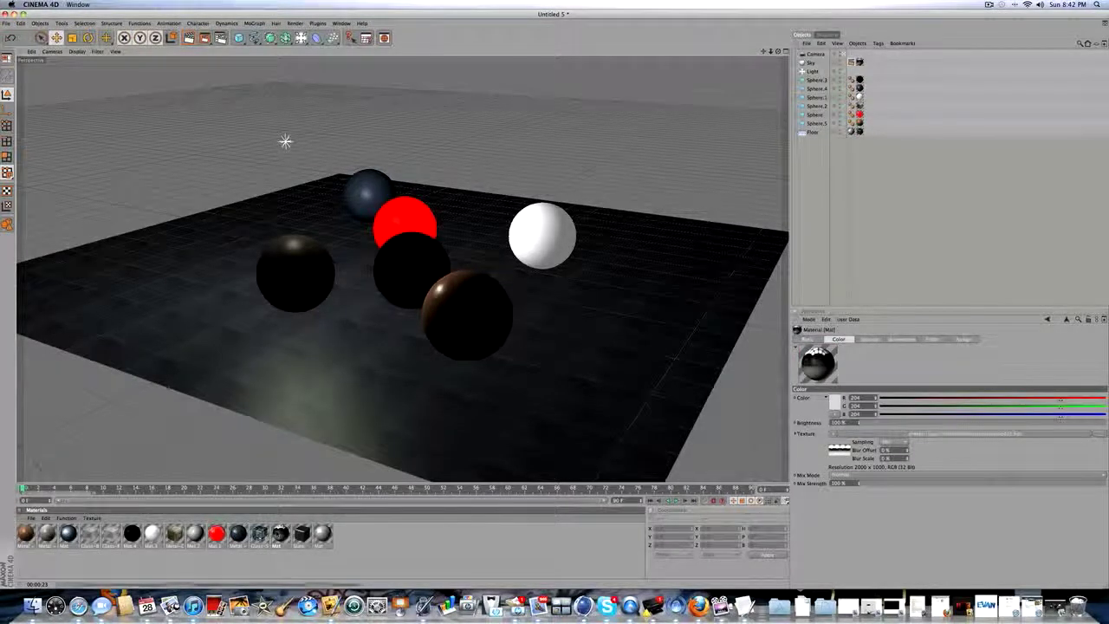
drag(811, 64, 815, 63)
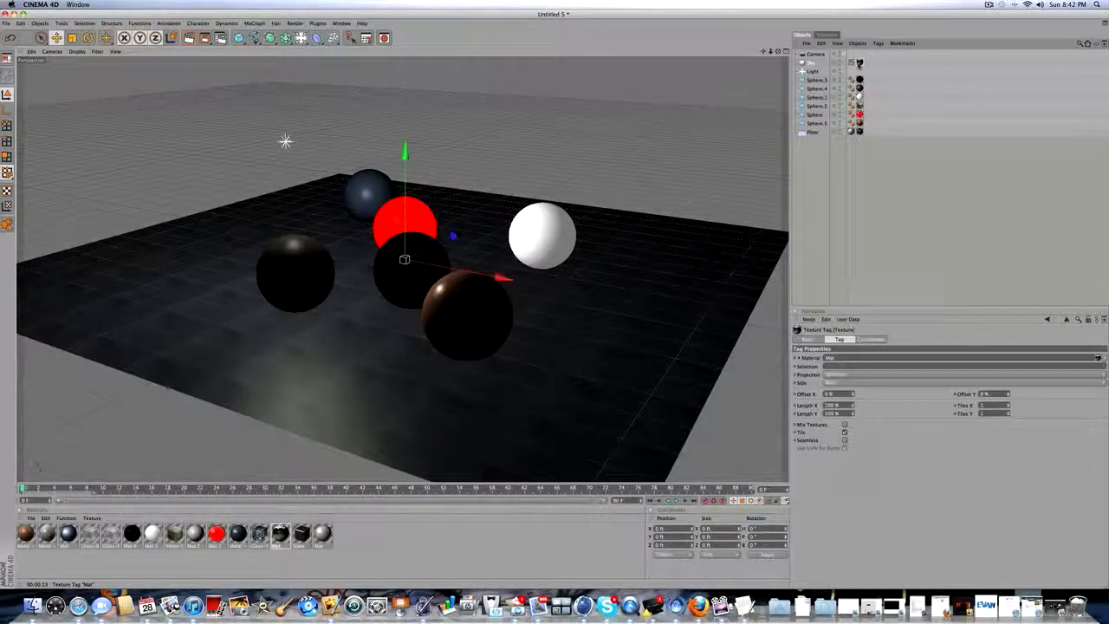
click(810, 160)
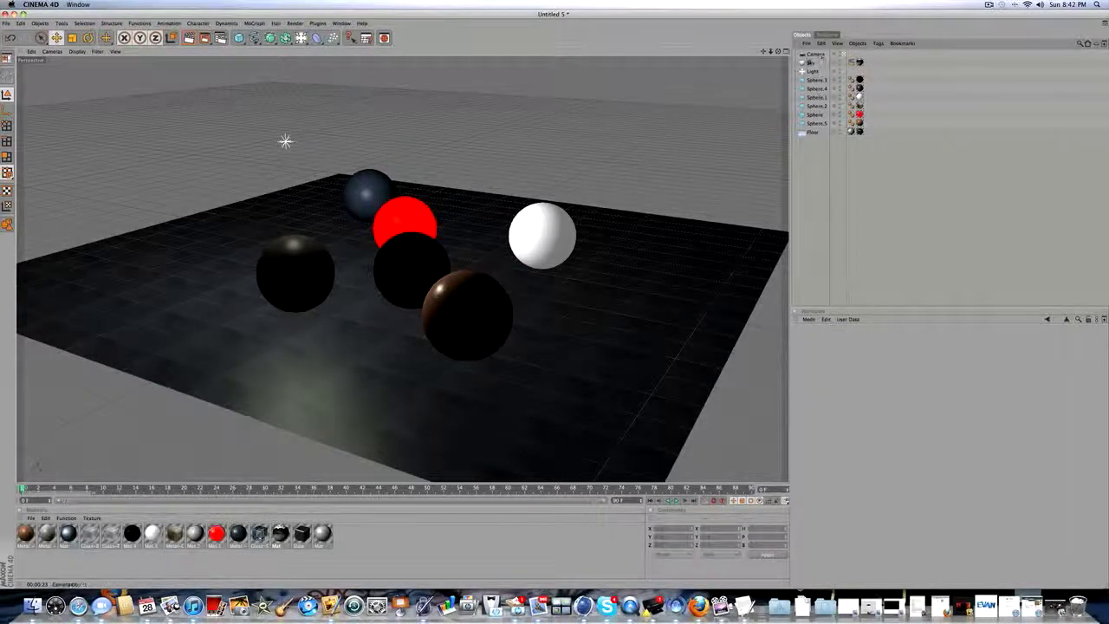
Select the Sky and the camera in turn, and review the Sky's compositing tag settings once more
click(812, 63)
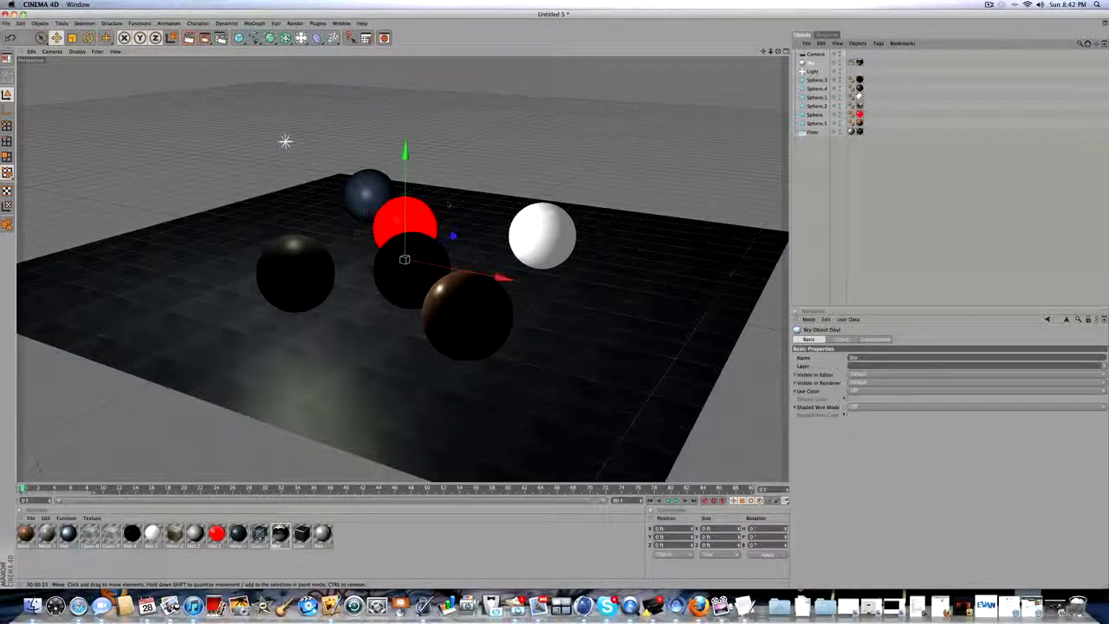
click(815, 55)
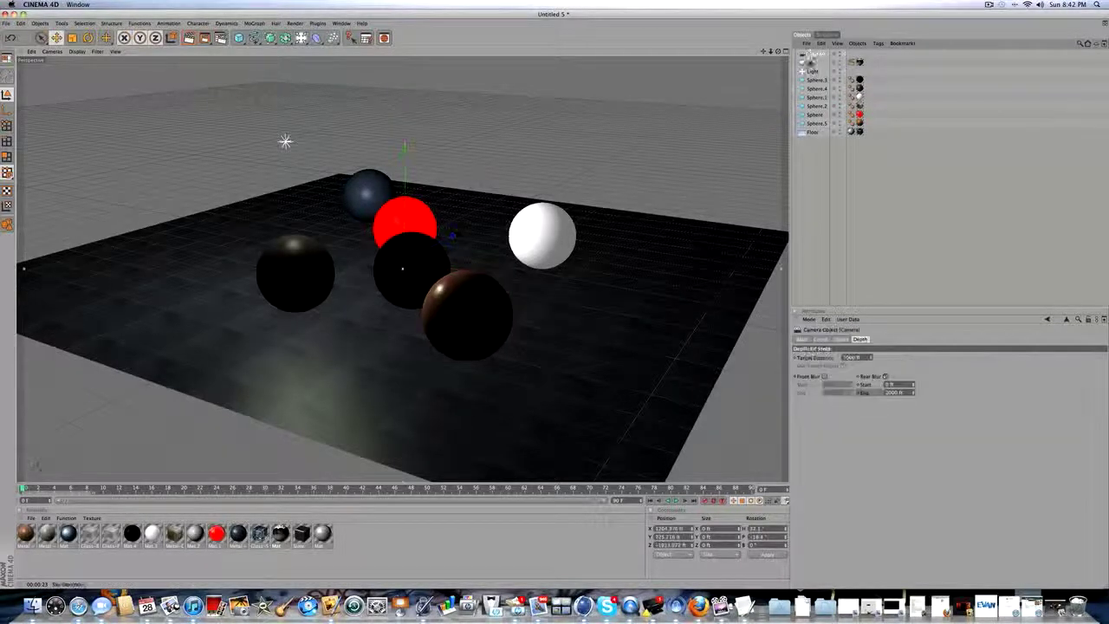
click(812, 62)
click(851, 62)
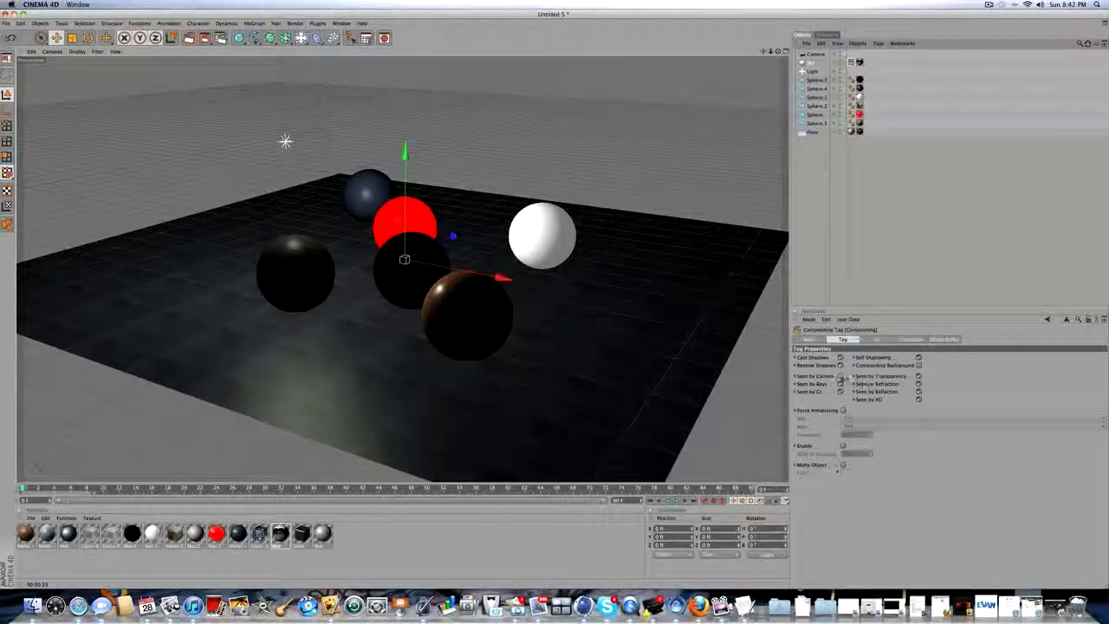
click(819, 148)
Select the camera and look up the camera types among the light and scene objects
click(815, 53)
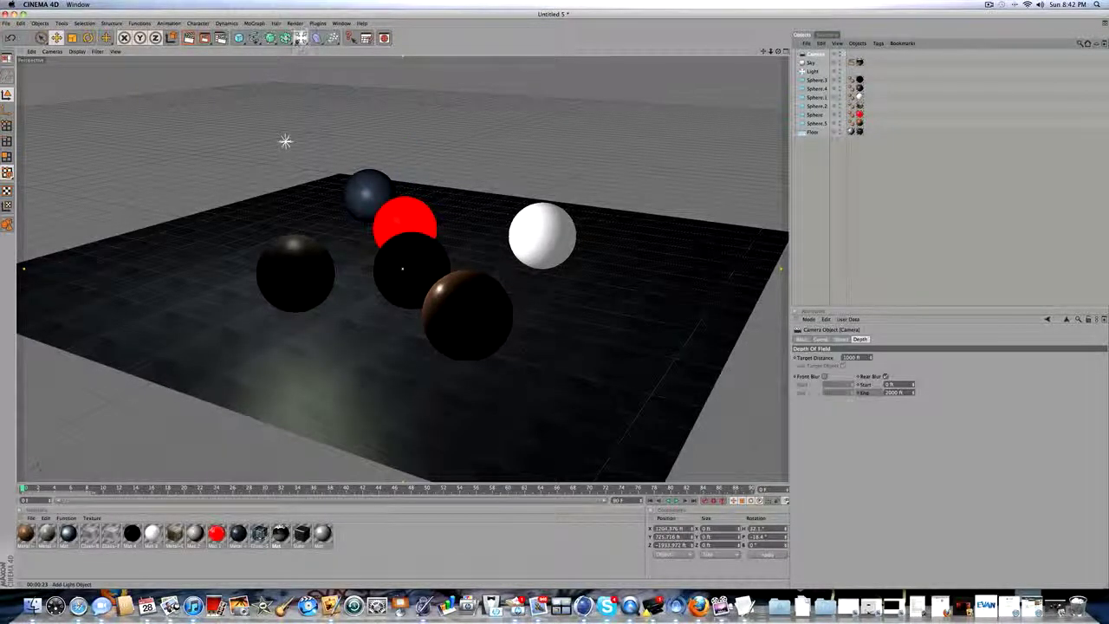
click(301, 37)
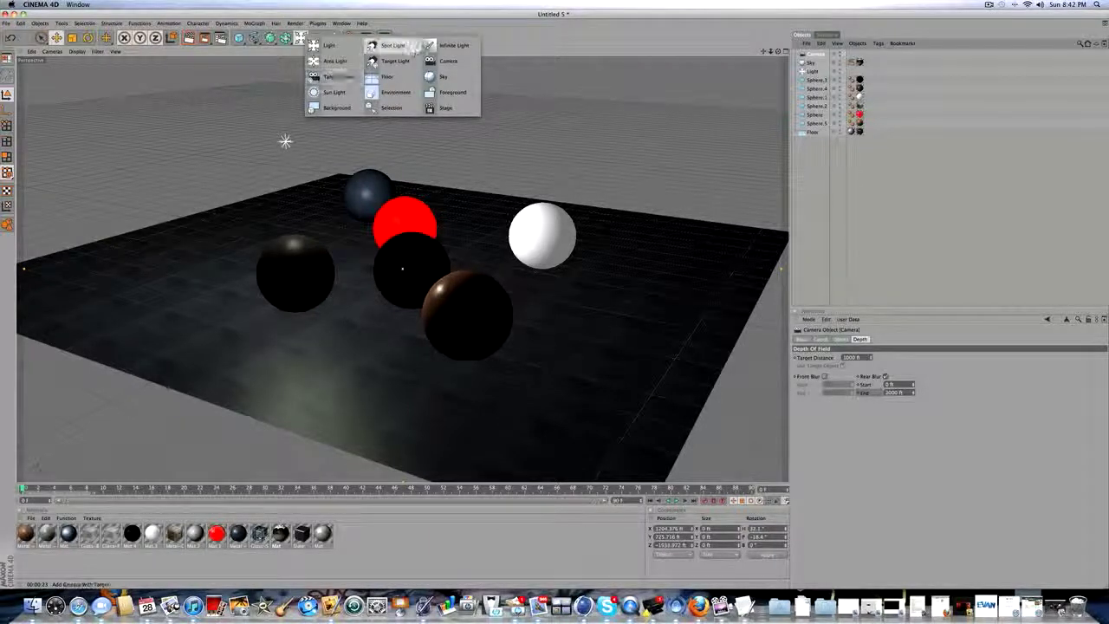
click(818, 158)
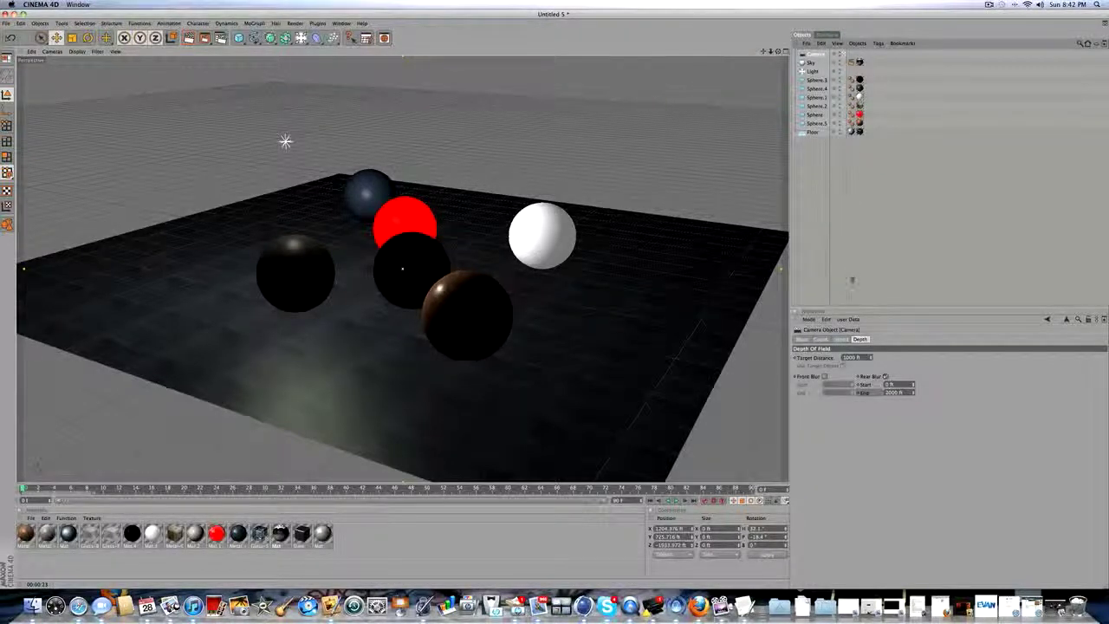
Go through the camera's attributes and examine its depth of field settings, including Target Distance and Rear Blur
click(822, 339)
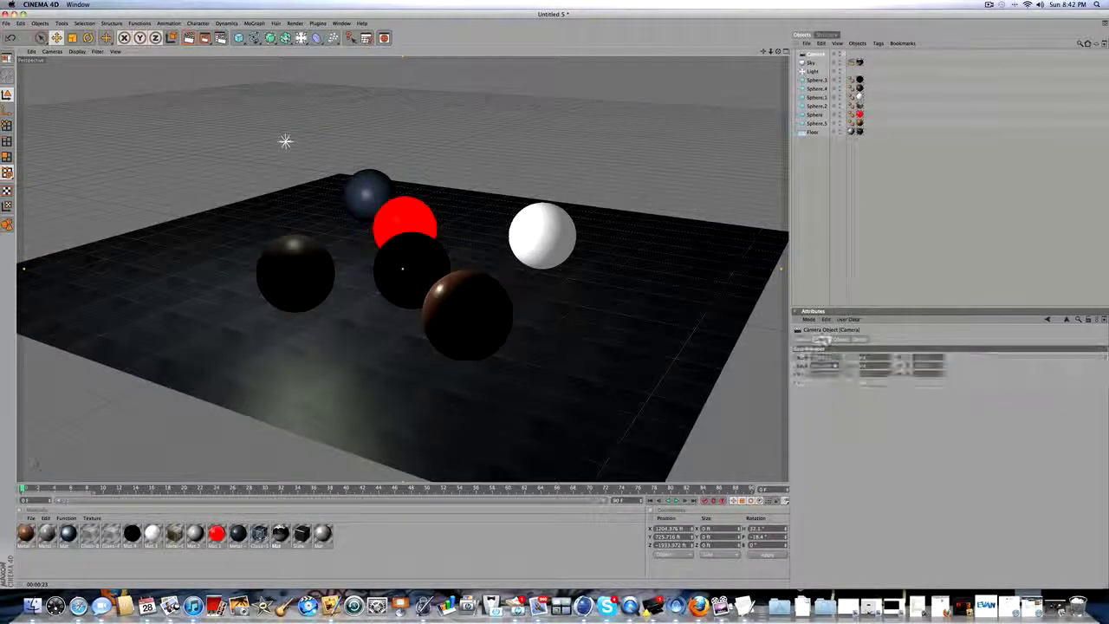
click(862, 339)
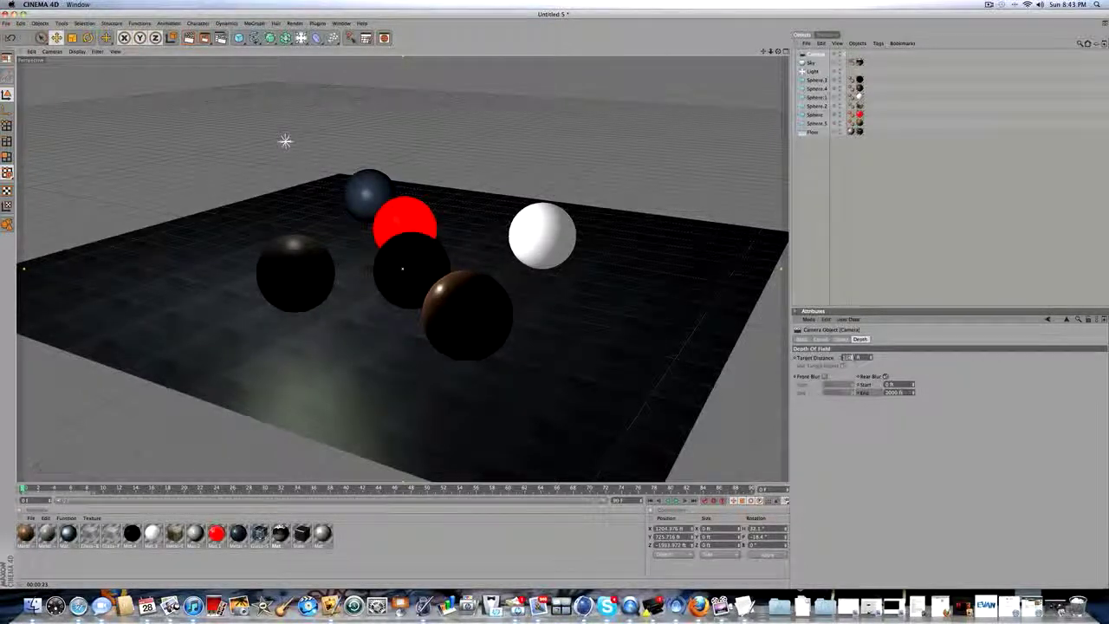
click(855, 358)
double_click(867, 358)
click(885, 376)
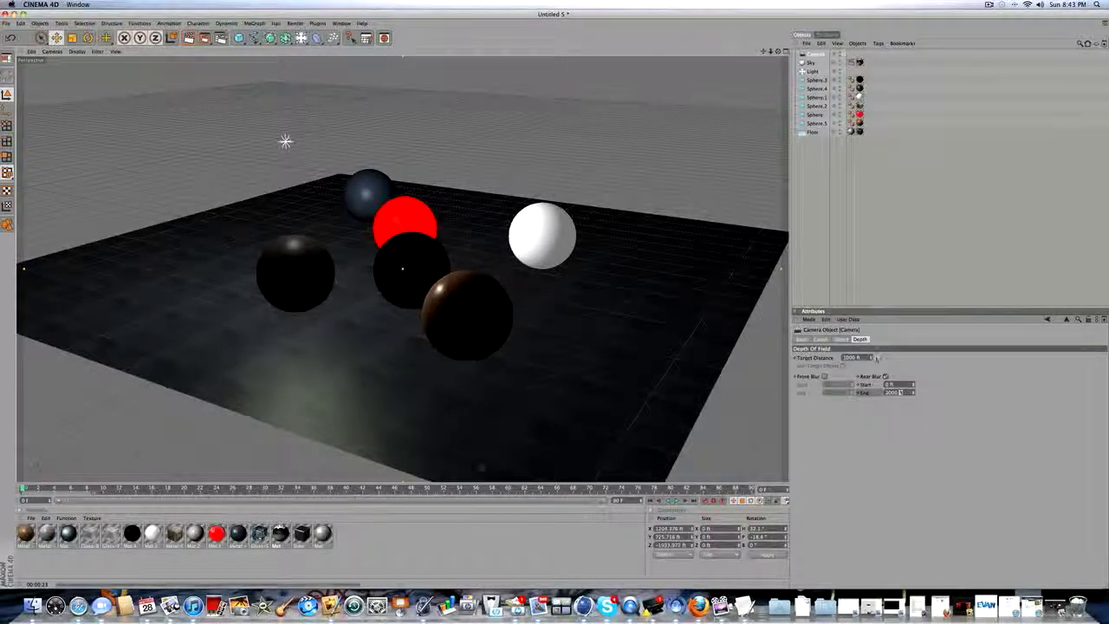
View the finished render spheres0090.jpg in Preview to inspect its depth blur, and close it
click(1059, 607)
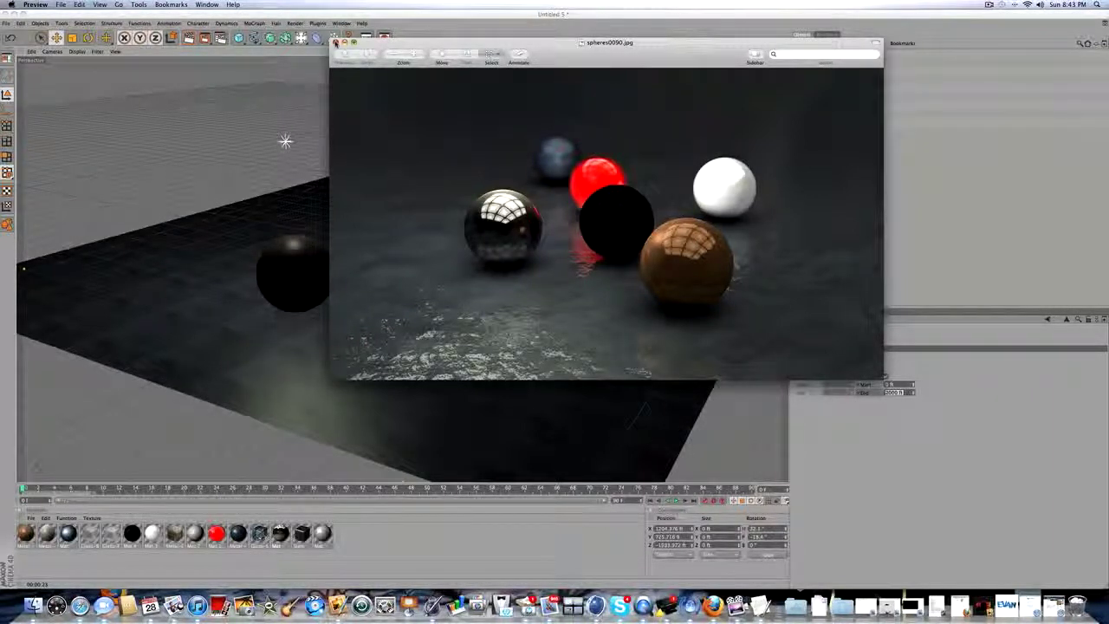
click(337, 43)
click(205, 37)
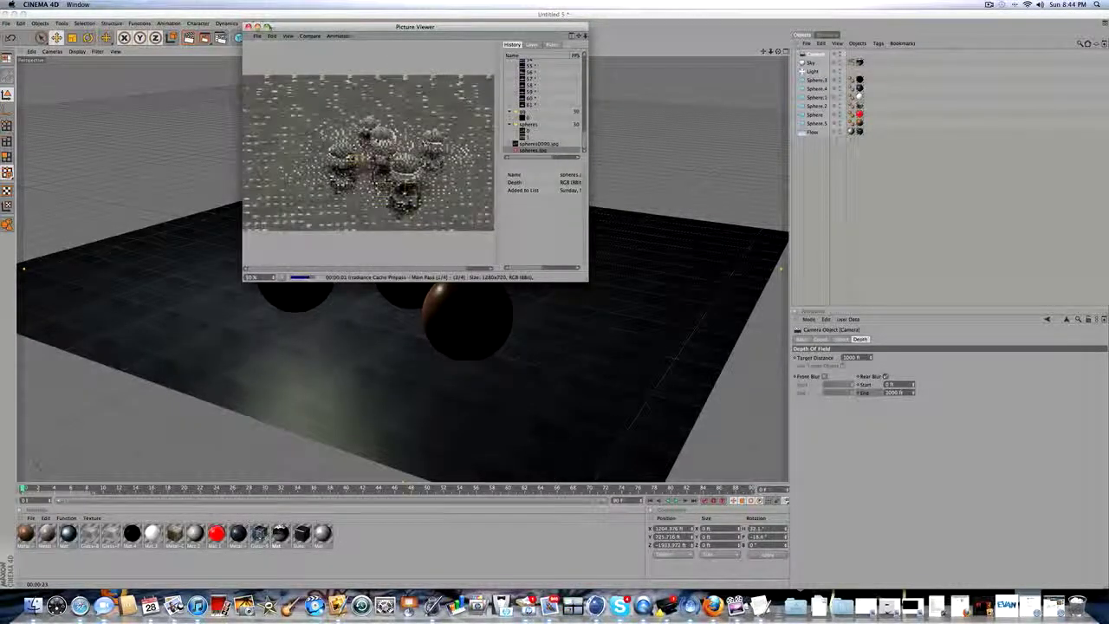
click(249, 27)
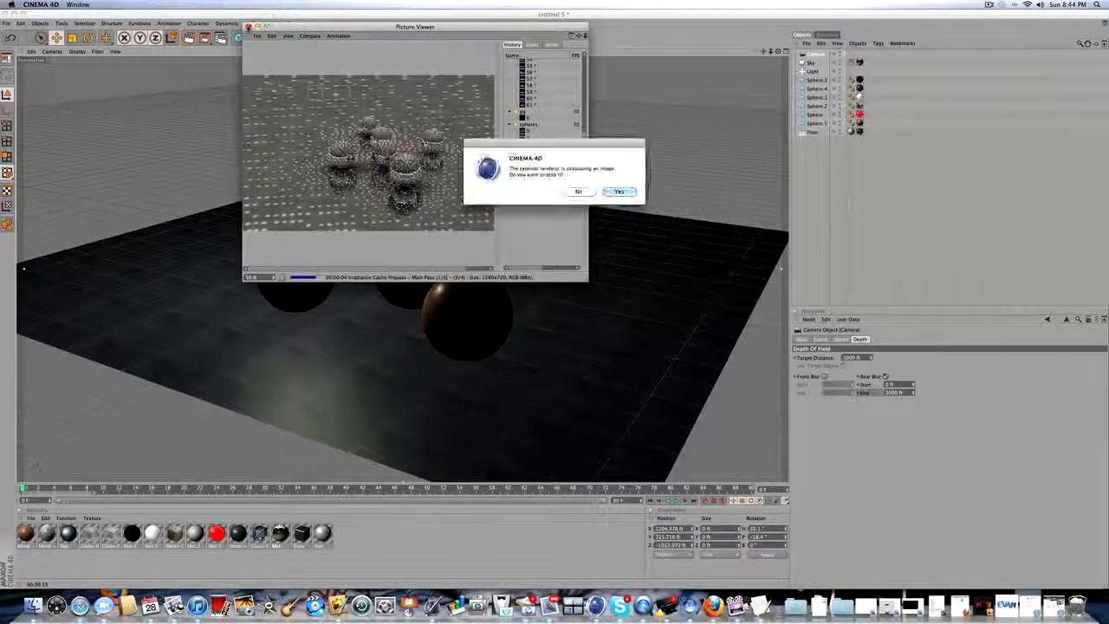
click(617, 192)
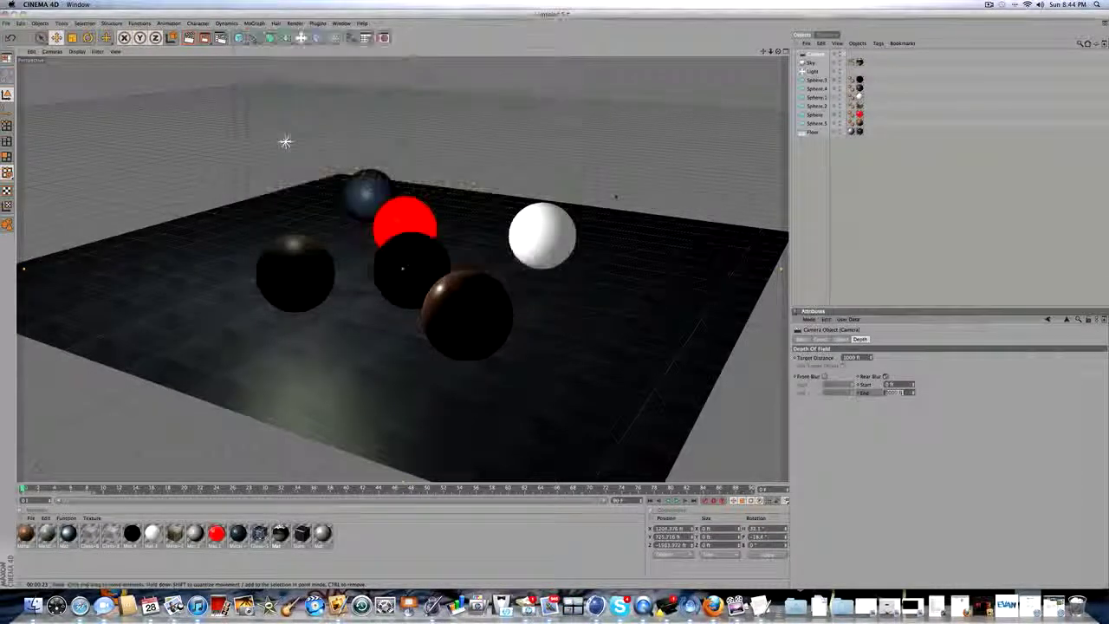
Scrub the timeline to frame 87 to view the scene there
mouse_move(350, 490)
mouse_down()
mouse_move(2, 487)
mouse_move(379, 488)
mouse_move(827, 462)
mouse_move(732, 481)
mouse_up()
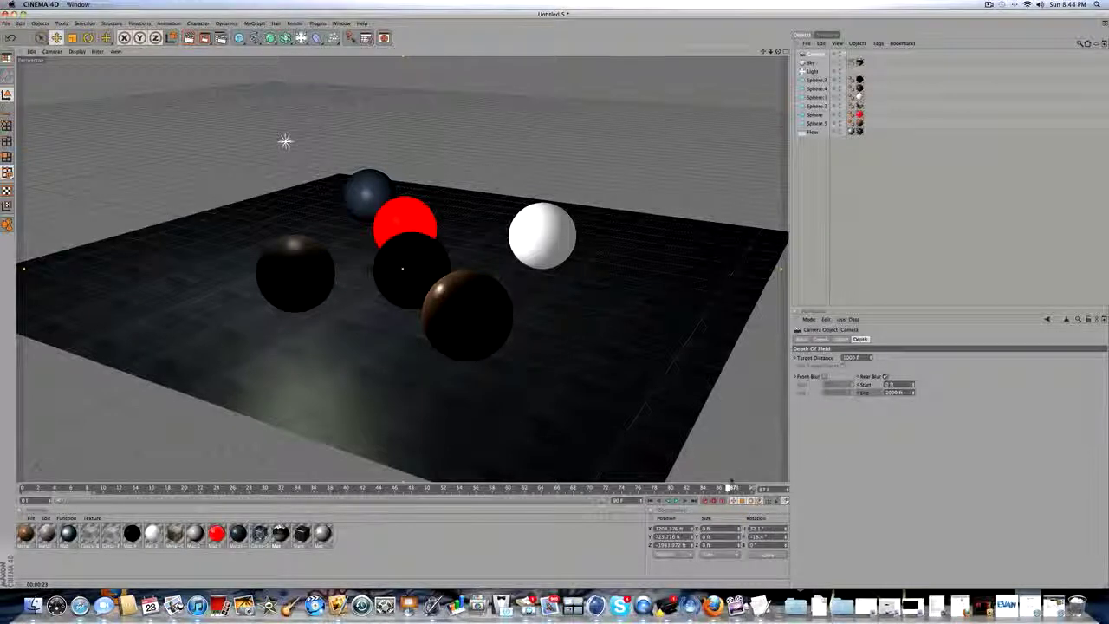